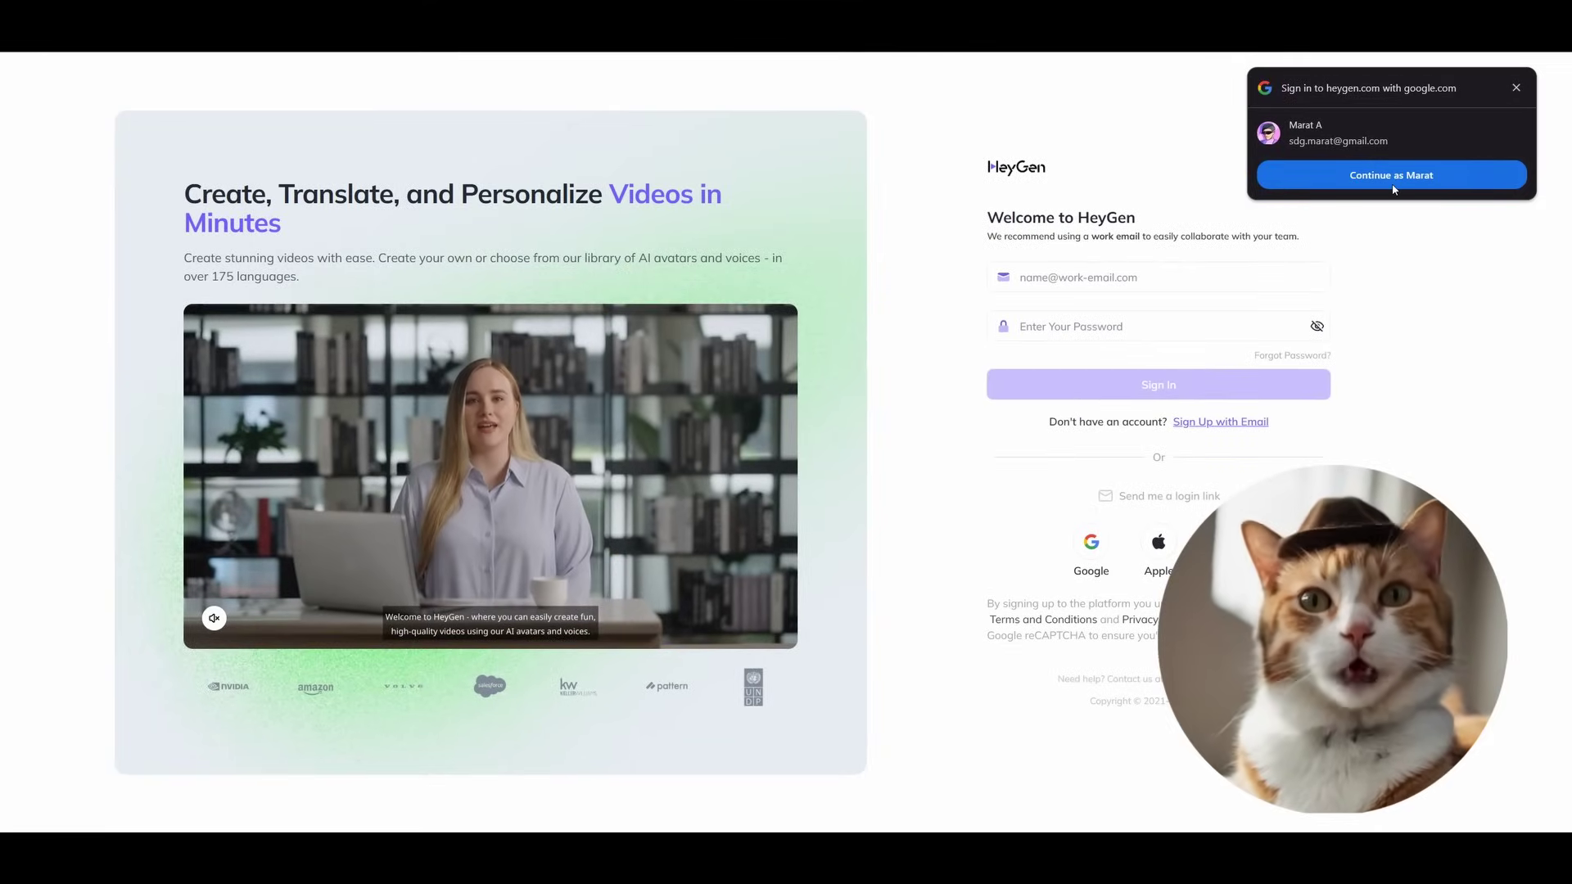
Step: Sign in to HeyGen through the Google one-tap prompt with the suggested account
click(1402, 182)
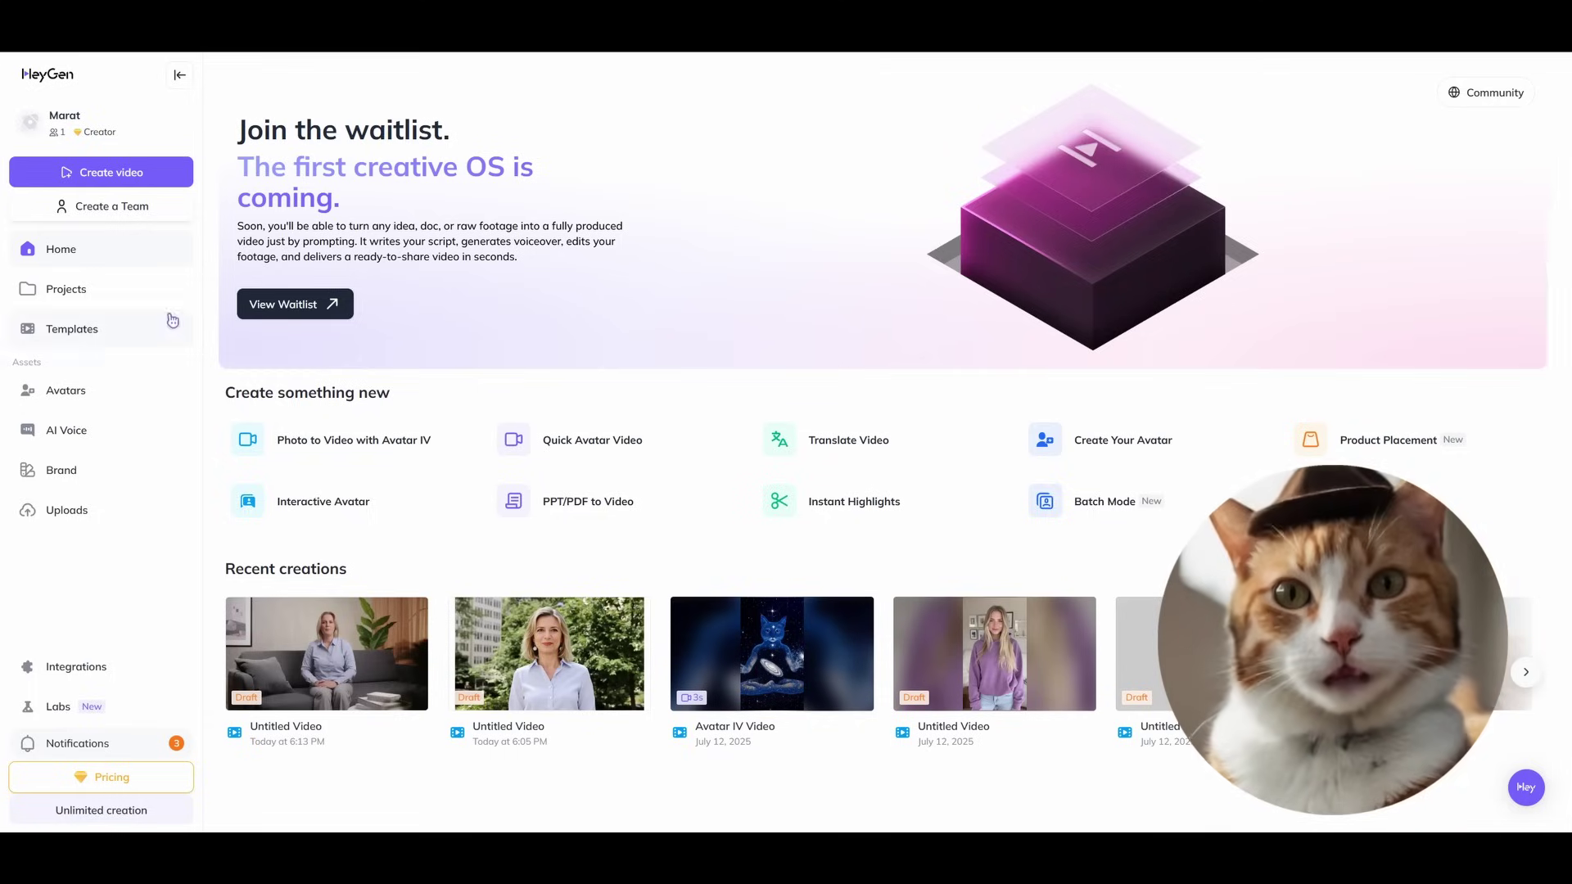
click(148, 293)
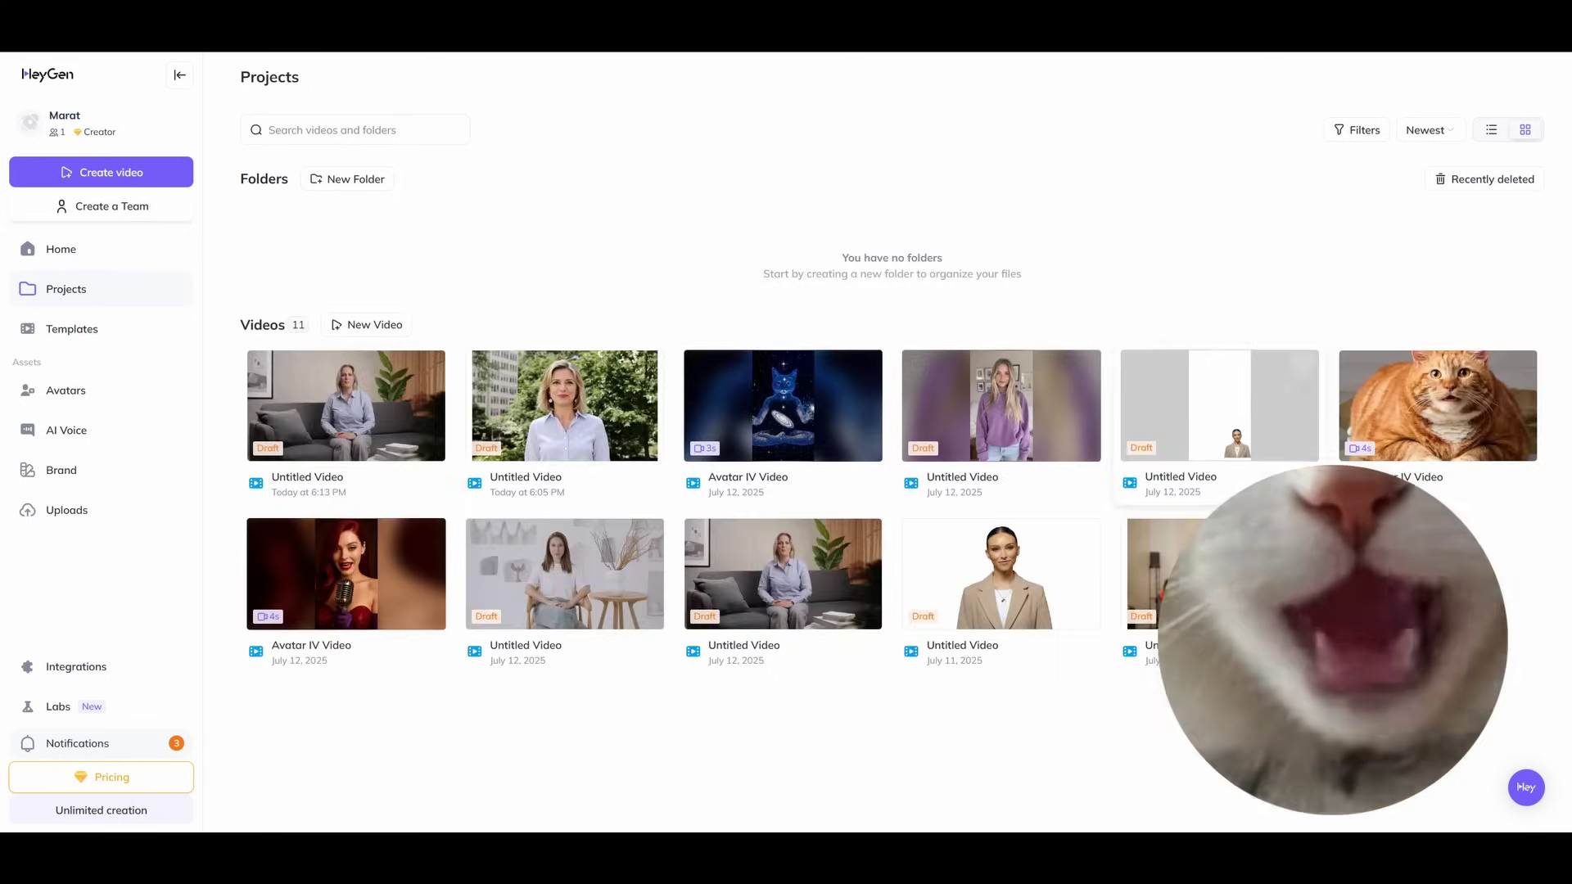
click(113, 333)
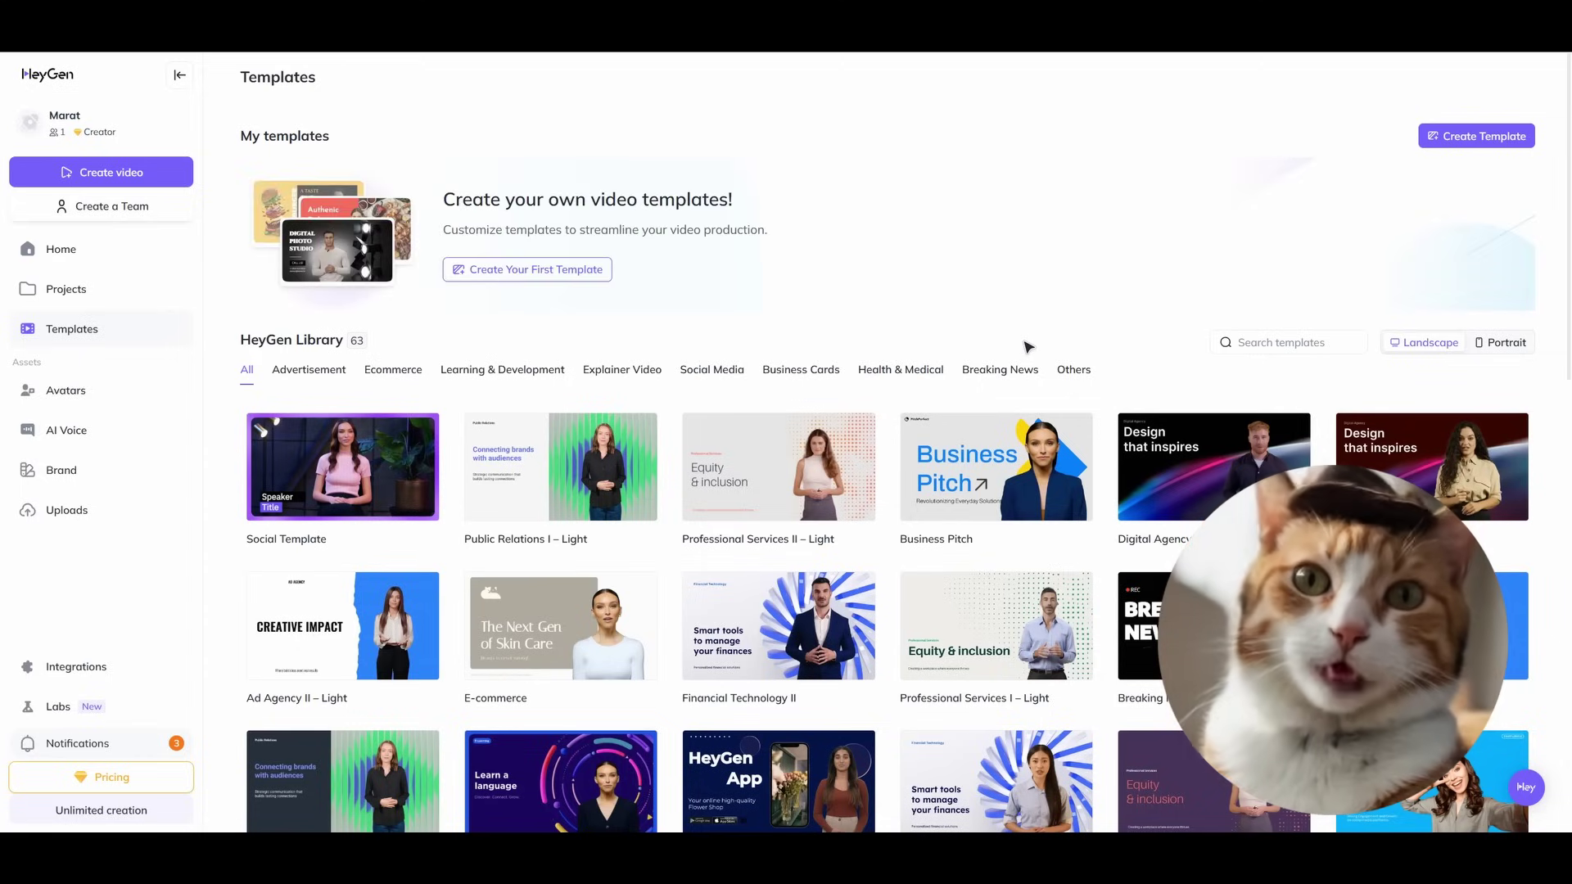
click(353, 376)
click(503, 371)
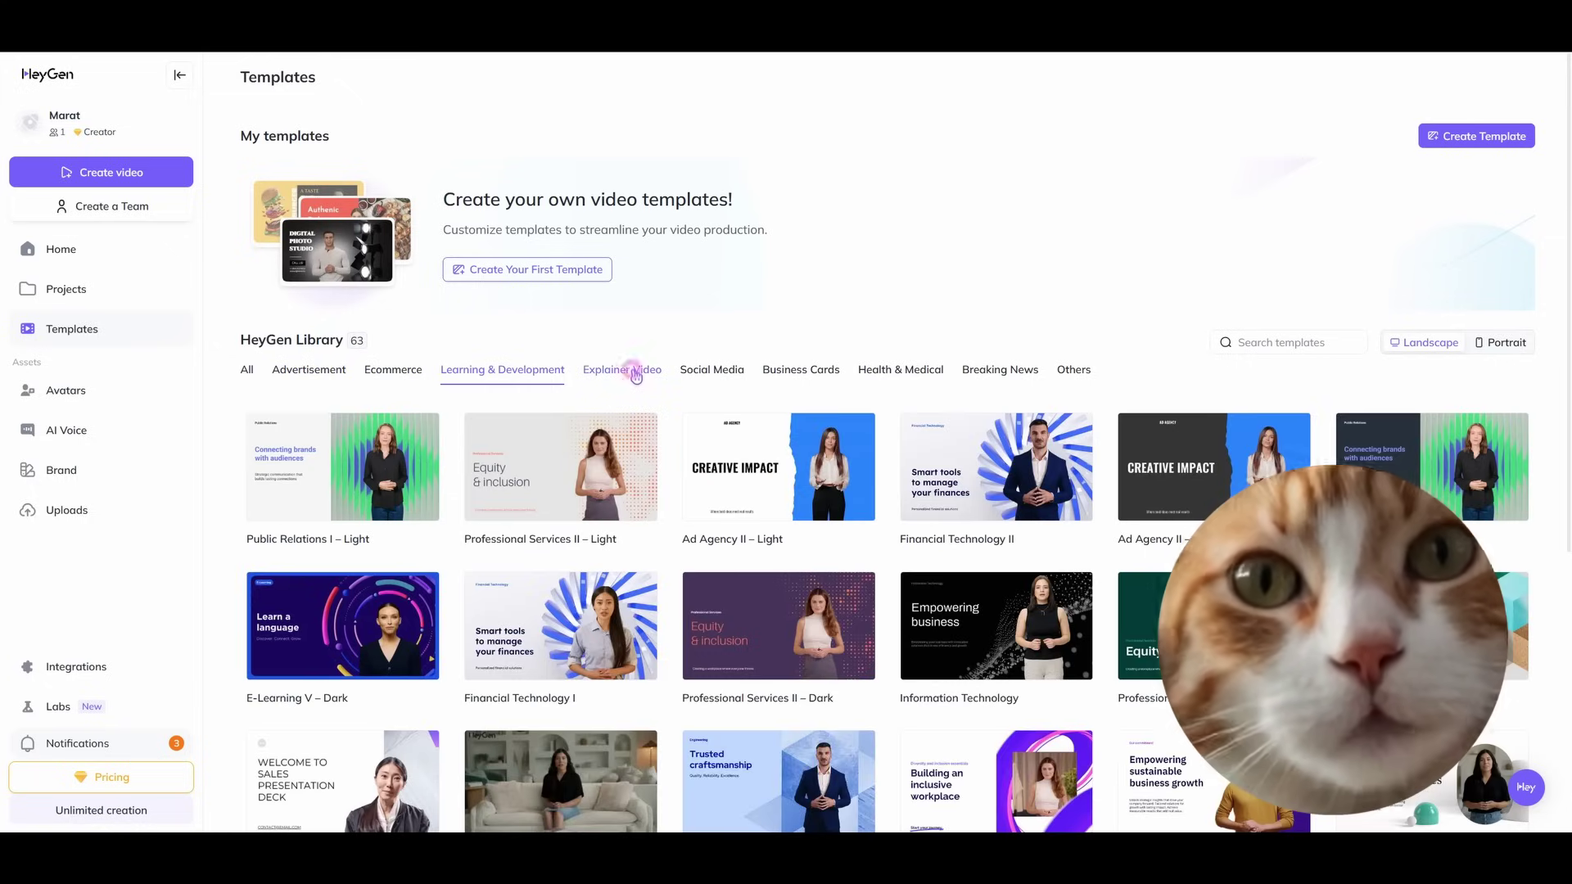
click(637, 373)
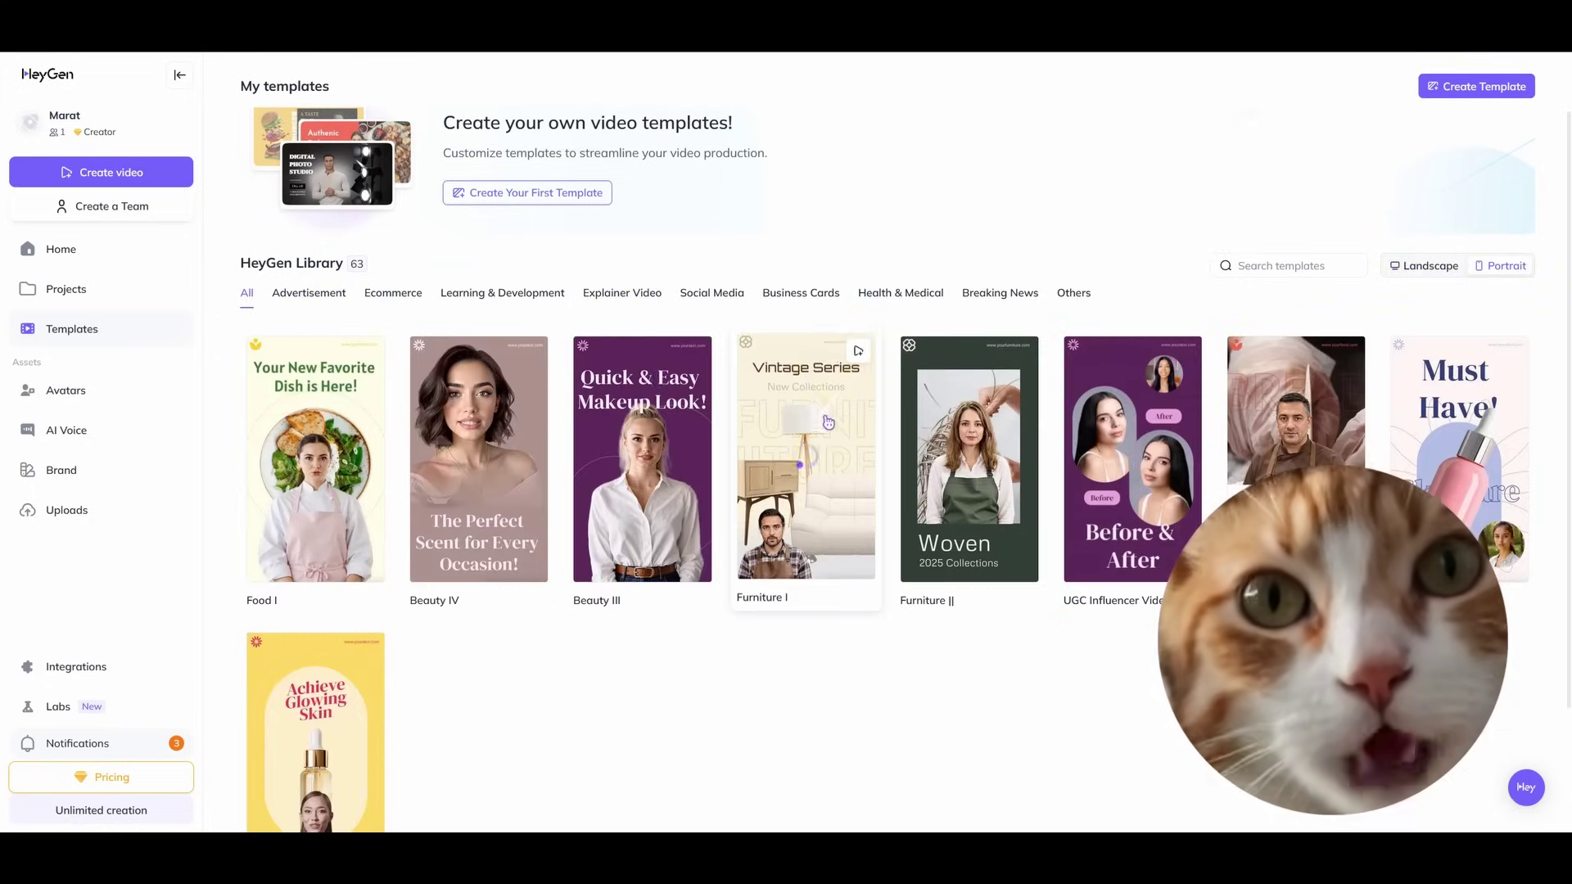
click(118, 256)
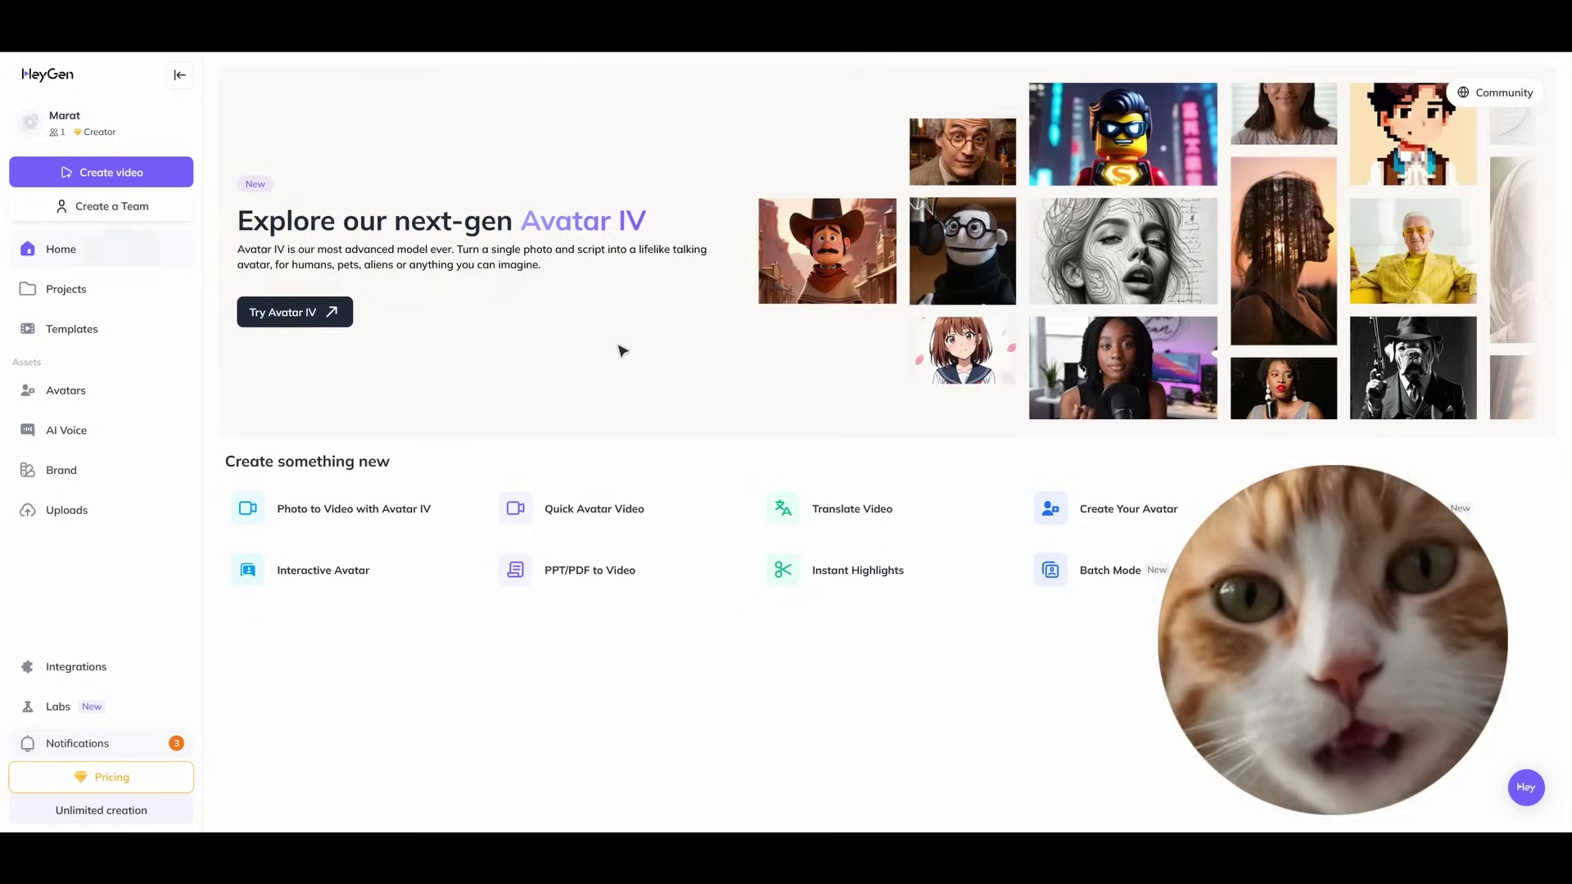
scroll(770, 474, down, 1)
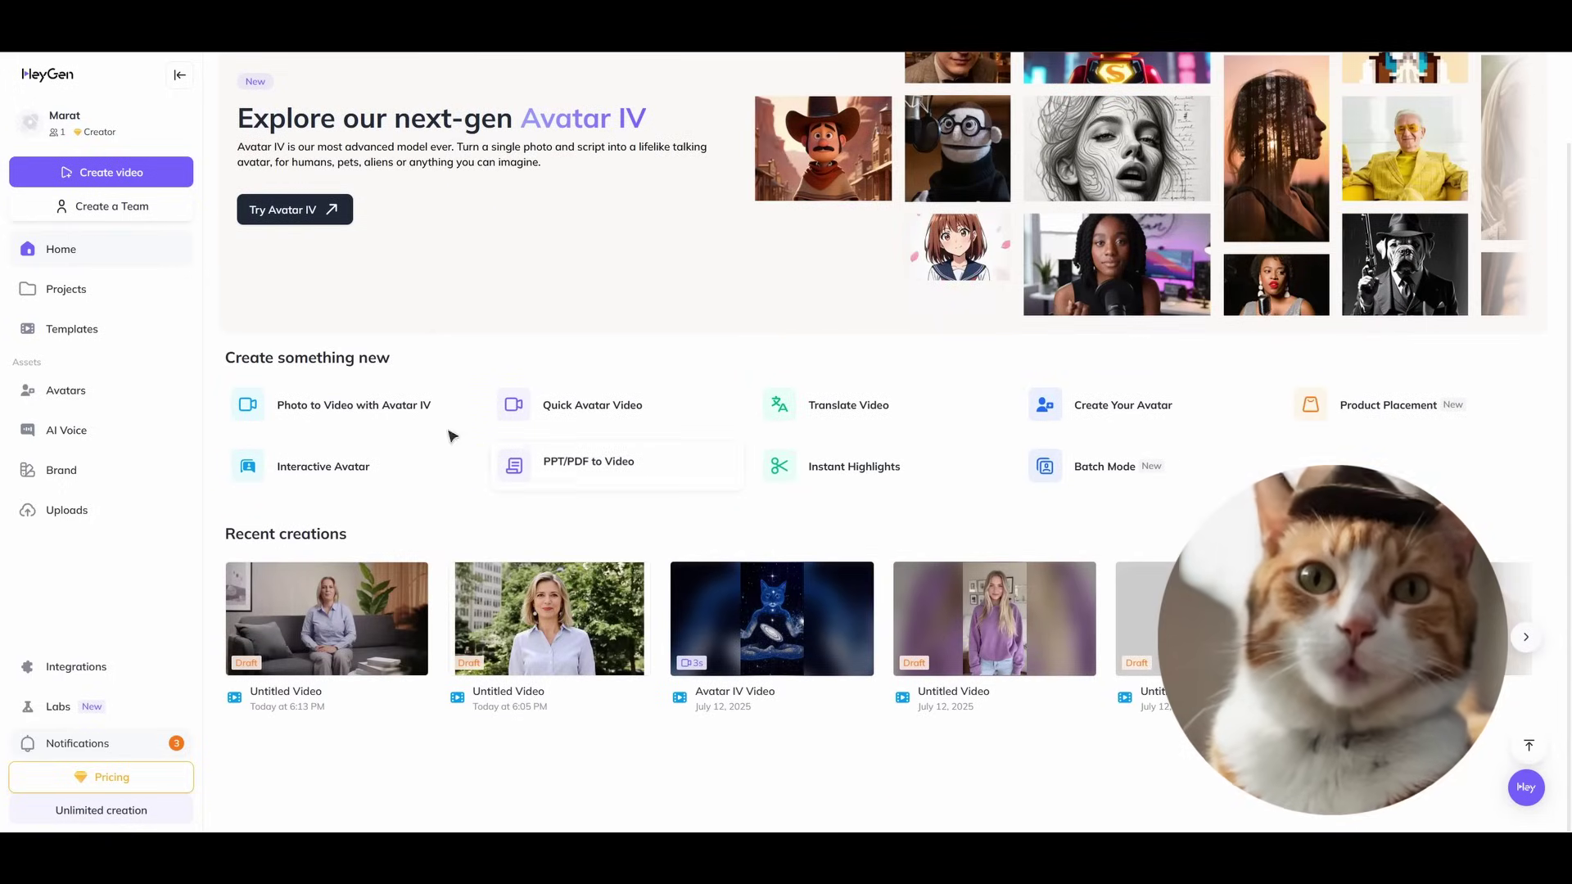
Step: Start an Avatar IV photo-to-video project with the red-haired singer photo and bring up the voice library
click(396, 409)
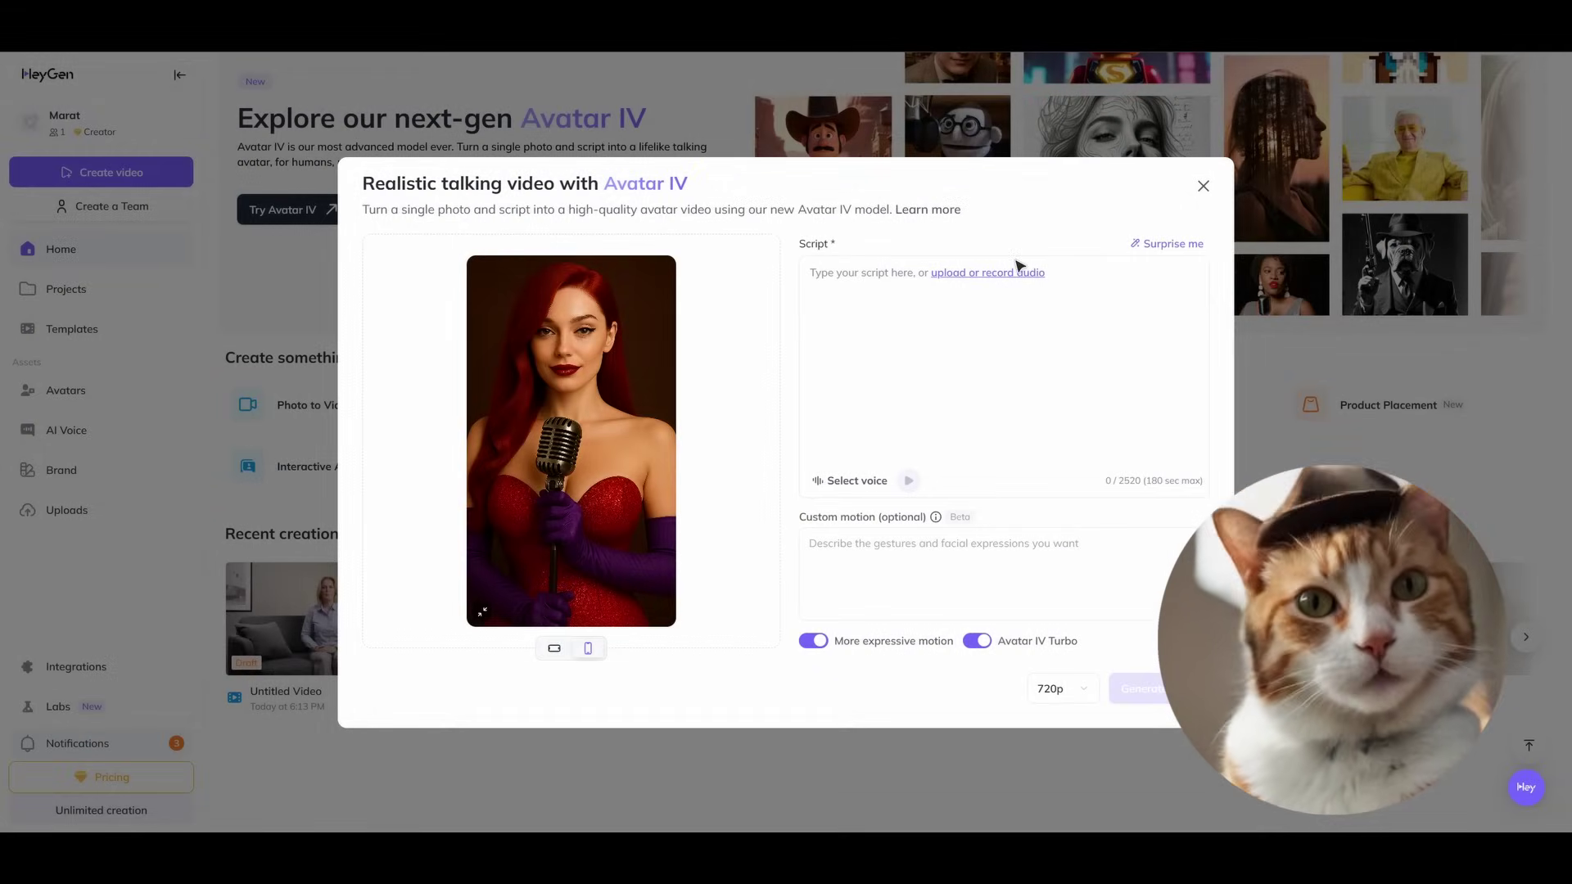
click(1019, 265)
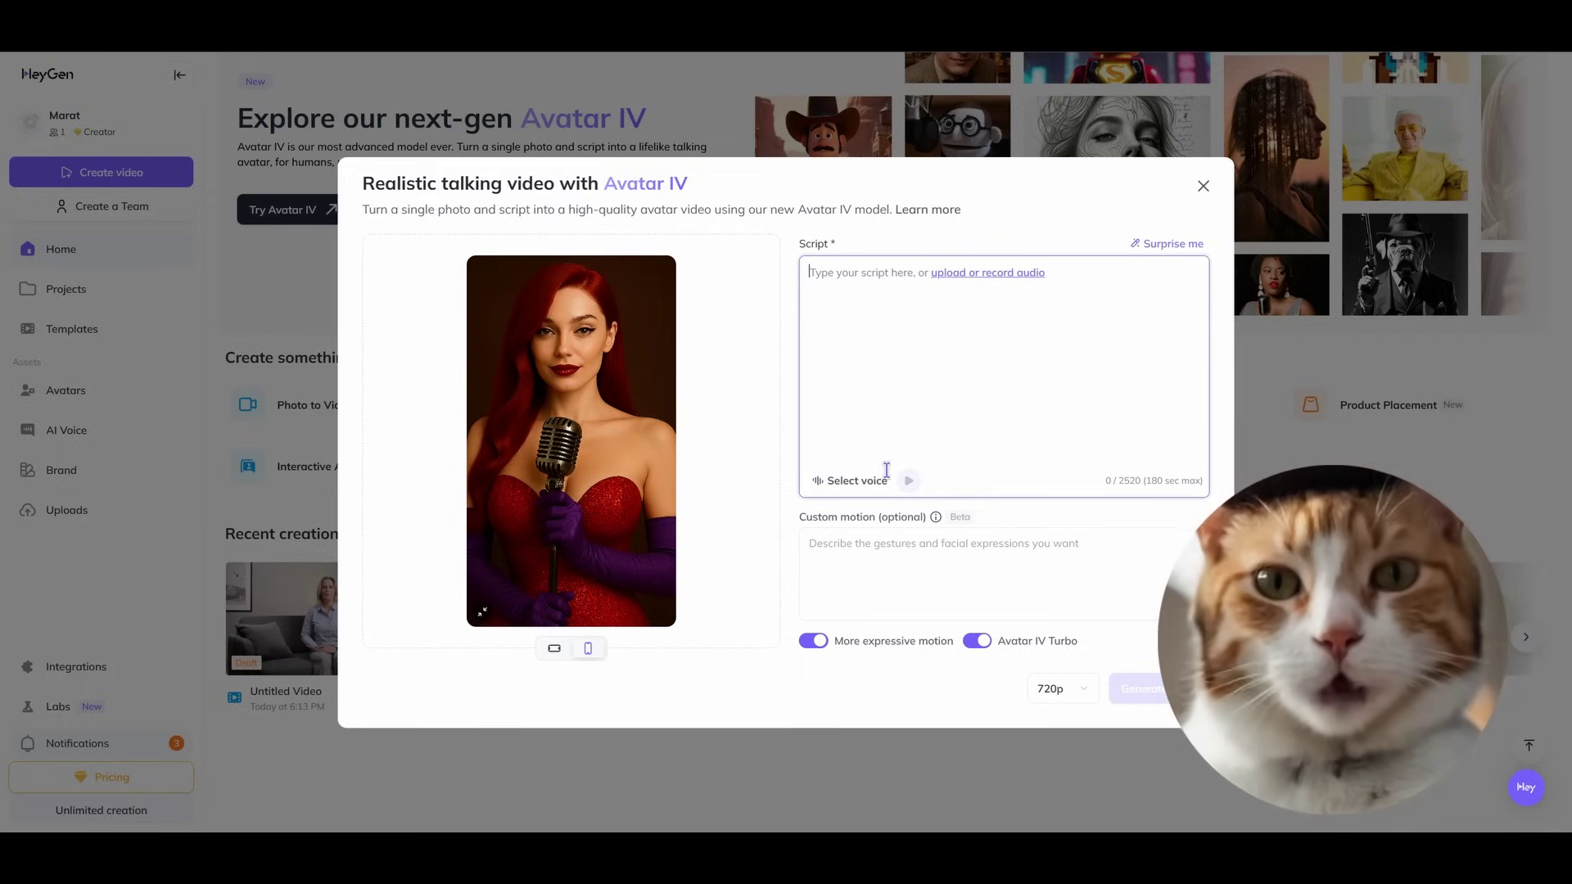
click(846, 487)
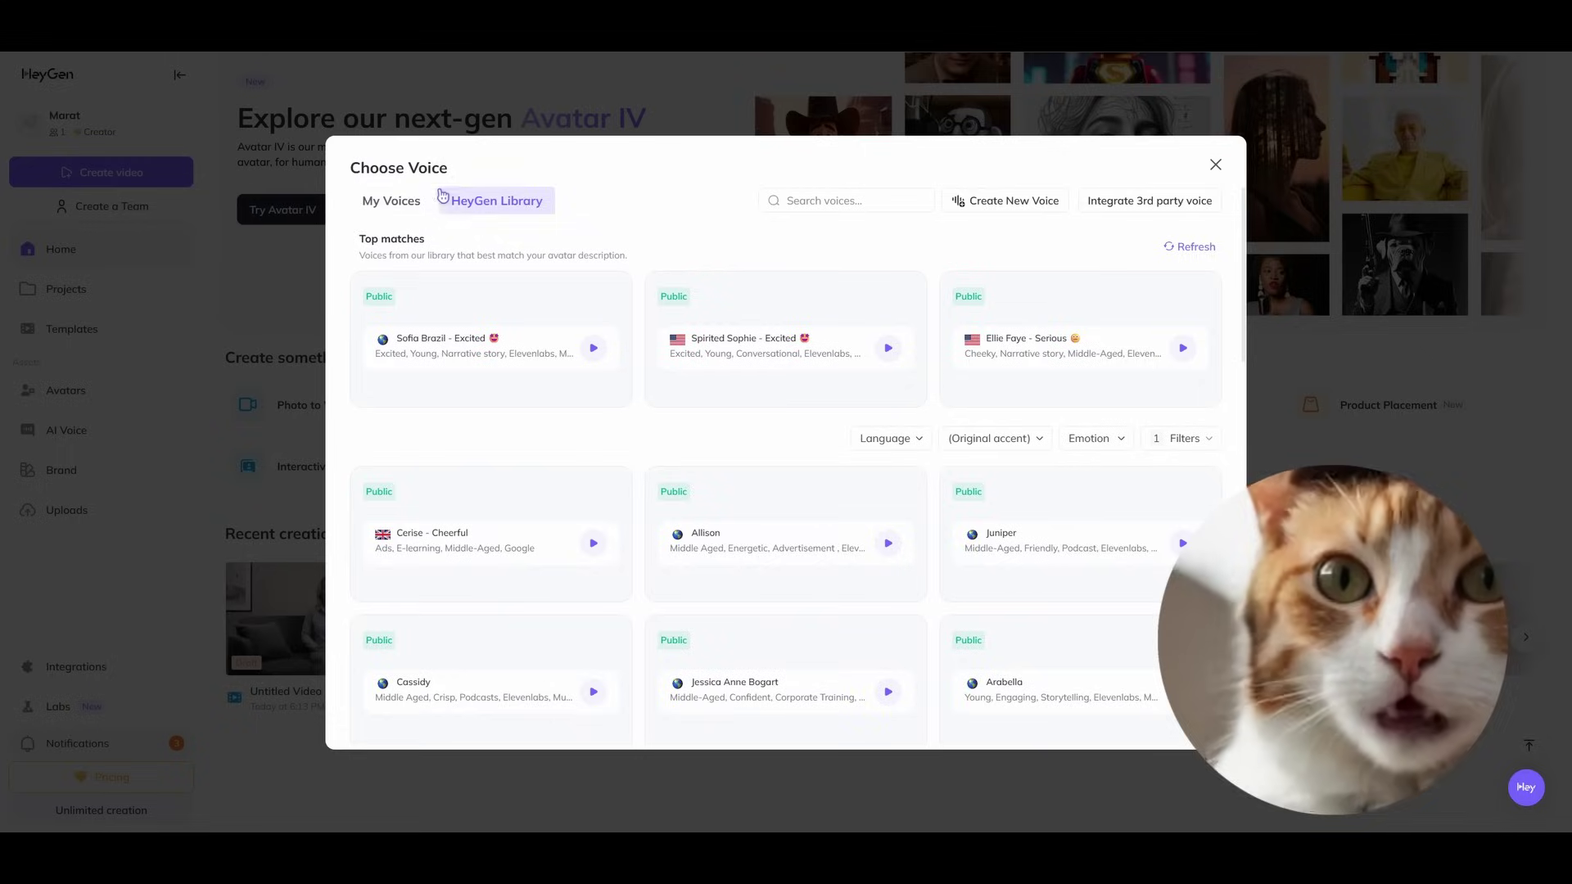
Step: Look through My Voices and the Create New Voice options, then dismiss them
click(418, 202)
click(519, 208)
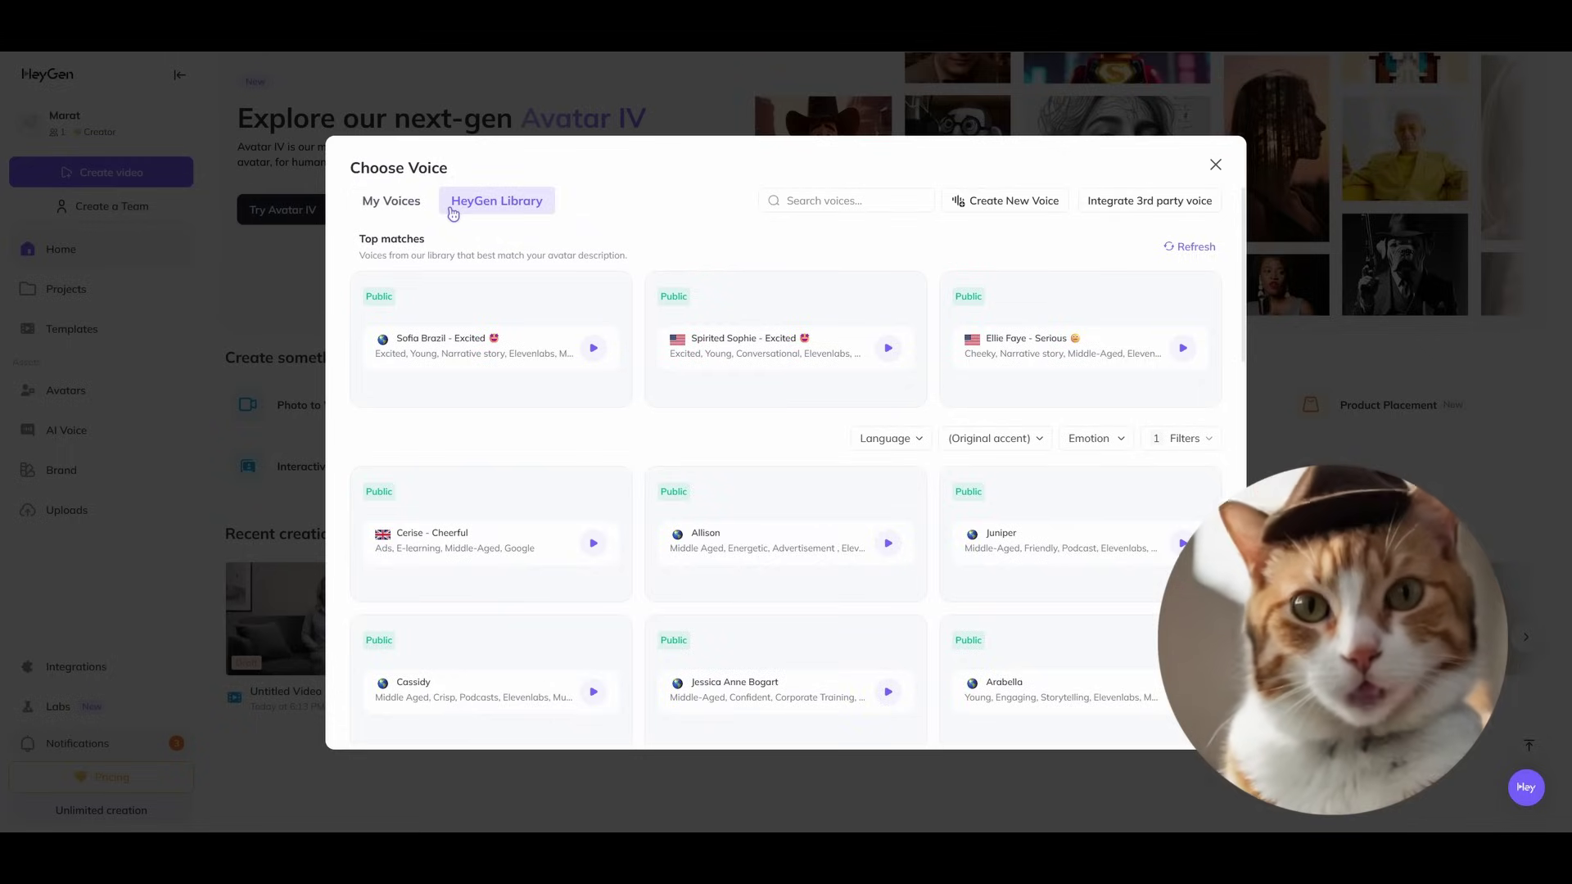
click(1032, 206)
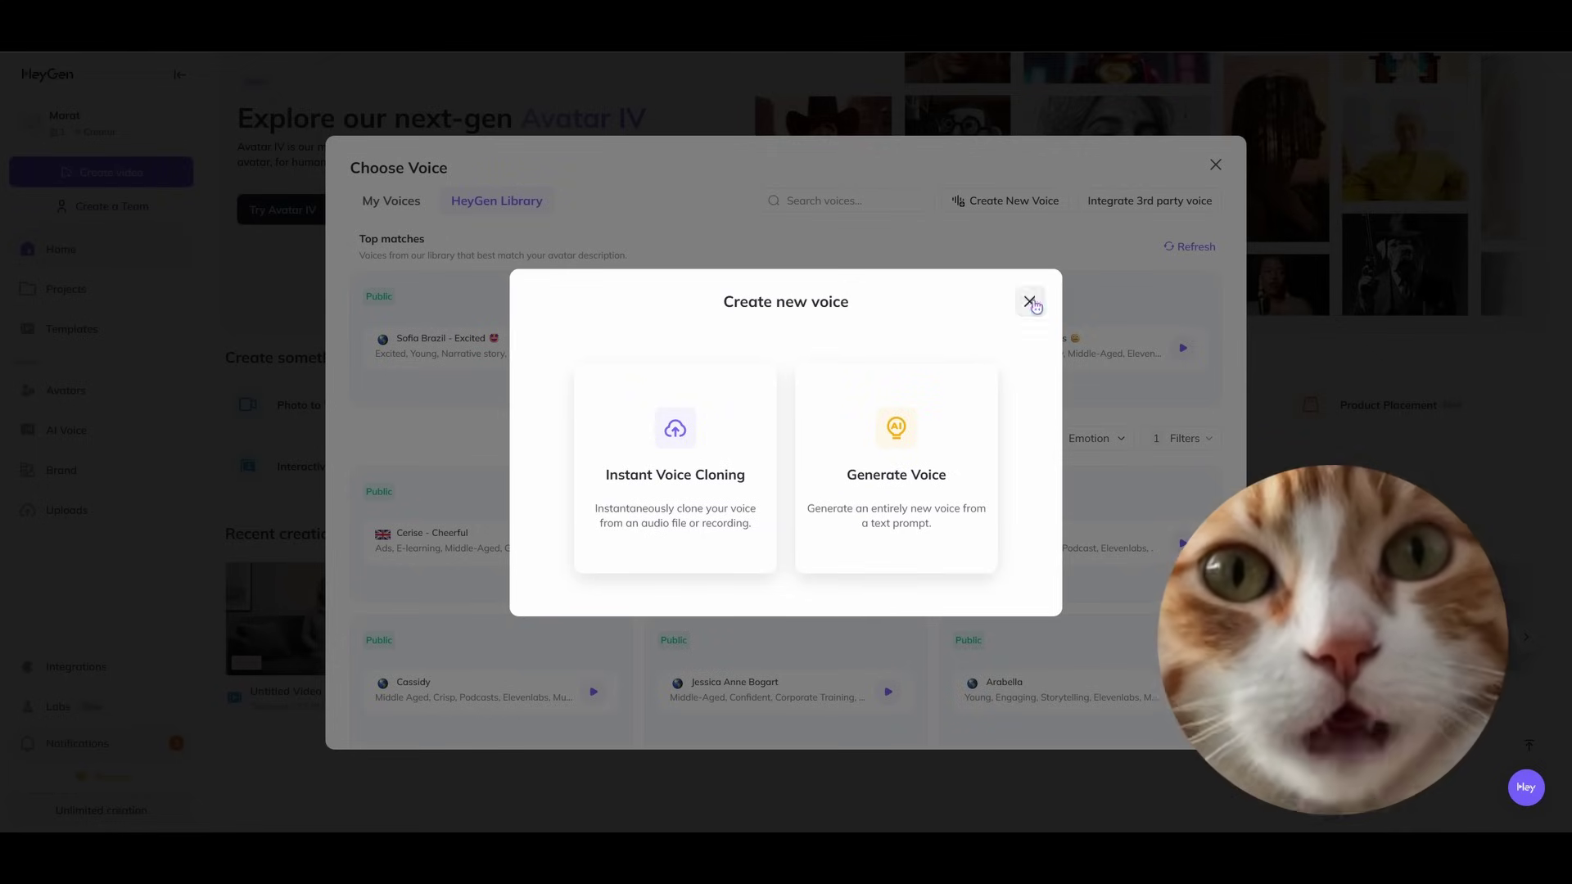
click(1029, 301)
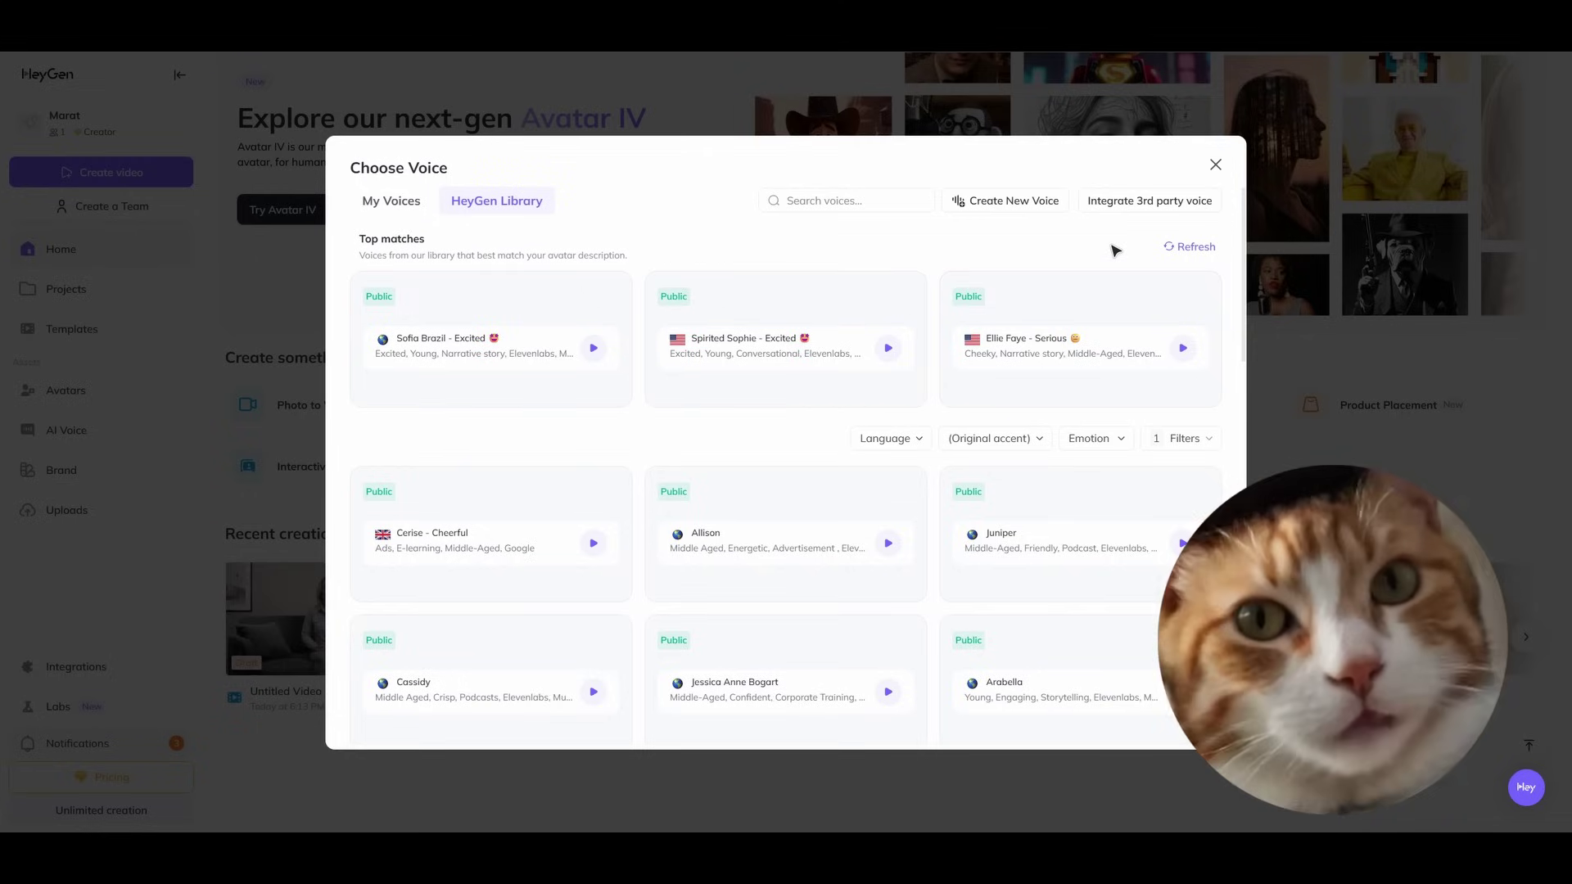
Step: Delete the linked ElevenLabs API key and cancel the third-party voice import
click(1167, 202)
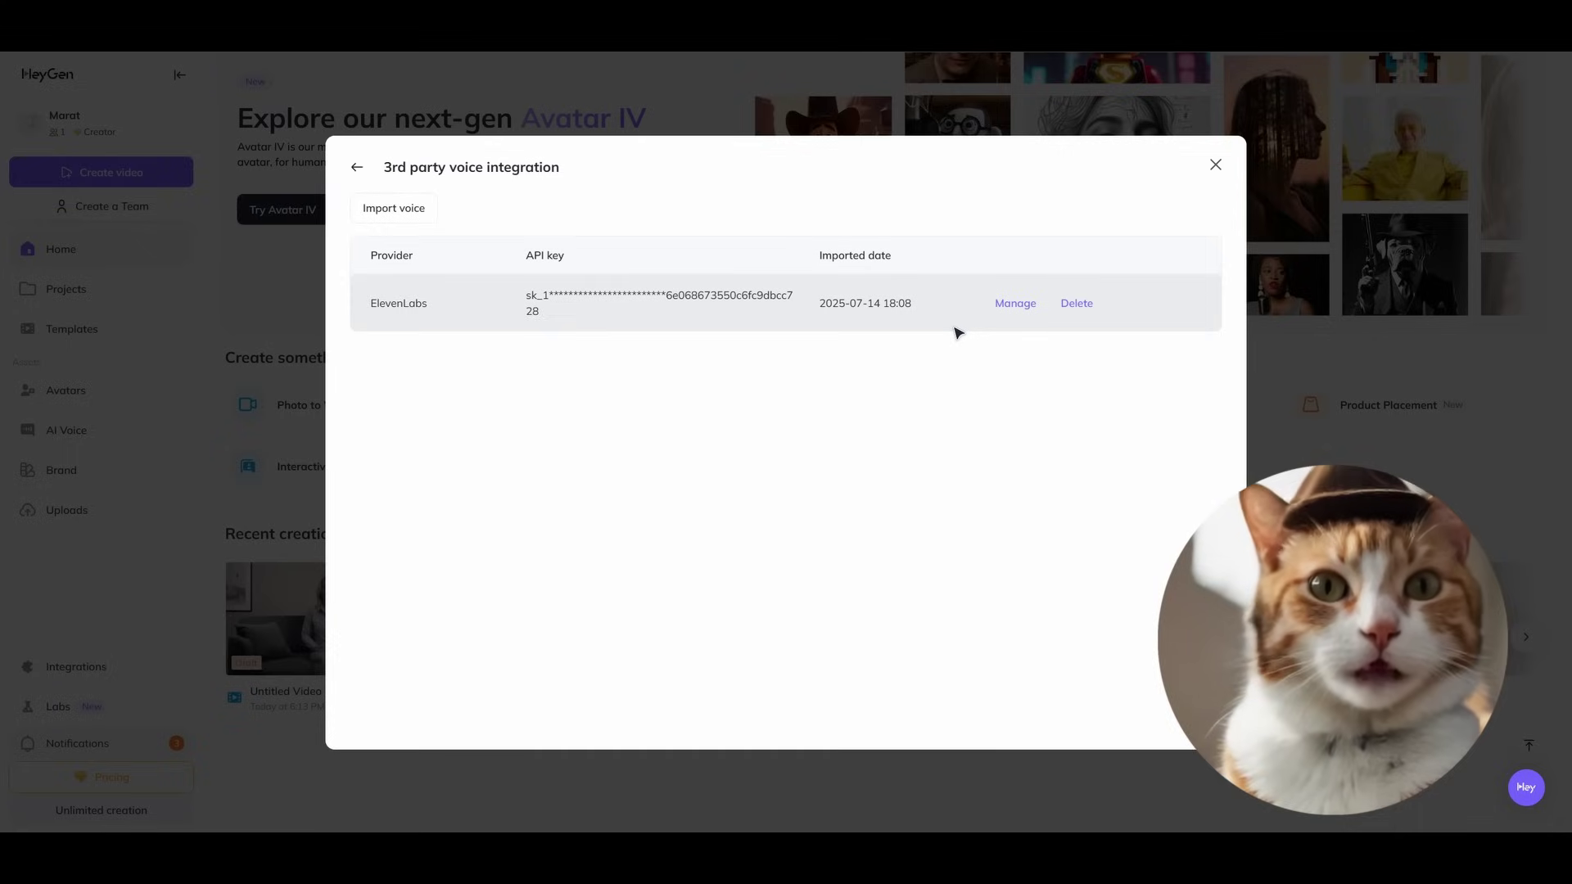
click(1077, 303)
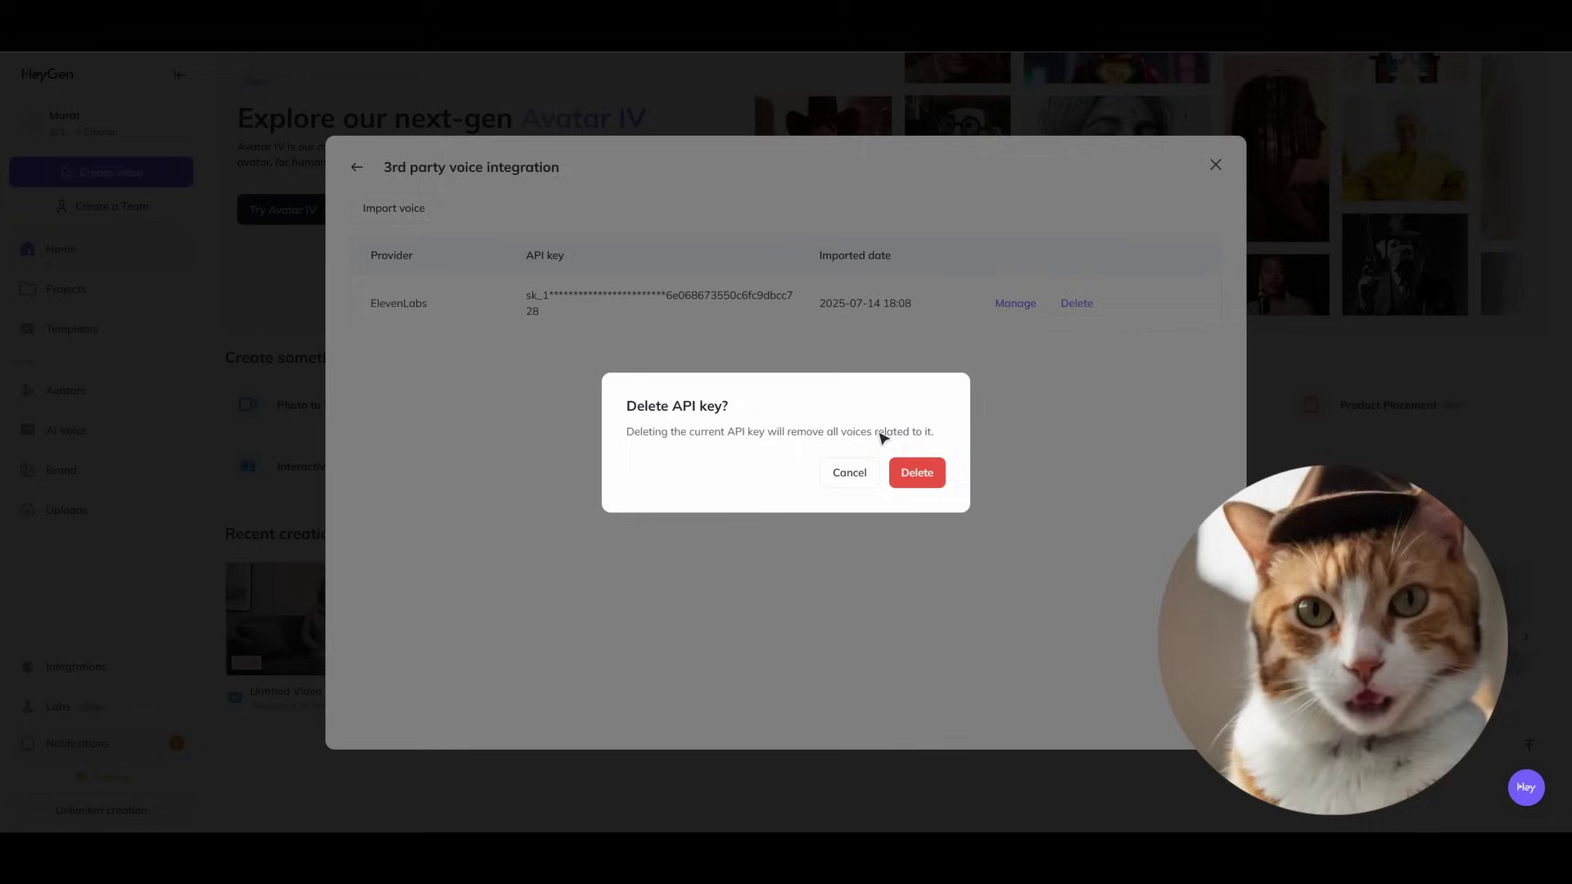
click(921, 472)
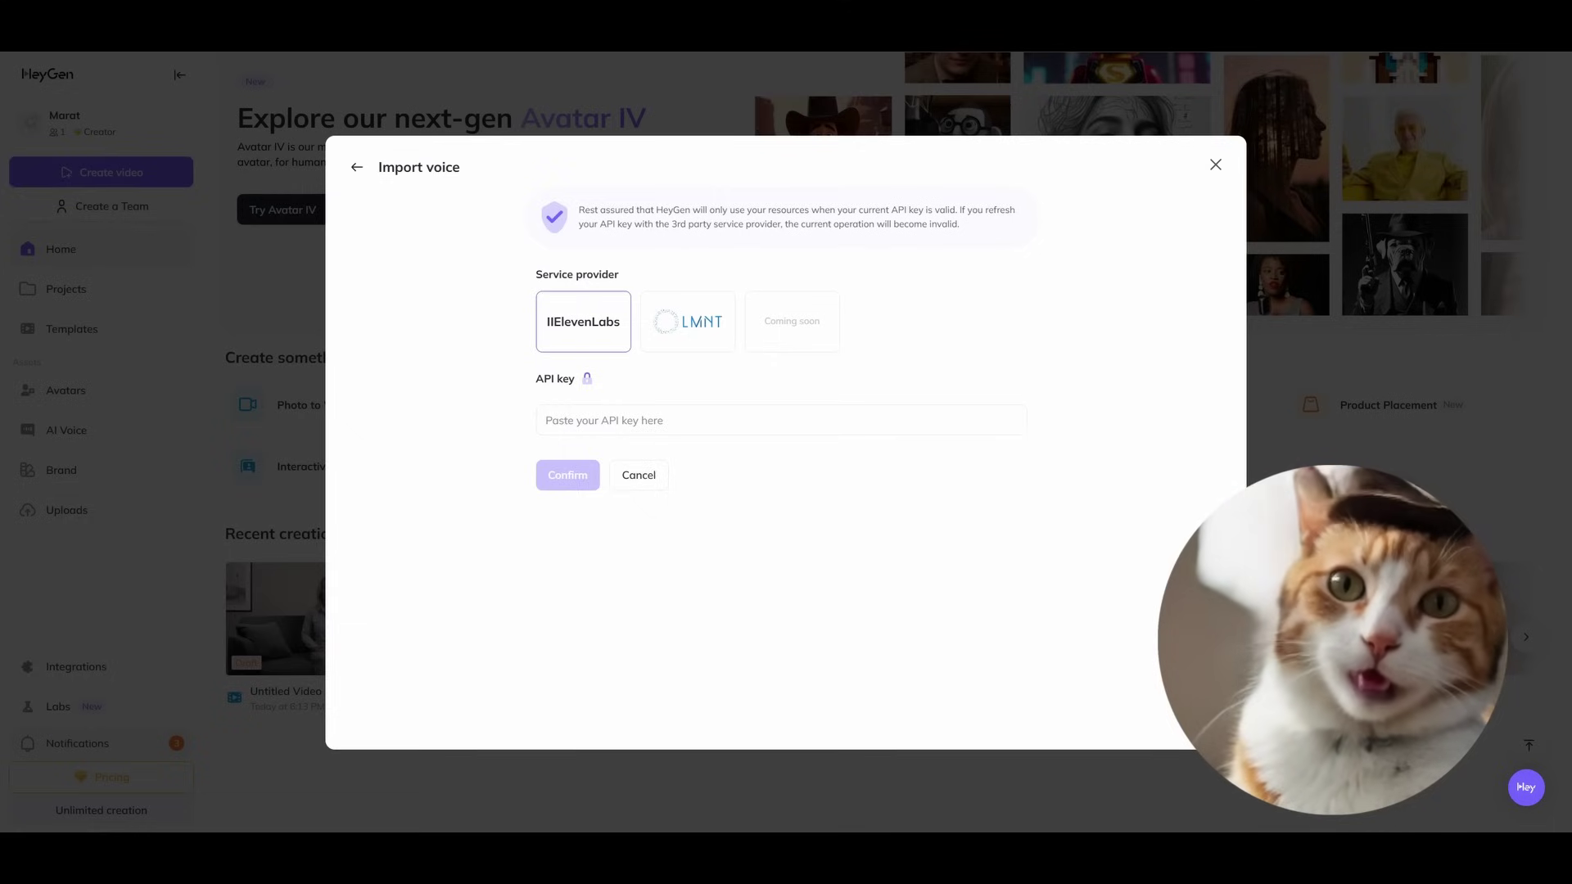
click(640, 477)
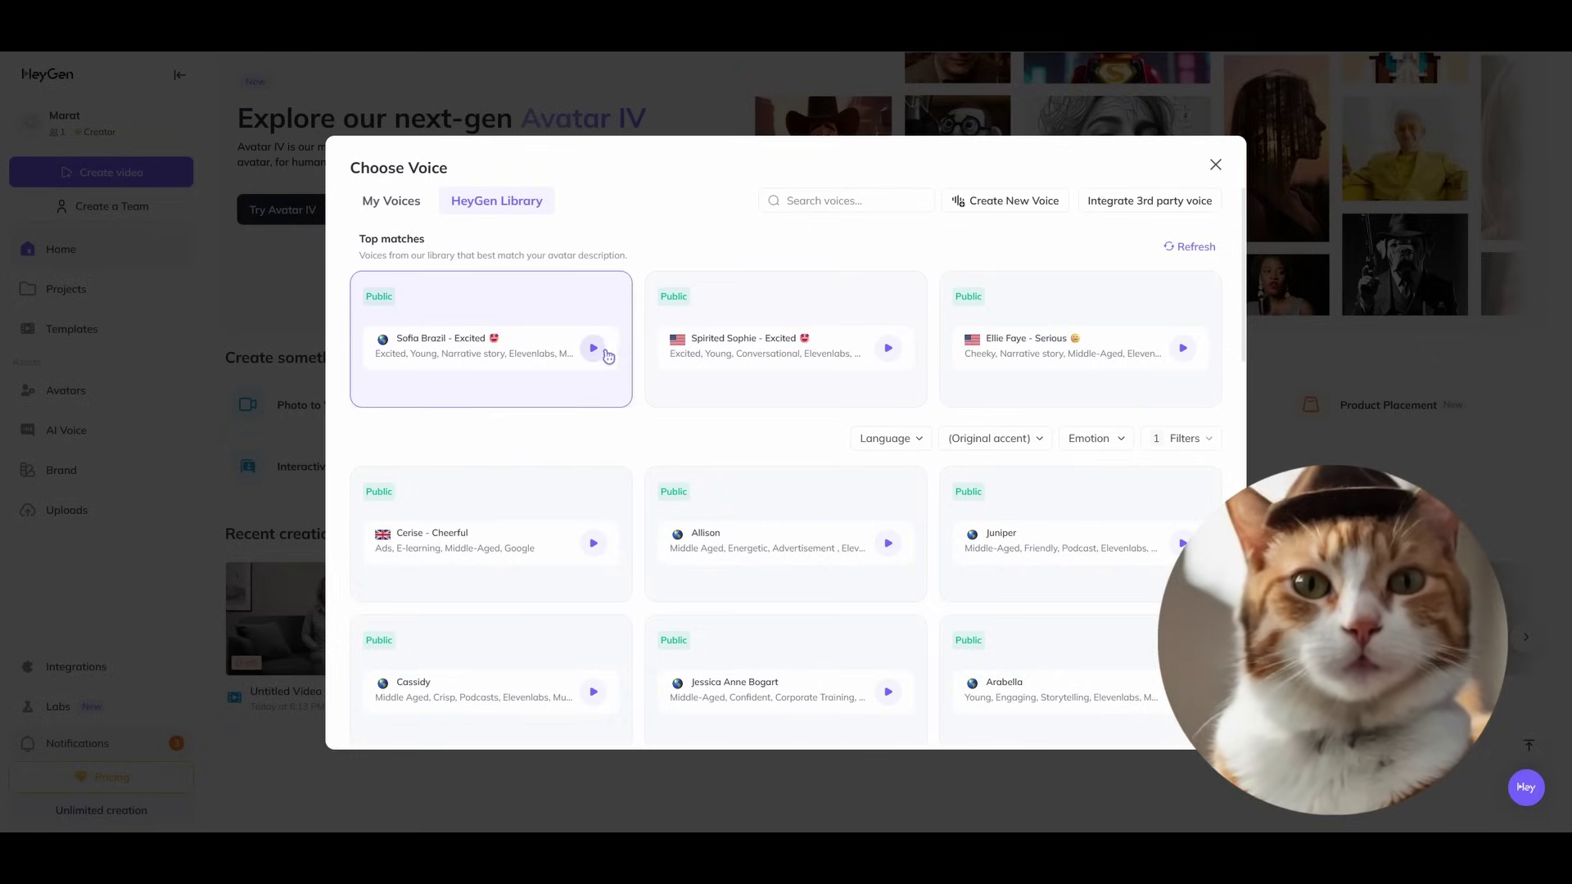
Step: Preview the Jessica Anne Bogart voice in the voice library
scroll(888, 617, down, 1)
click(890, 617)
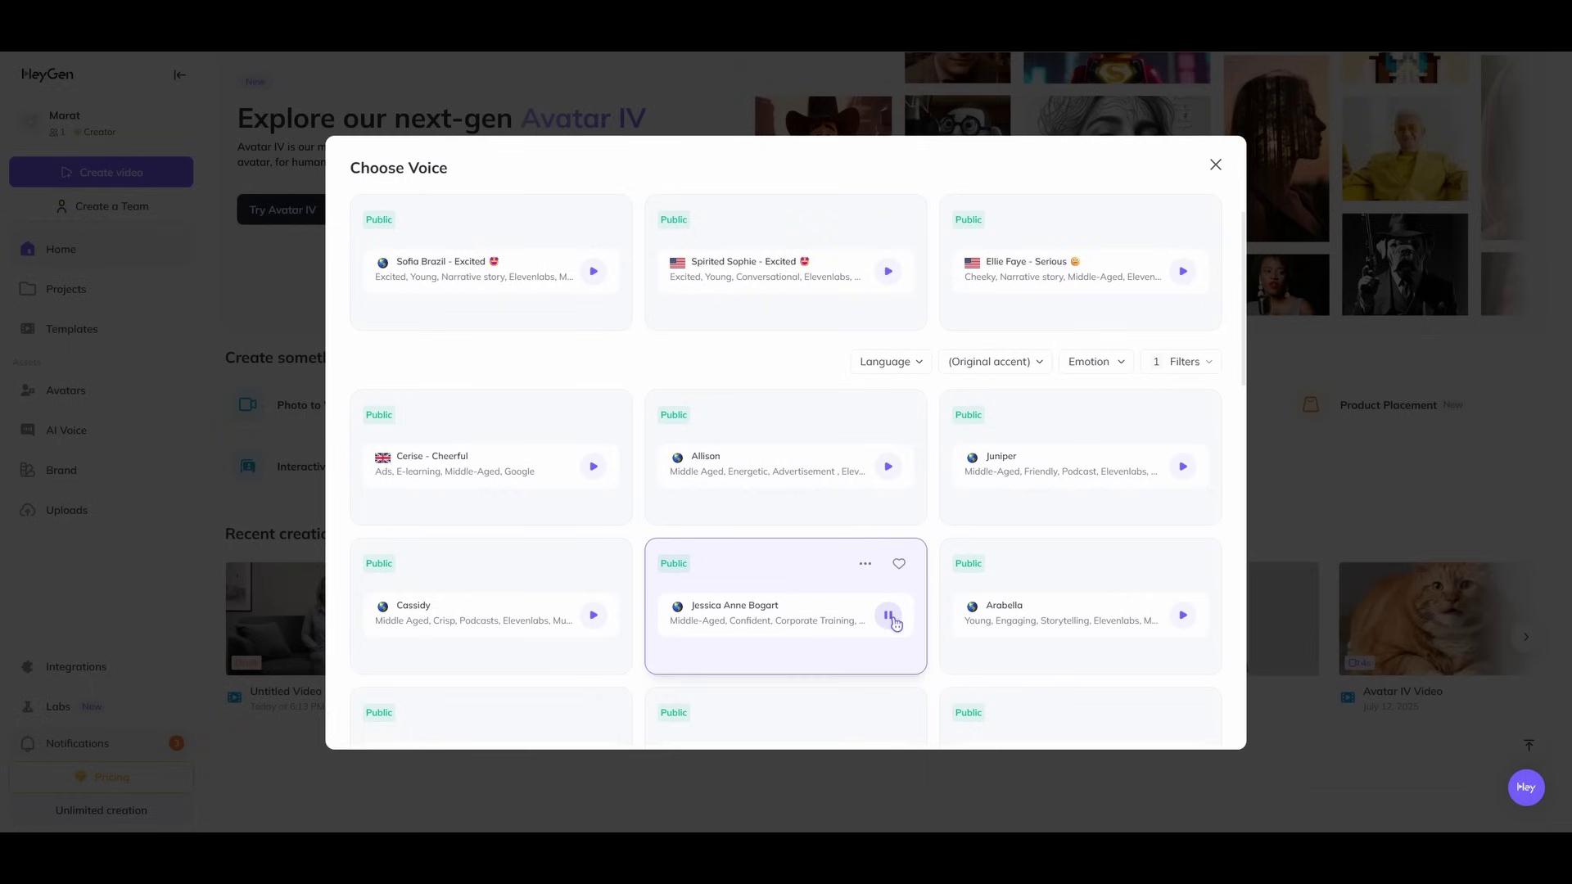
scroll(730, 449, down, 2)
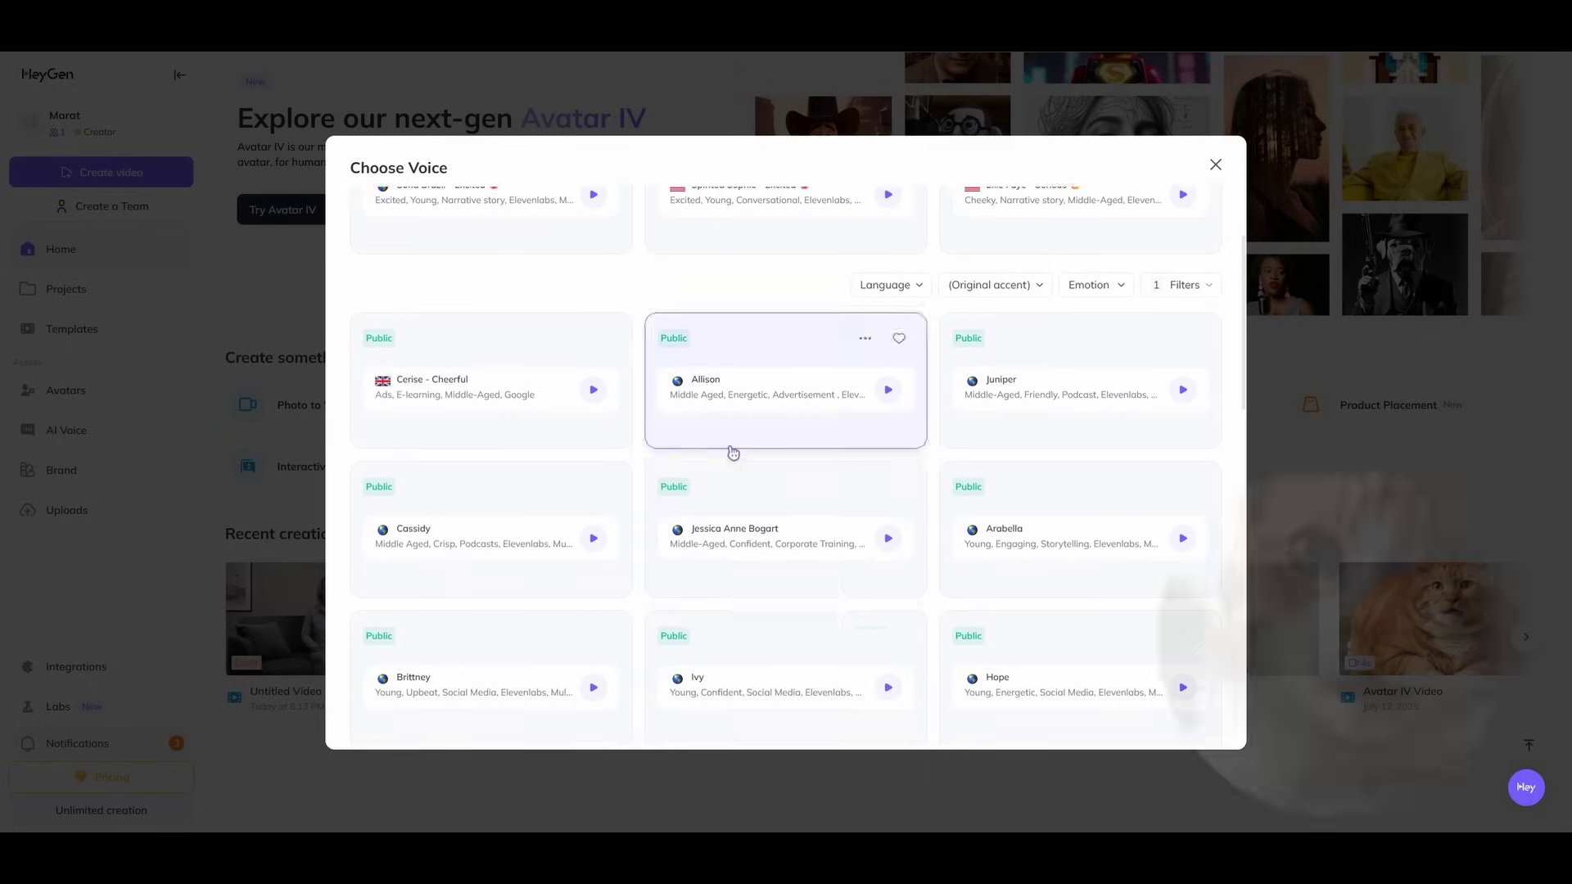
Step: Choose the Jessica Anne Bogart voice and paste 'How you doing my furry AI lover?' as the script
click(792, 424)
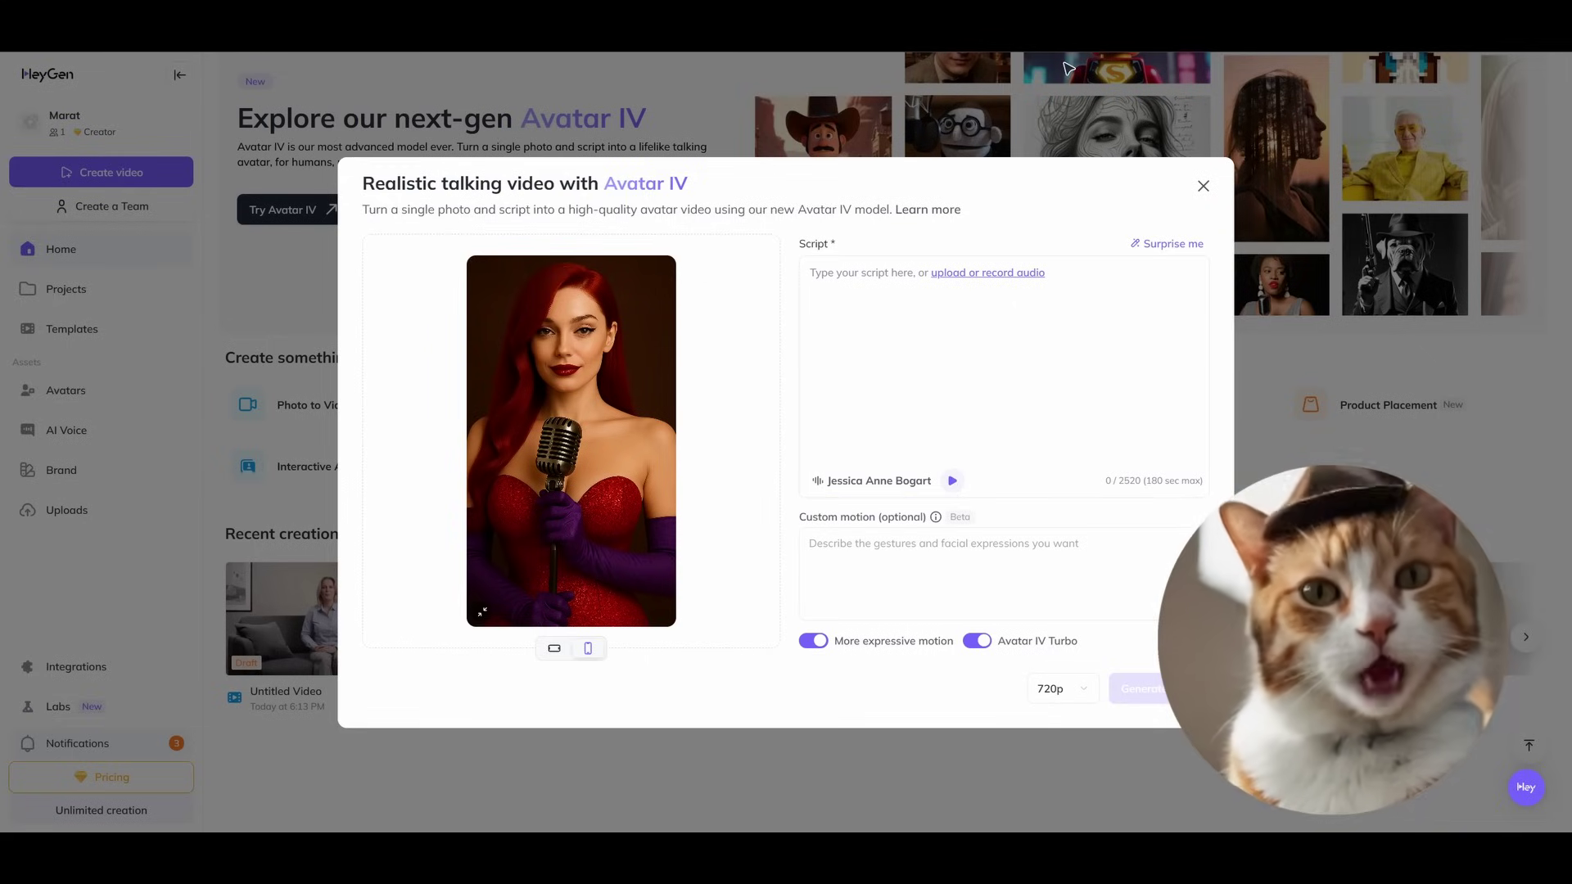
click(1142, 325)
text(How you doing my furry AI lover)
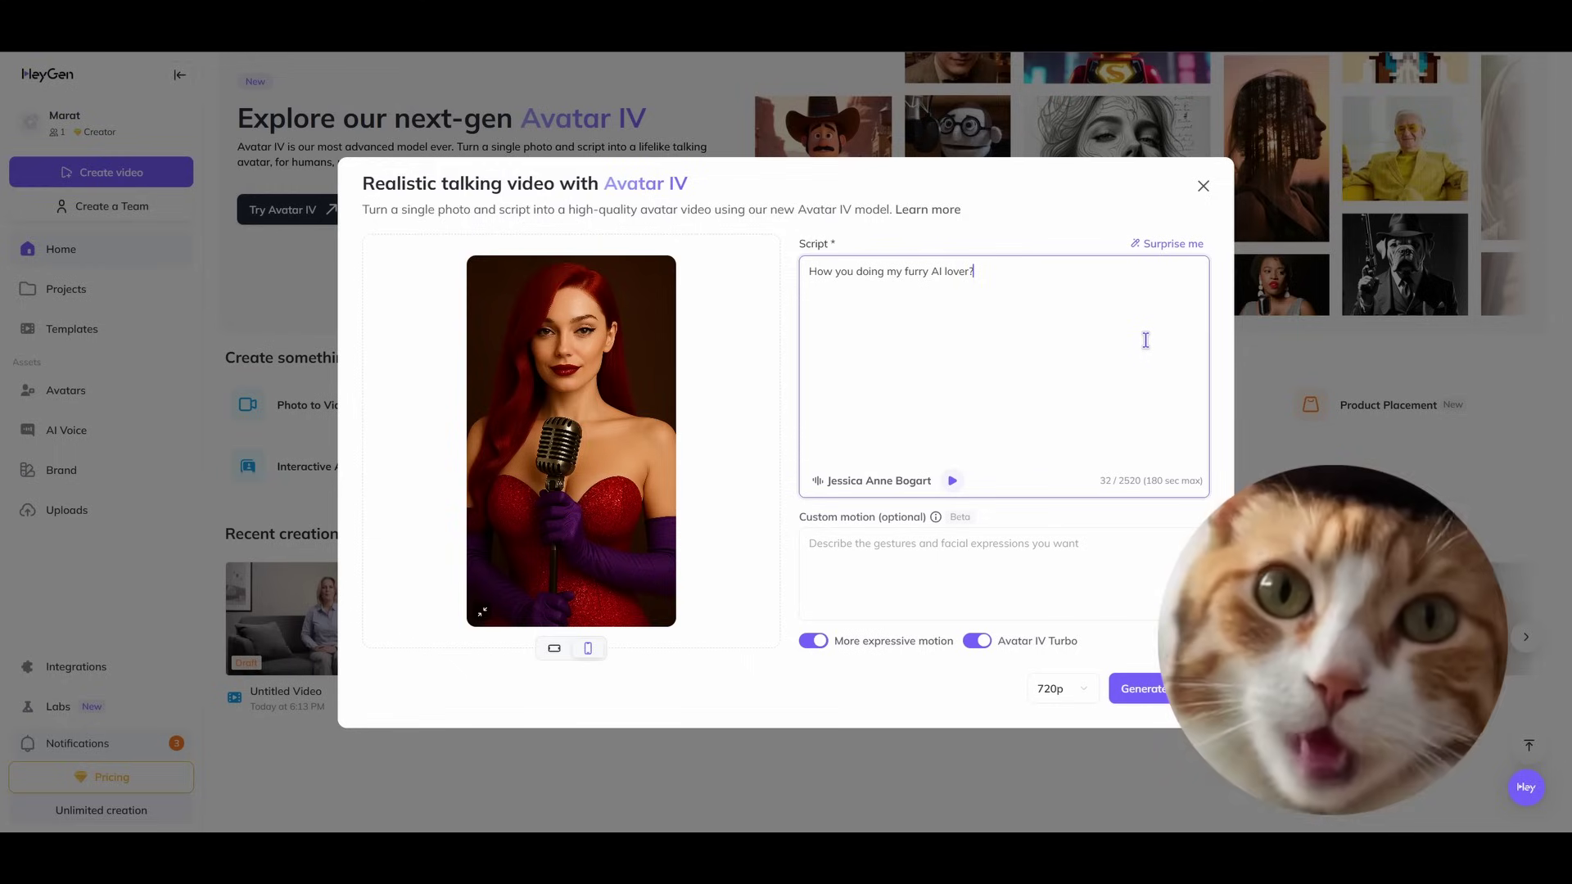
Step: Keep the output resolution at 720p and generate the singer video
click(980, 573)
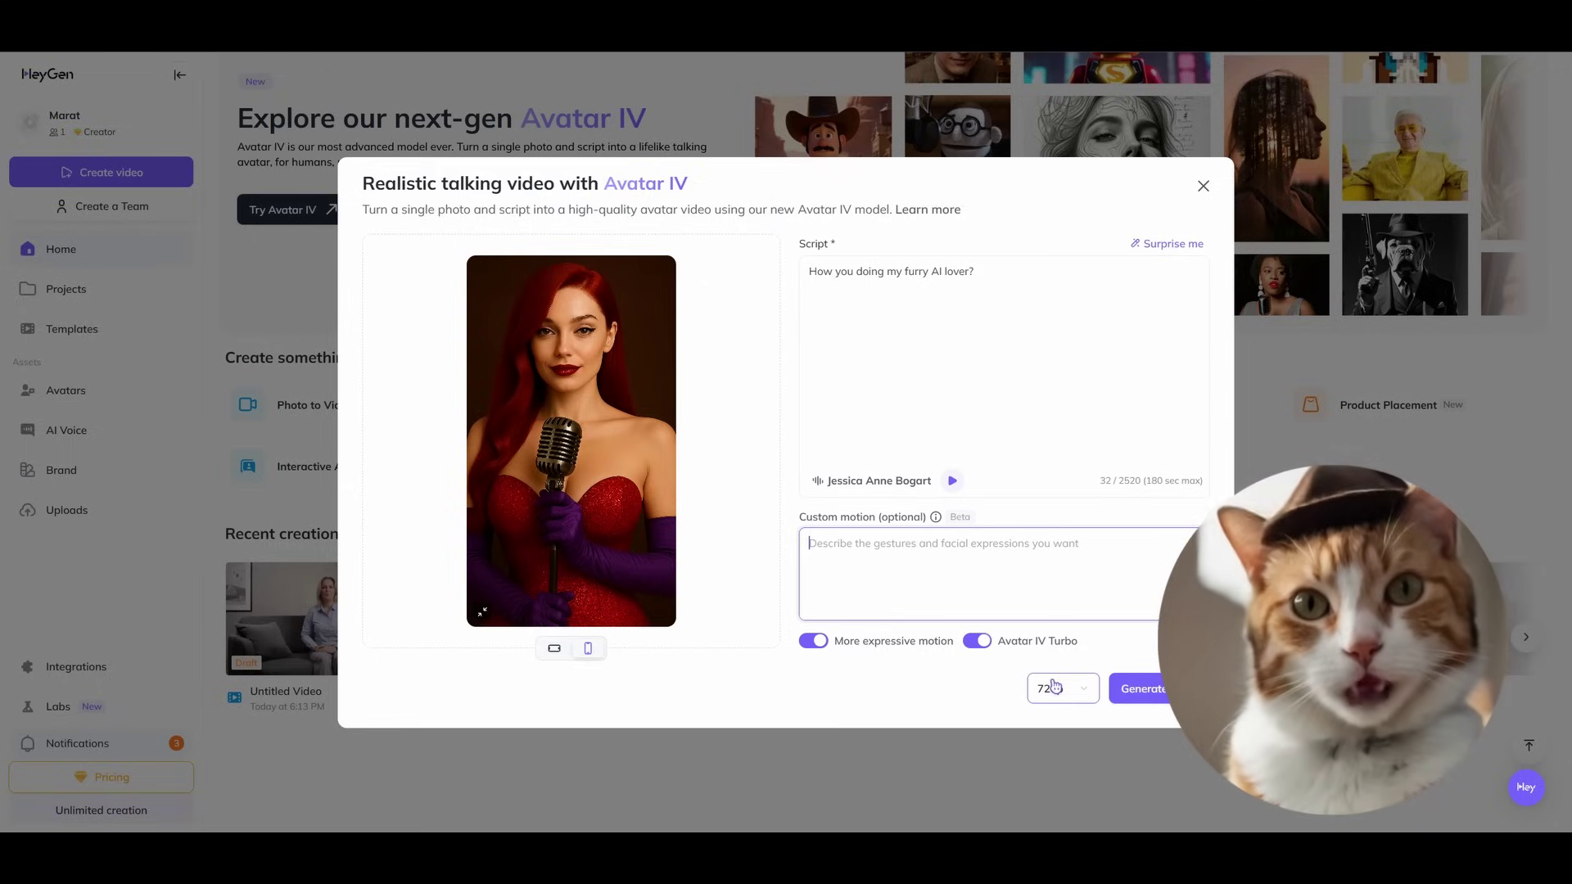
click(1057, 688)
click(1085, 690)
click(1087, 690)
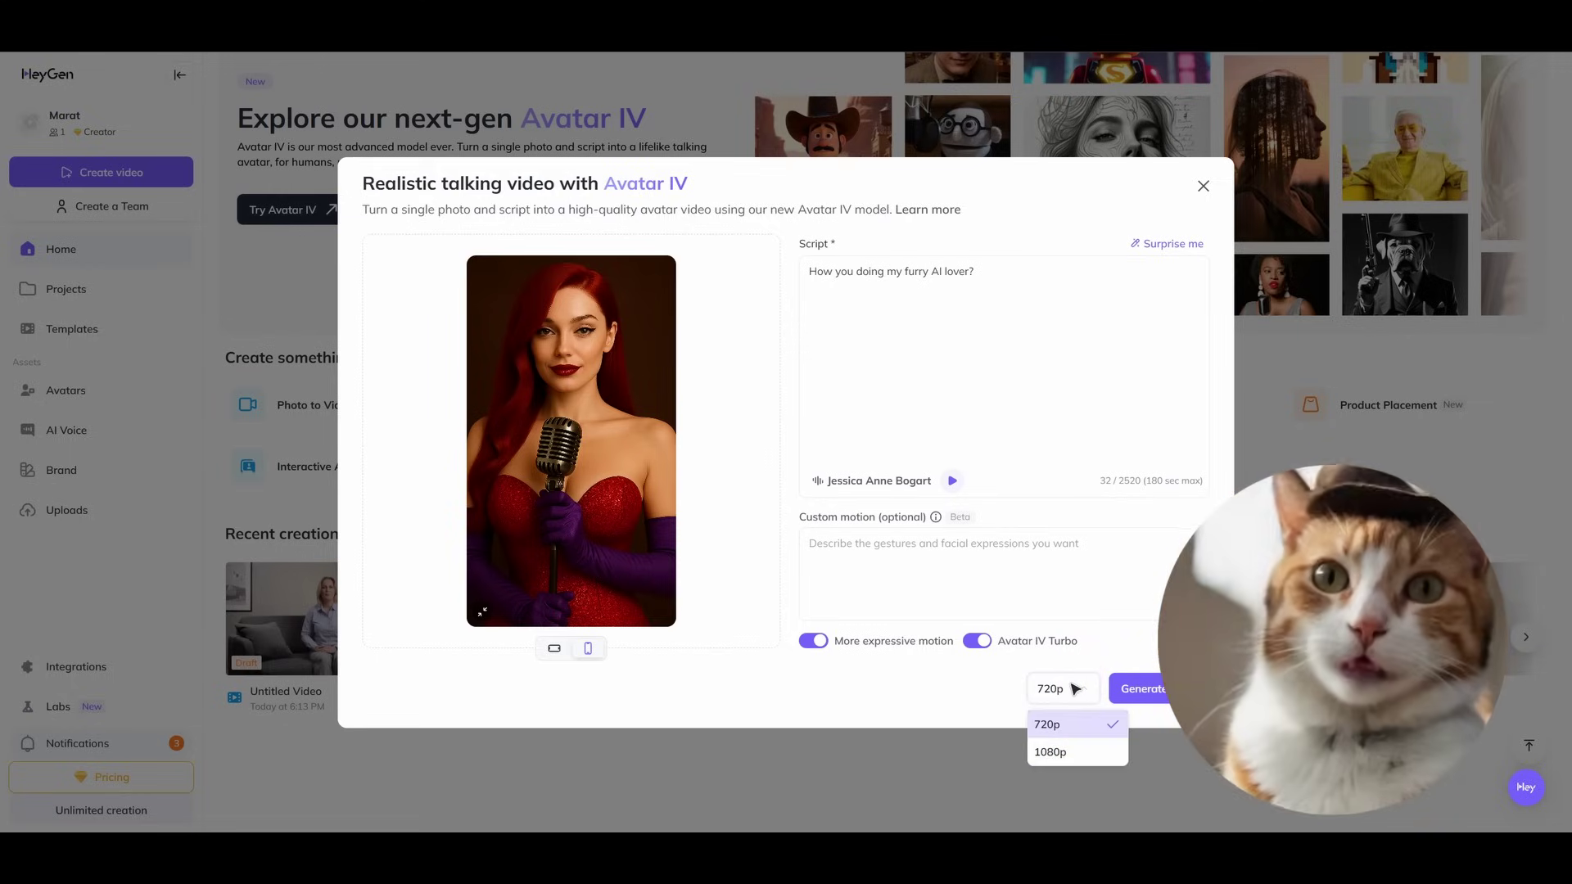
click(966, 681)
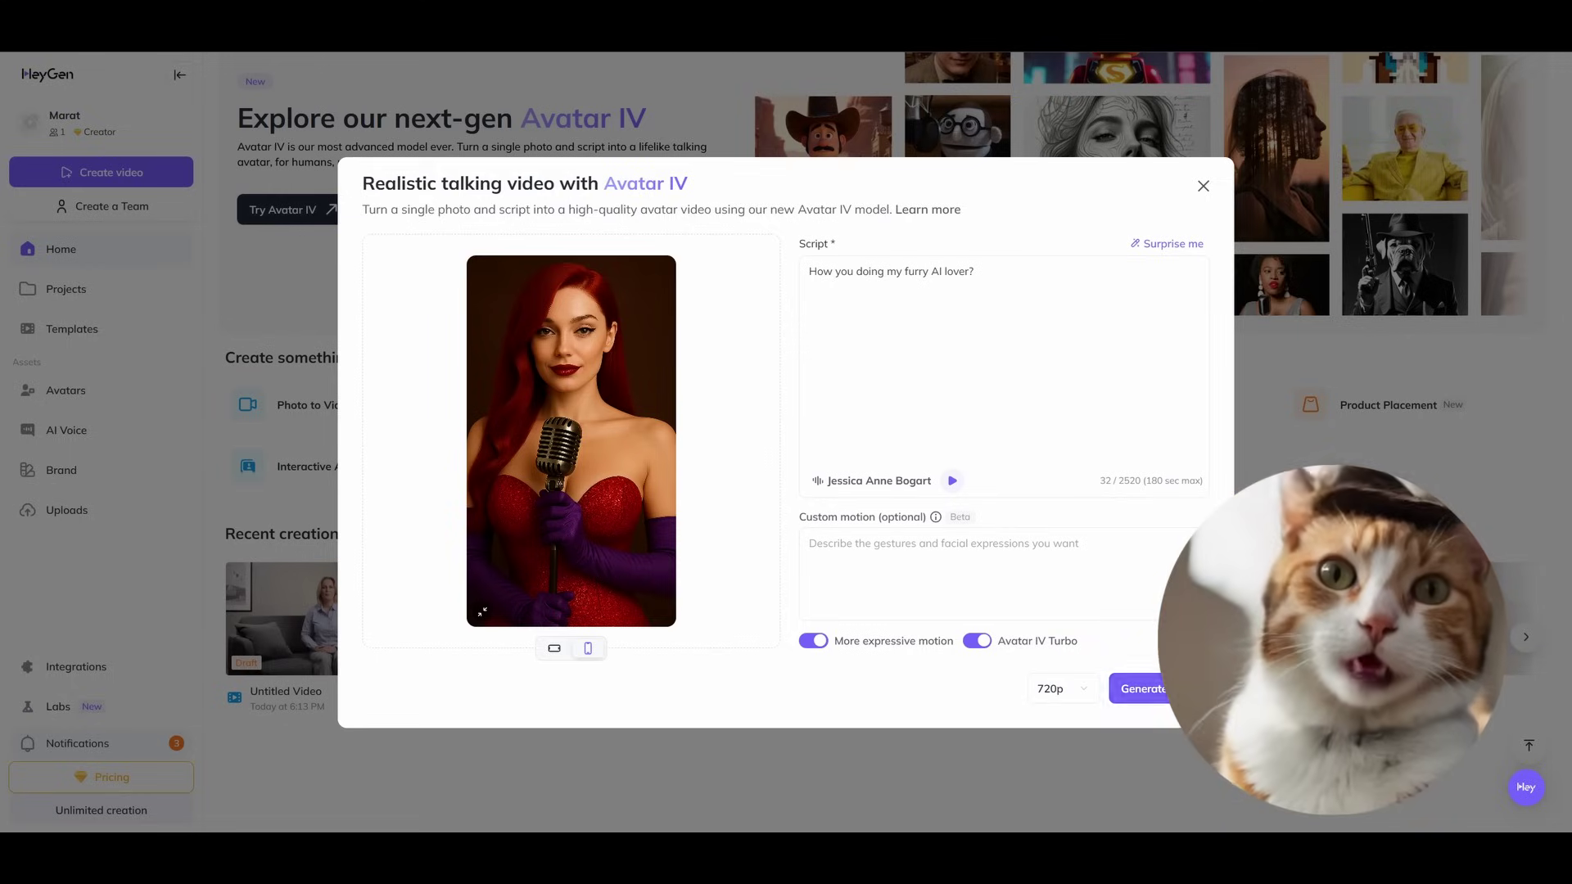
click(1140, 688)
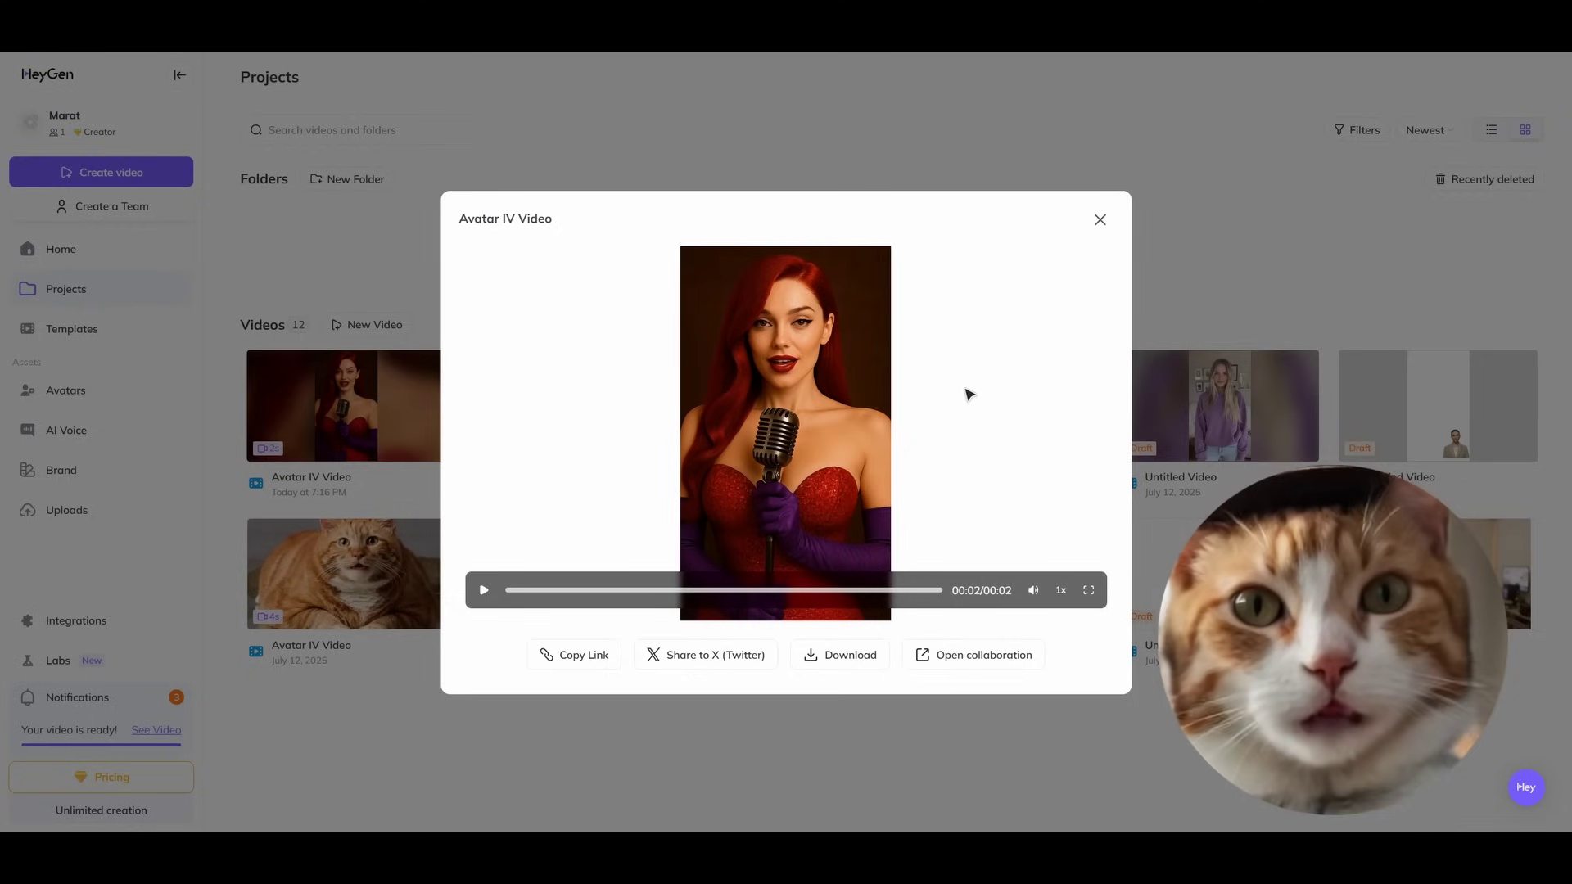
Step: Play the finished singer video and replay it from the start twice
click(484, 597)
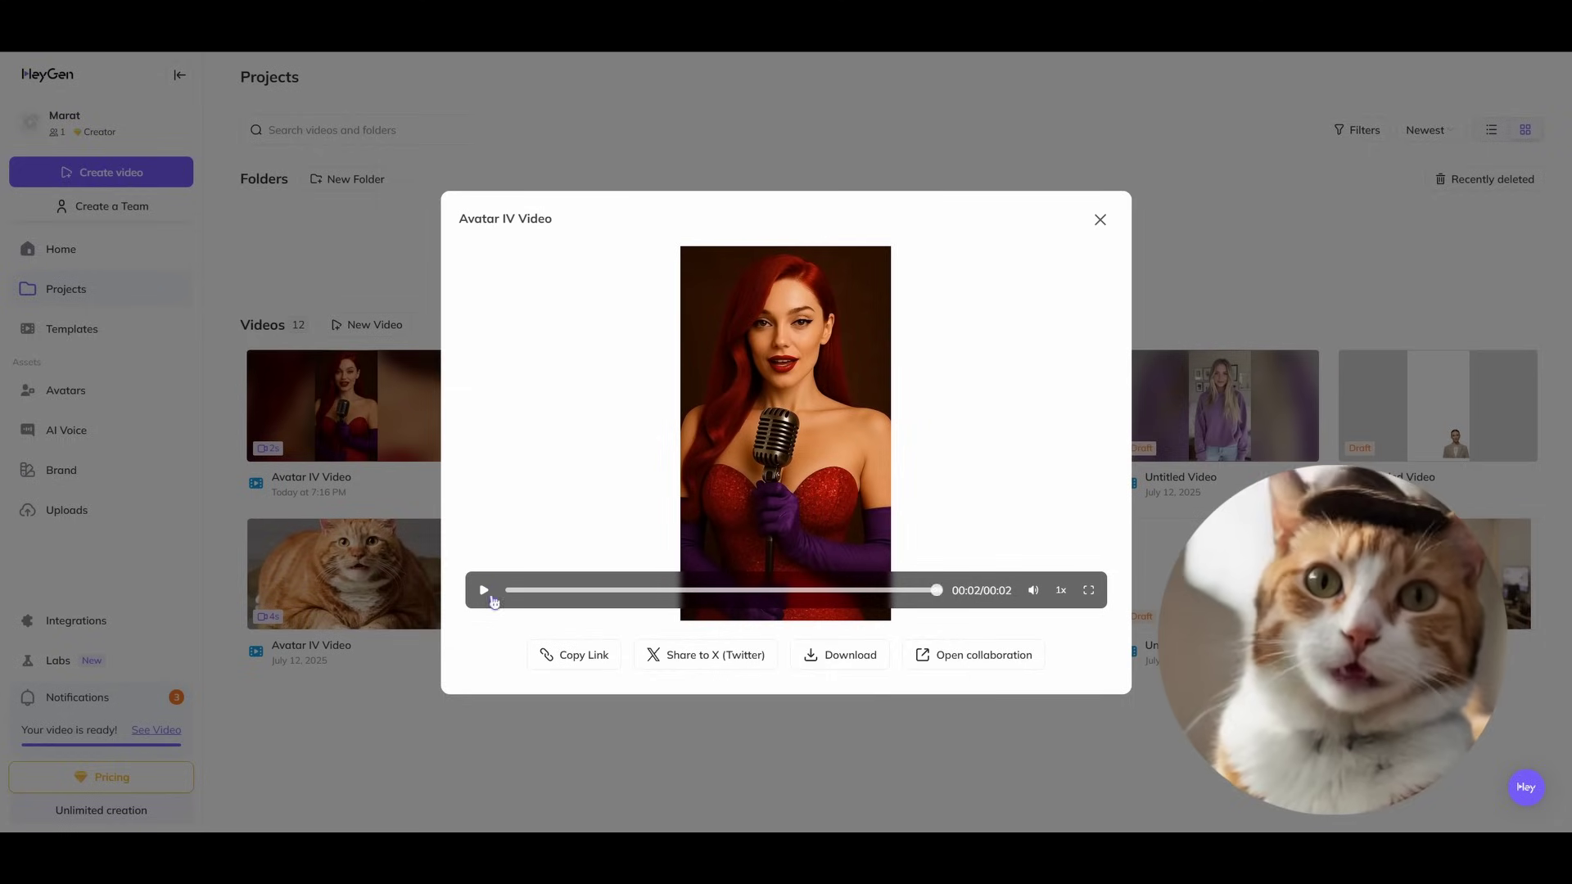
click(492, 598)
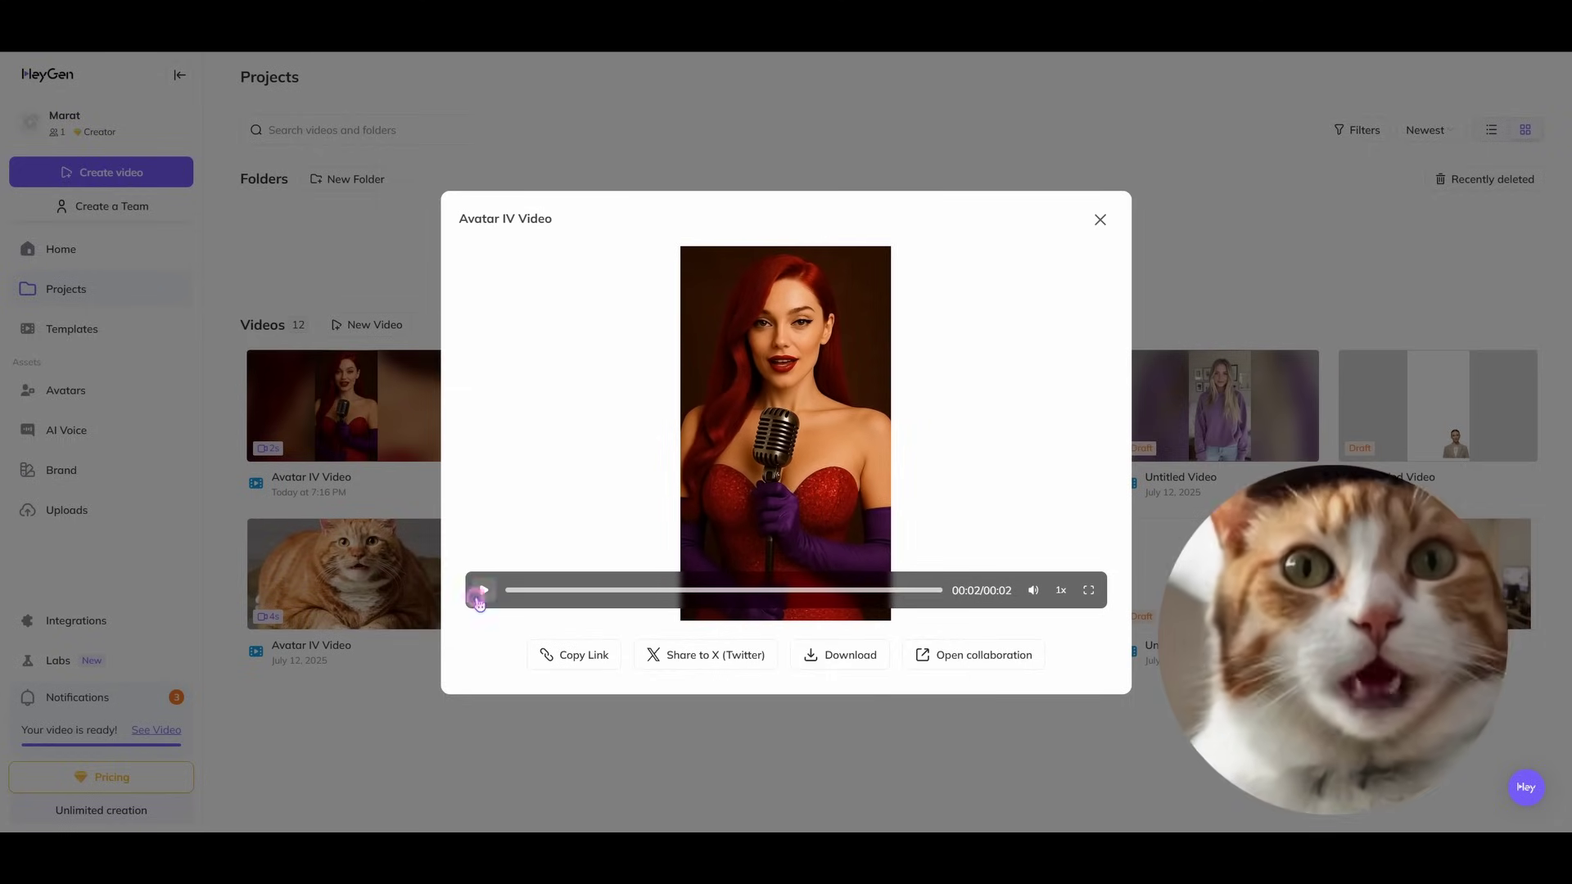
click(481, 594)
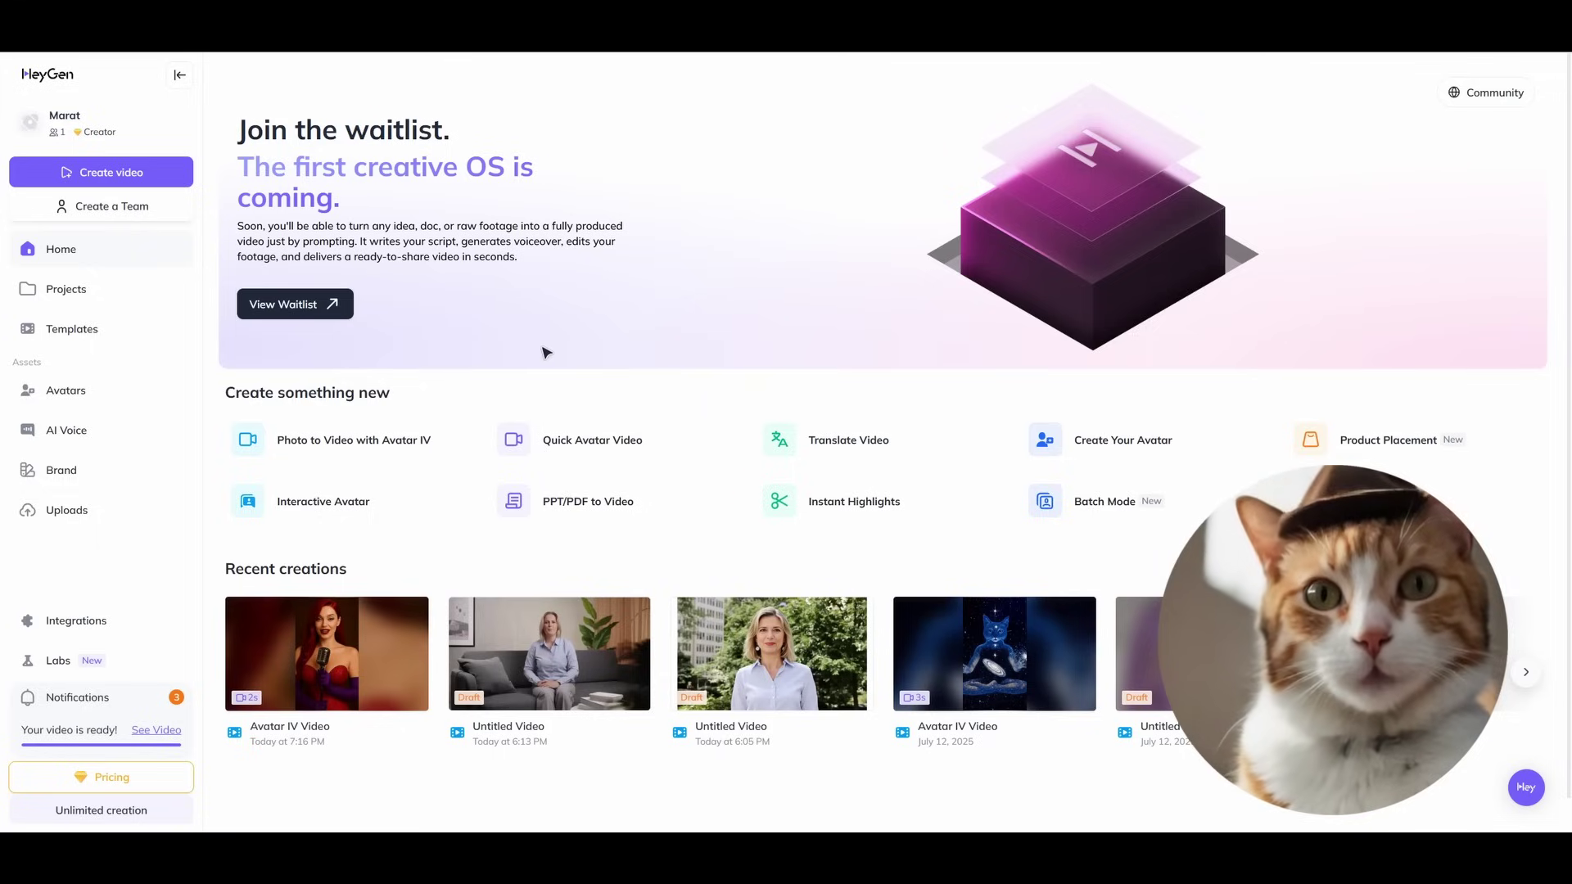
Step: Create an Avatar IV cat video with the pasted broken-laptop script and the Cerise - Cheerful voice
click(331, 440)
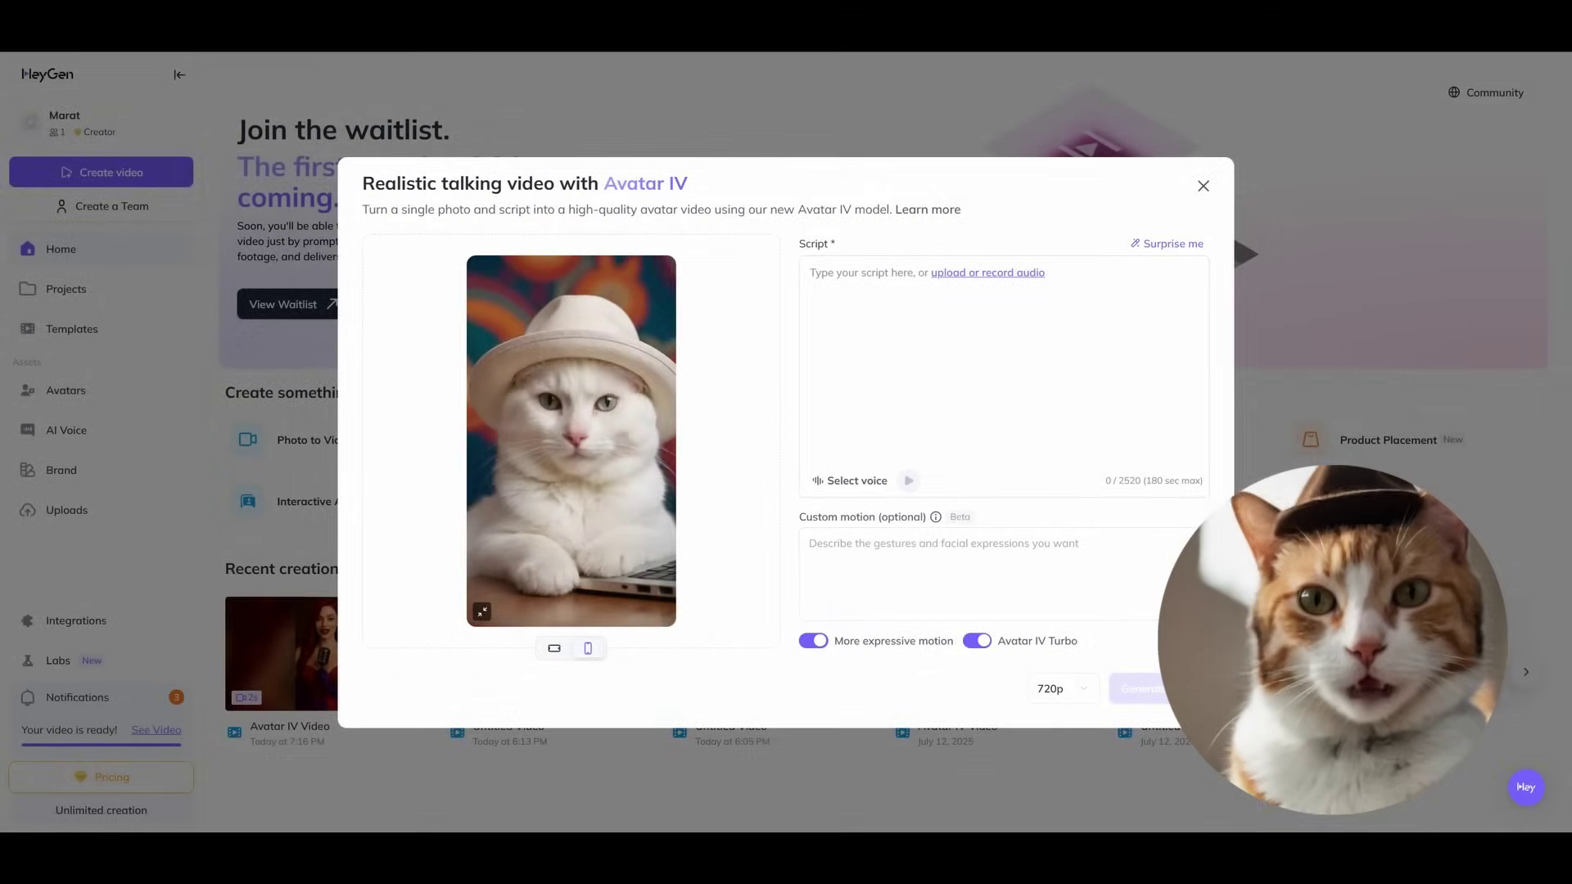
click(1000, 365)
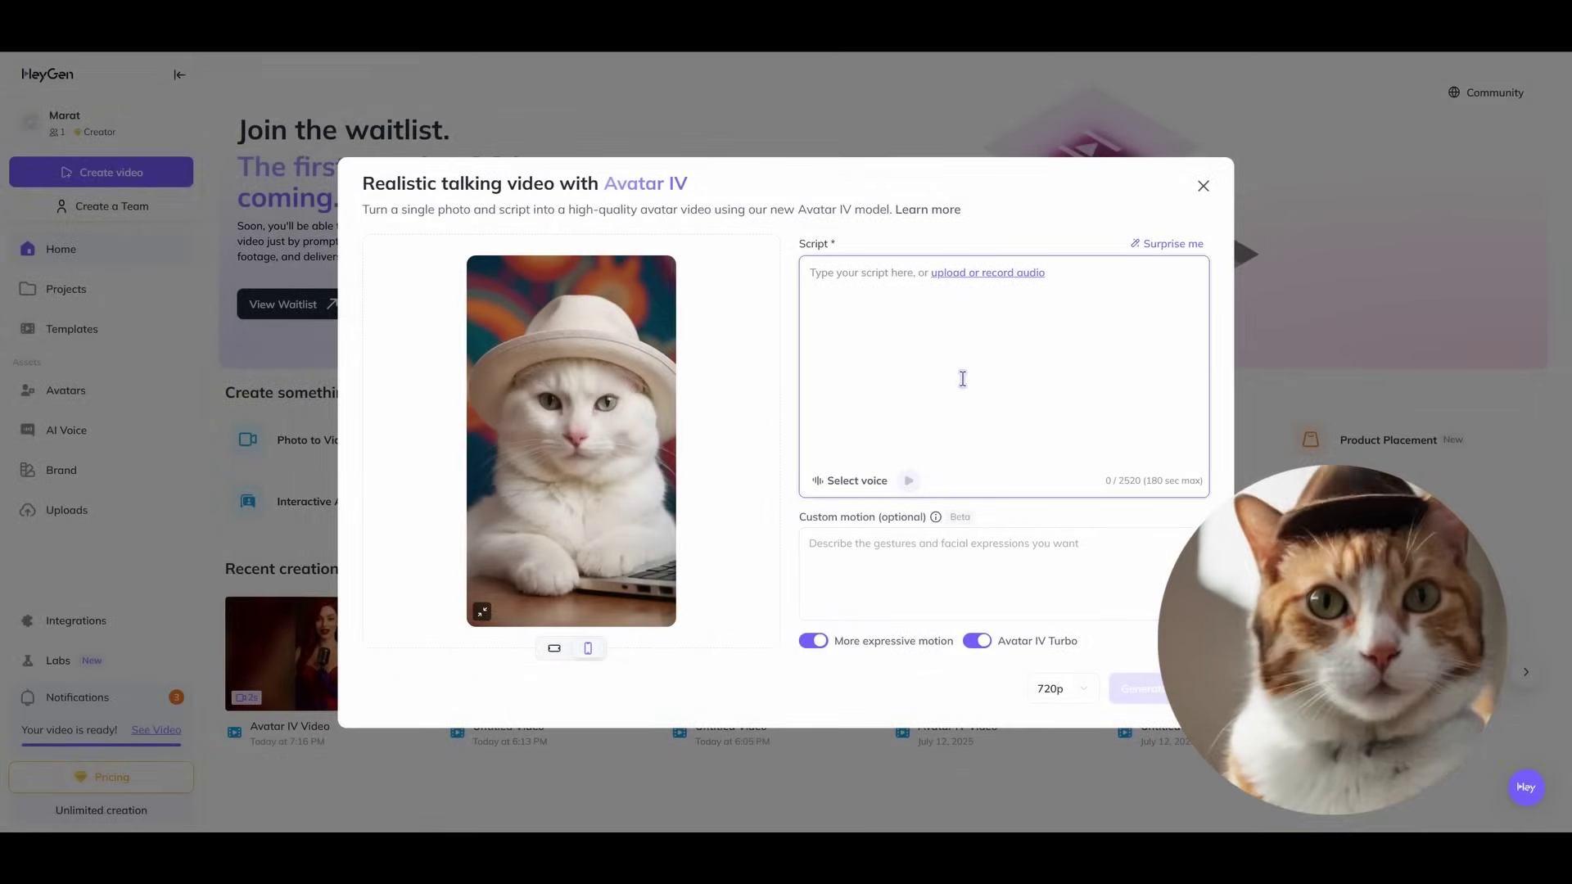
text(My laptop isn't working again. Those stupid updates again. What am I supposed to do?)
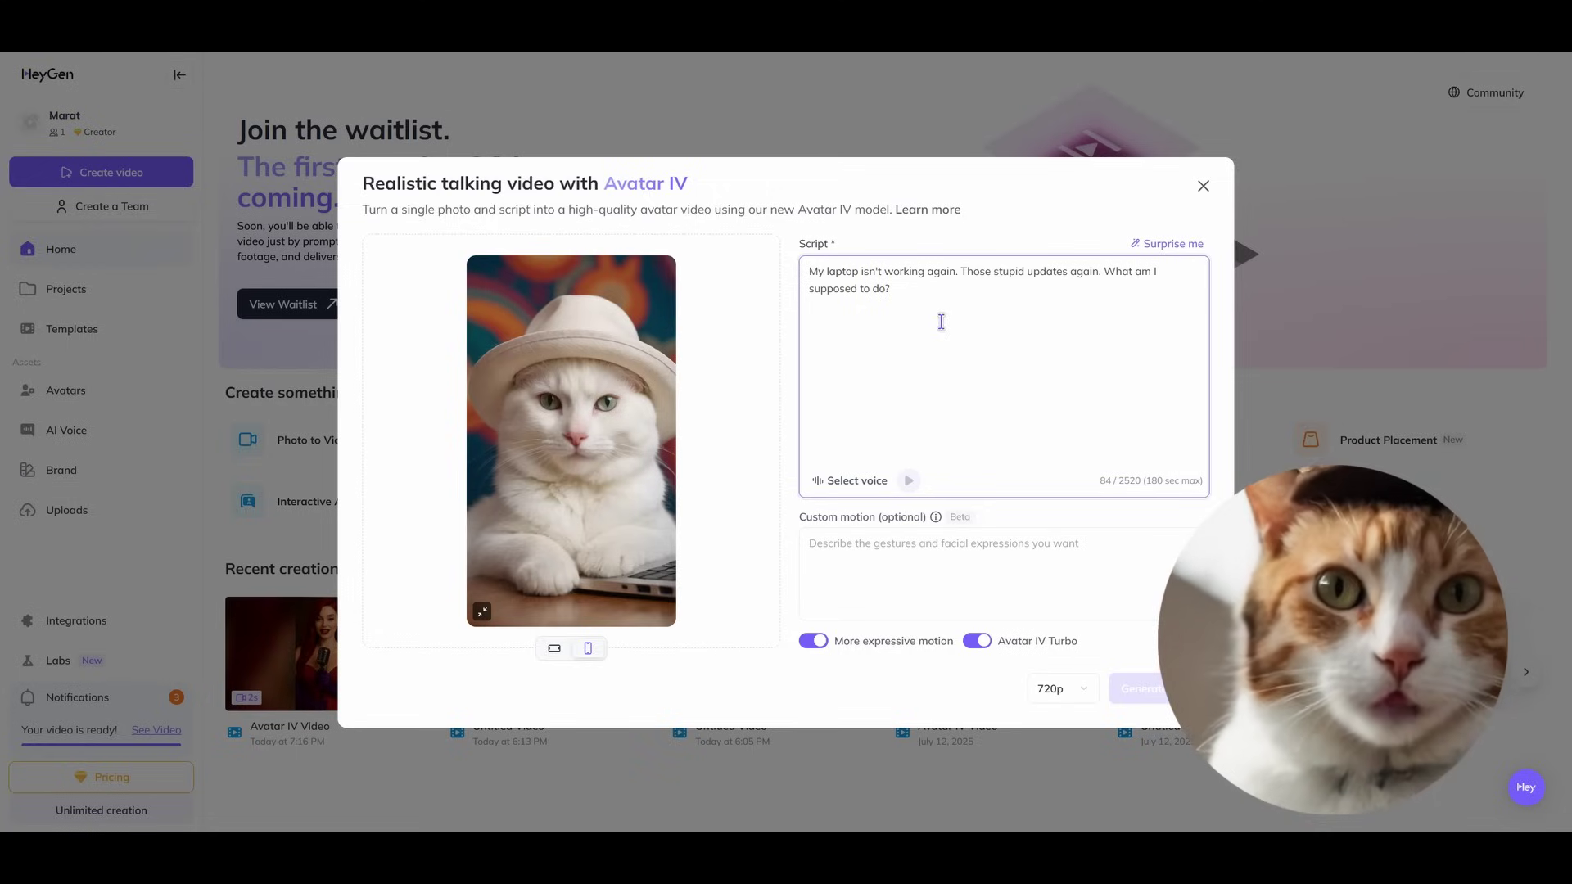
click(851, 479)
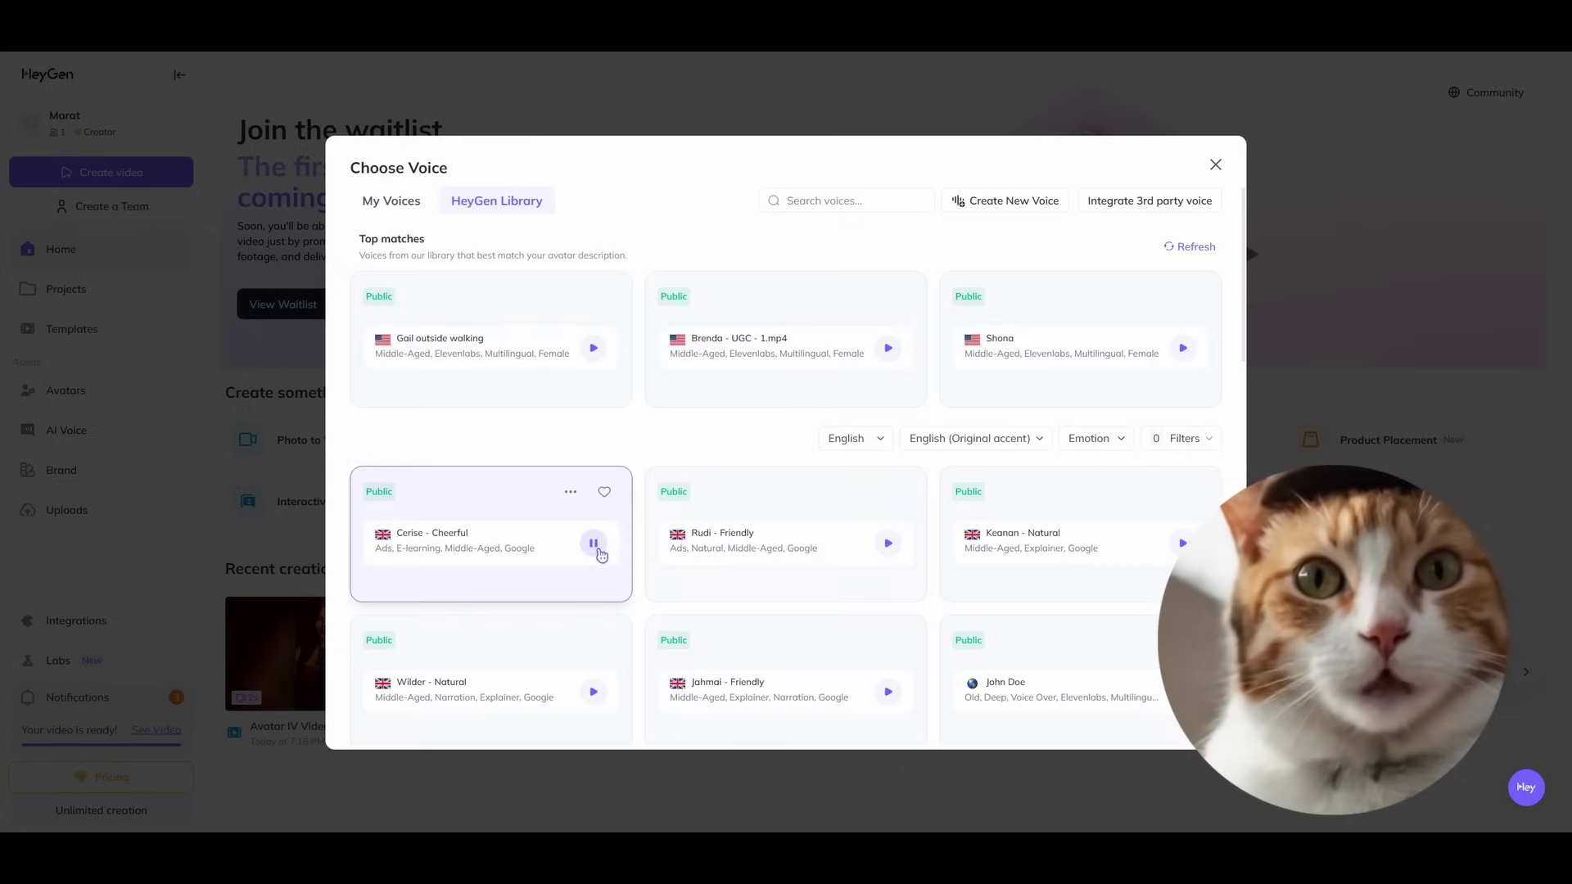
click(528, 547)
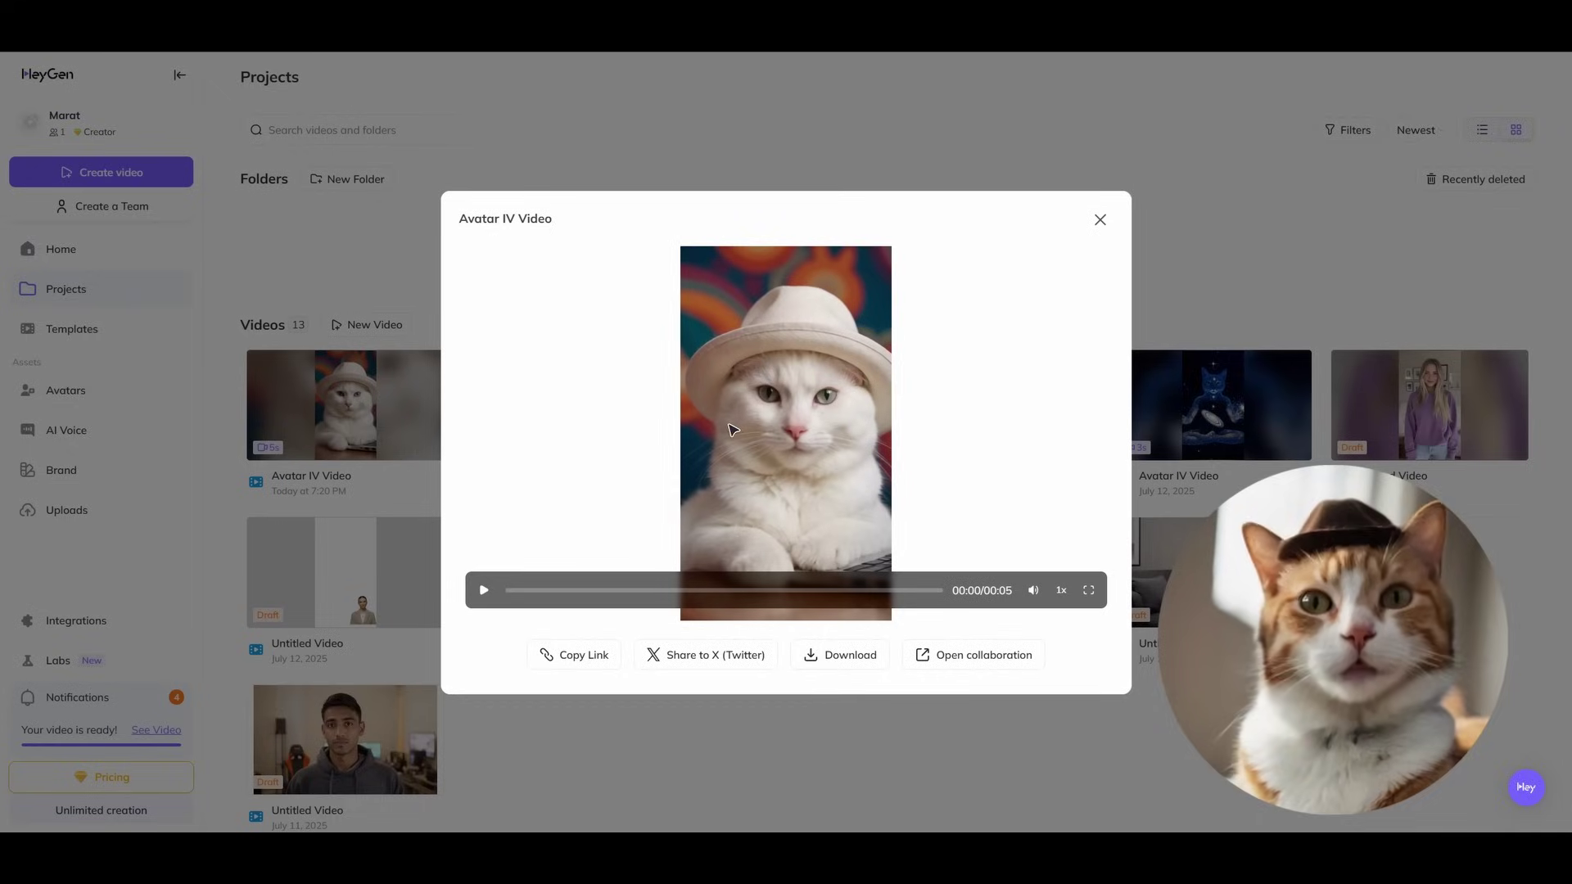
Step: Watch the new white-cat video and the older cosmic-cat video, then reopen and close the white-cat player
click(491, 592)
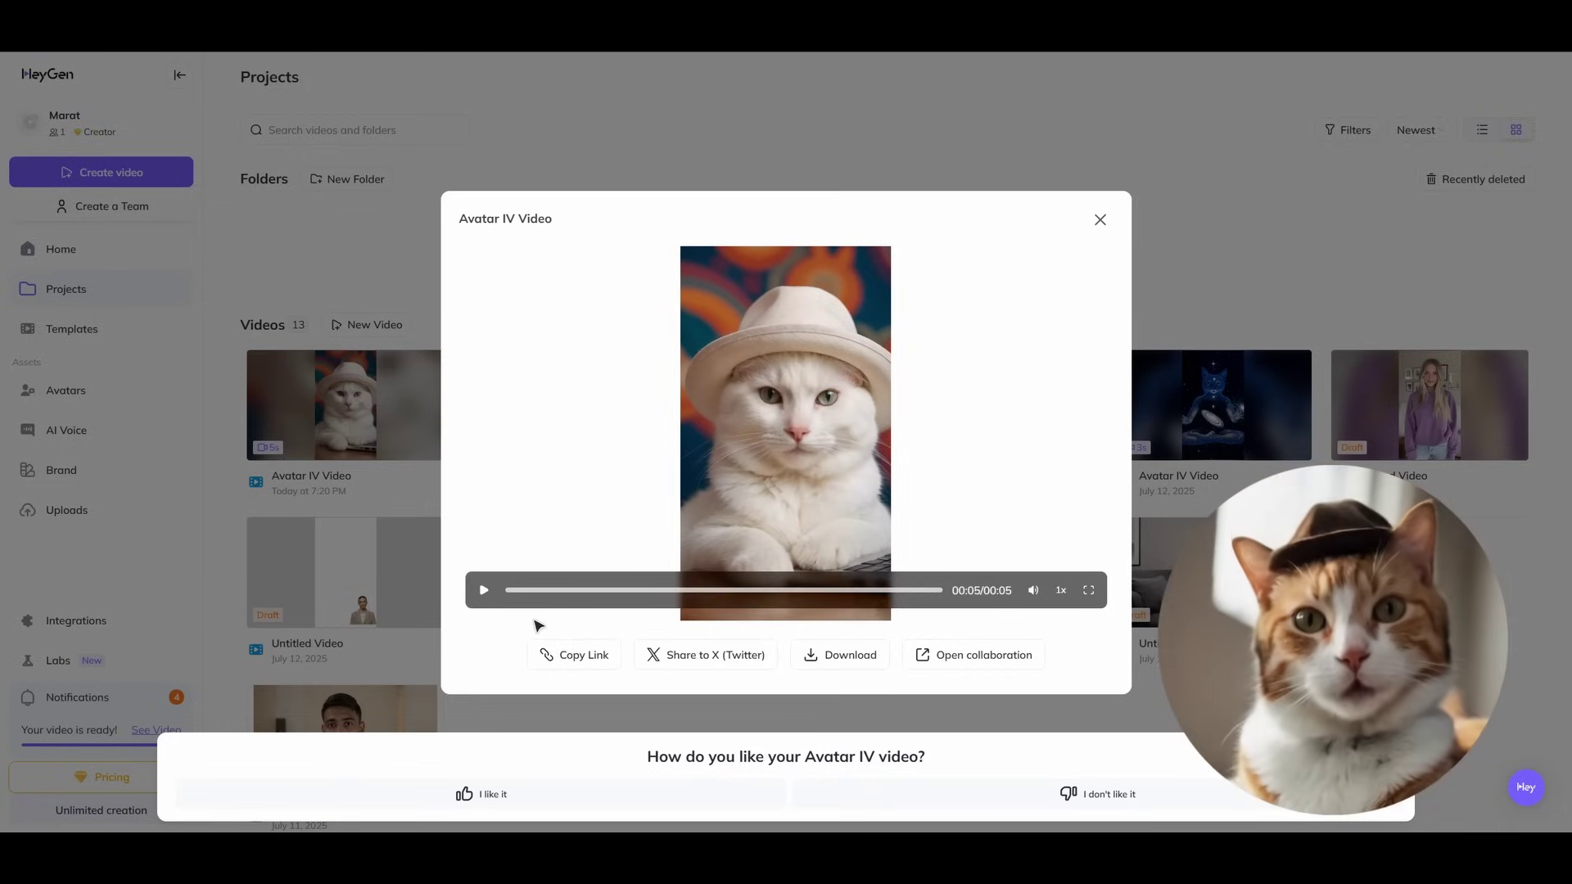
click(1240, 422)
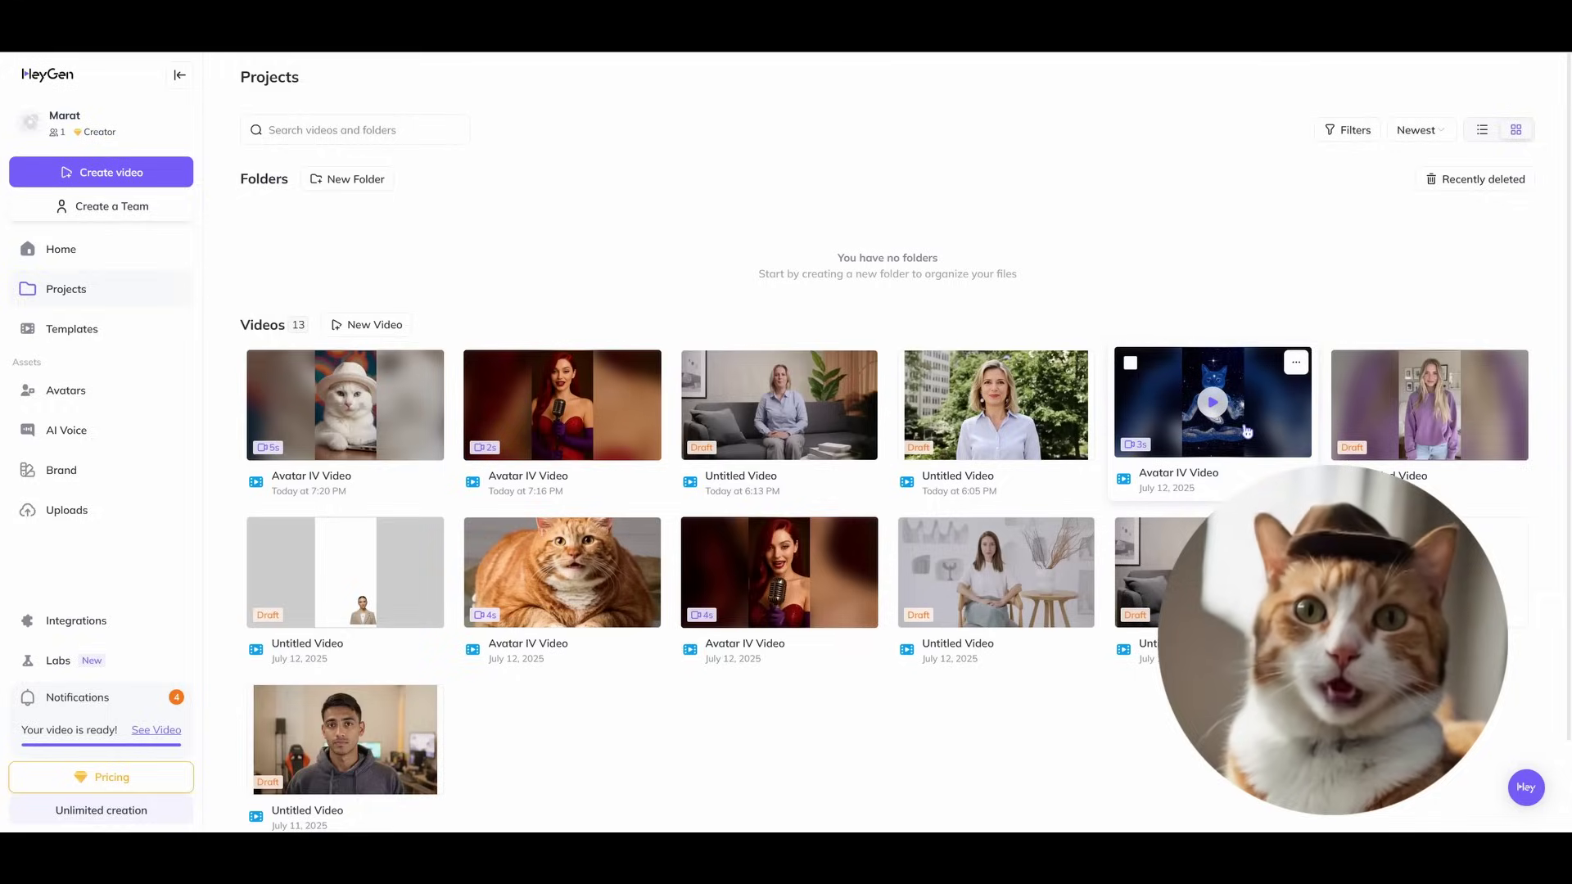
click(1240, 422)
click(484, 590)
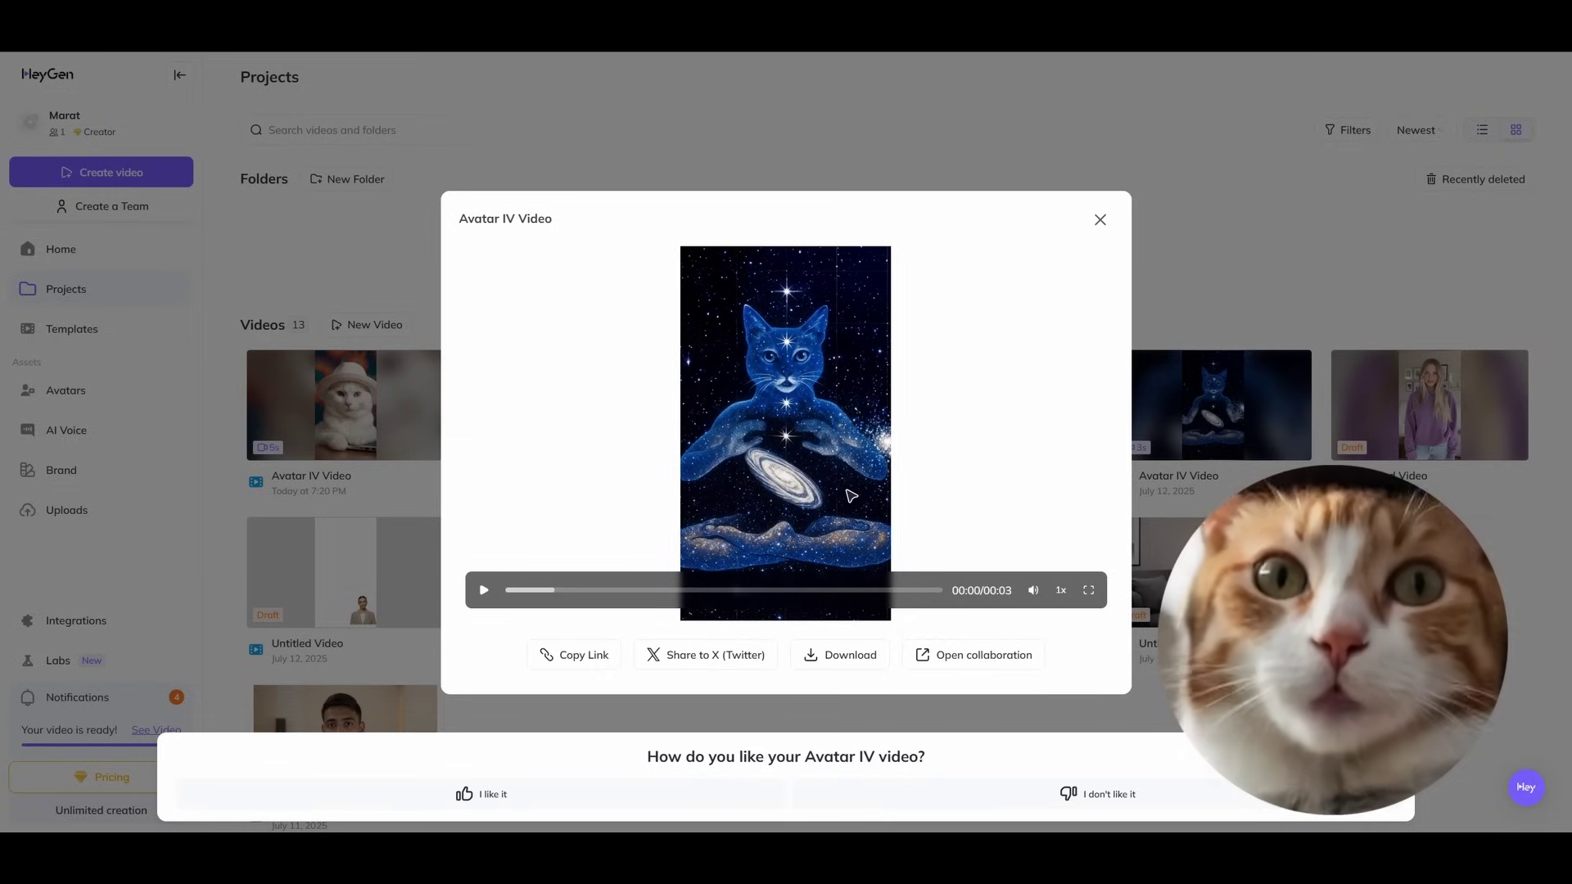
key(Escape)
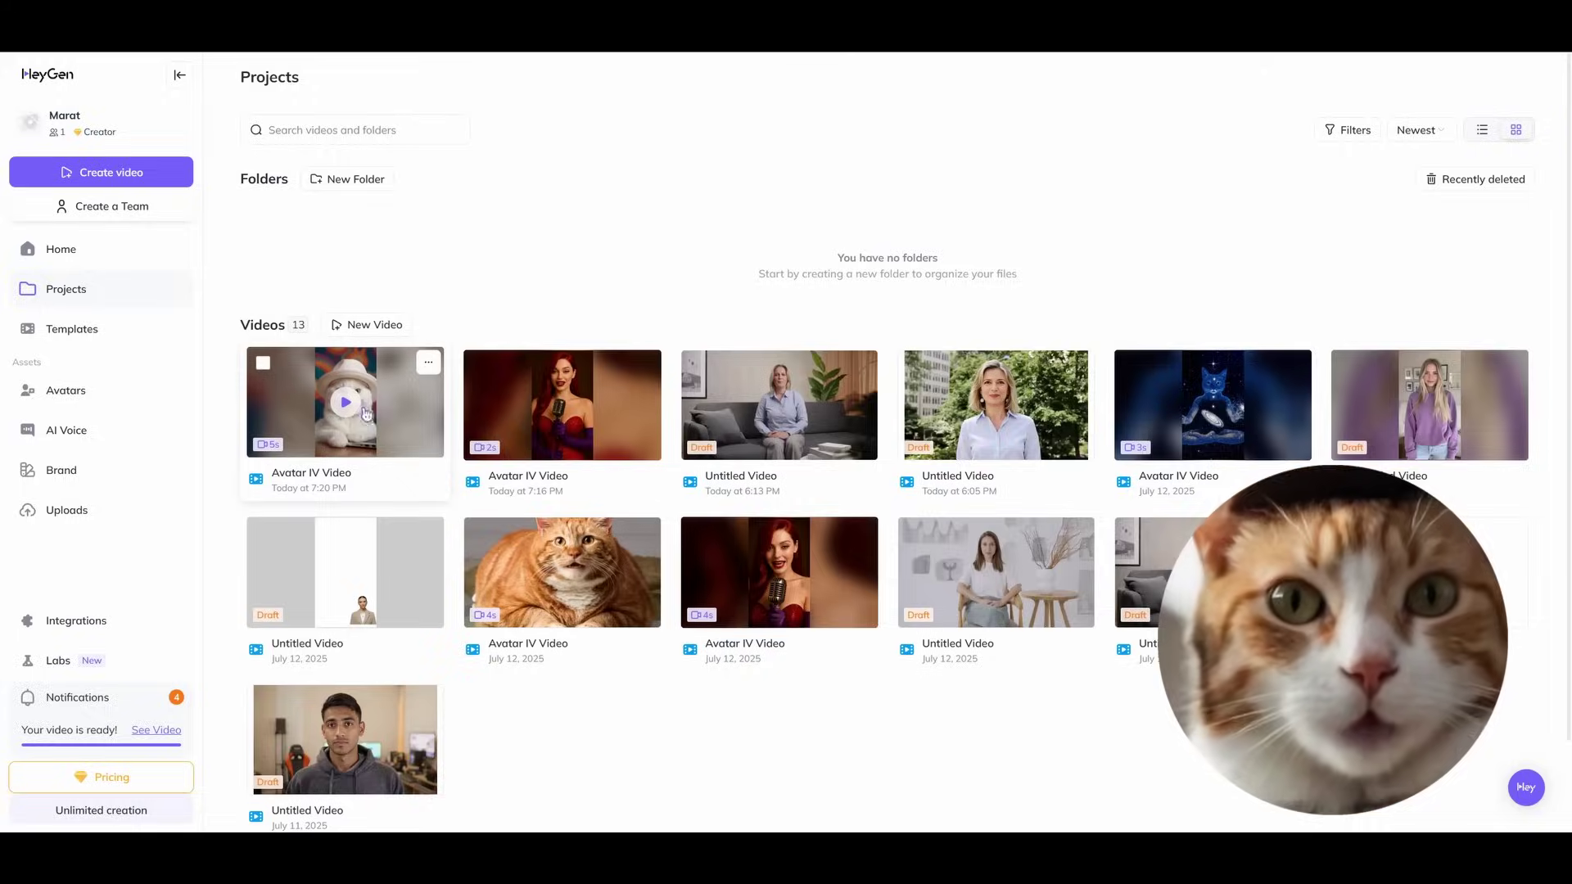
click(364, 414)
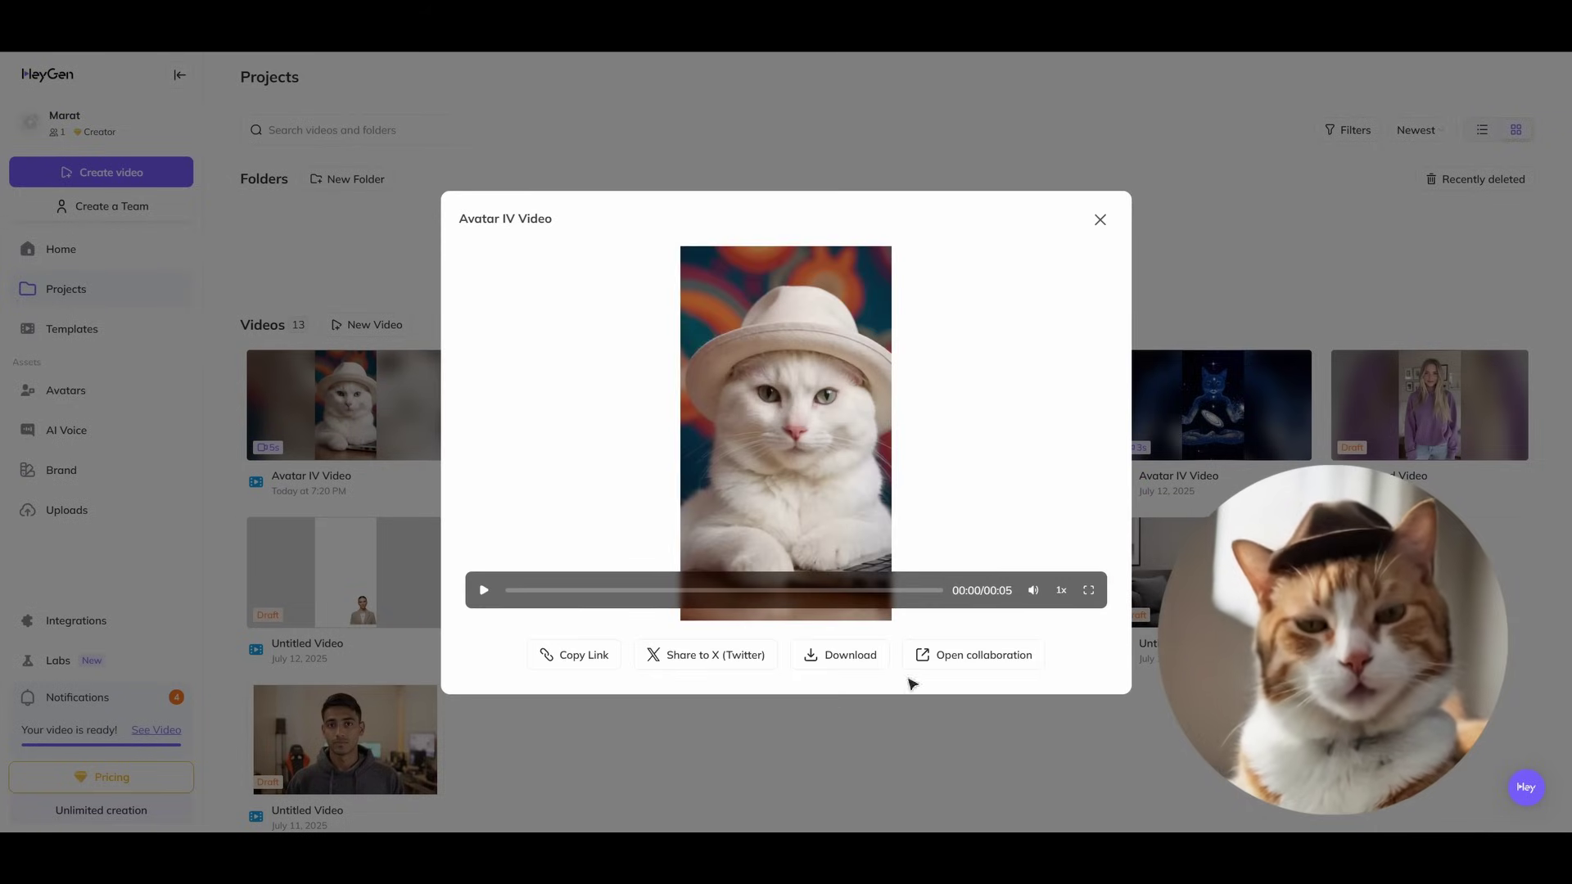
click(1100, 220)
Step: Return Home, open and dismiss the empty Avatar IV creator, and scroll through the Home page
click(119, 259)
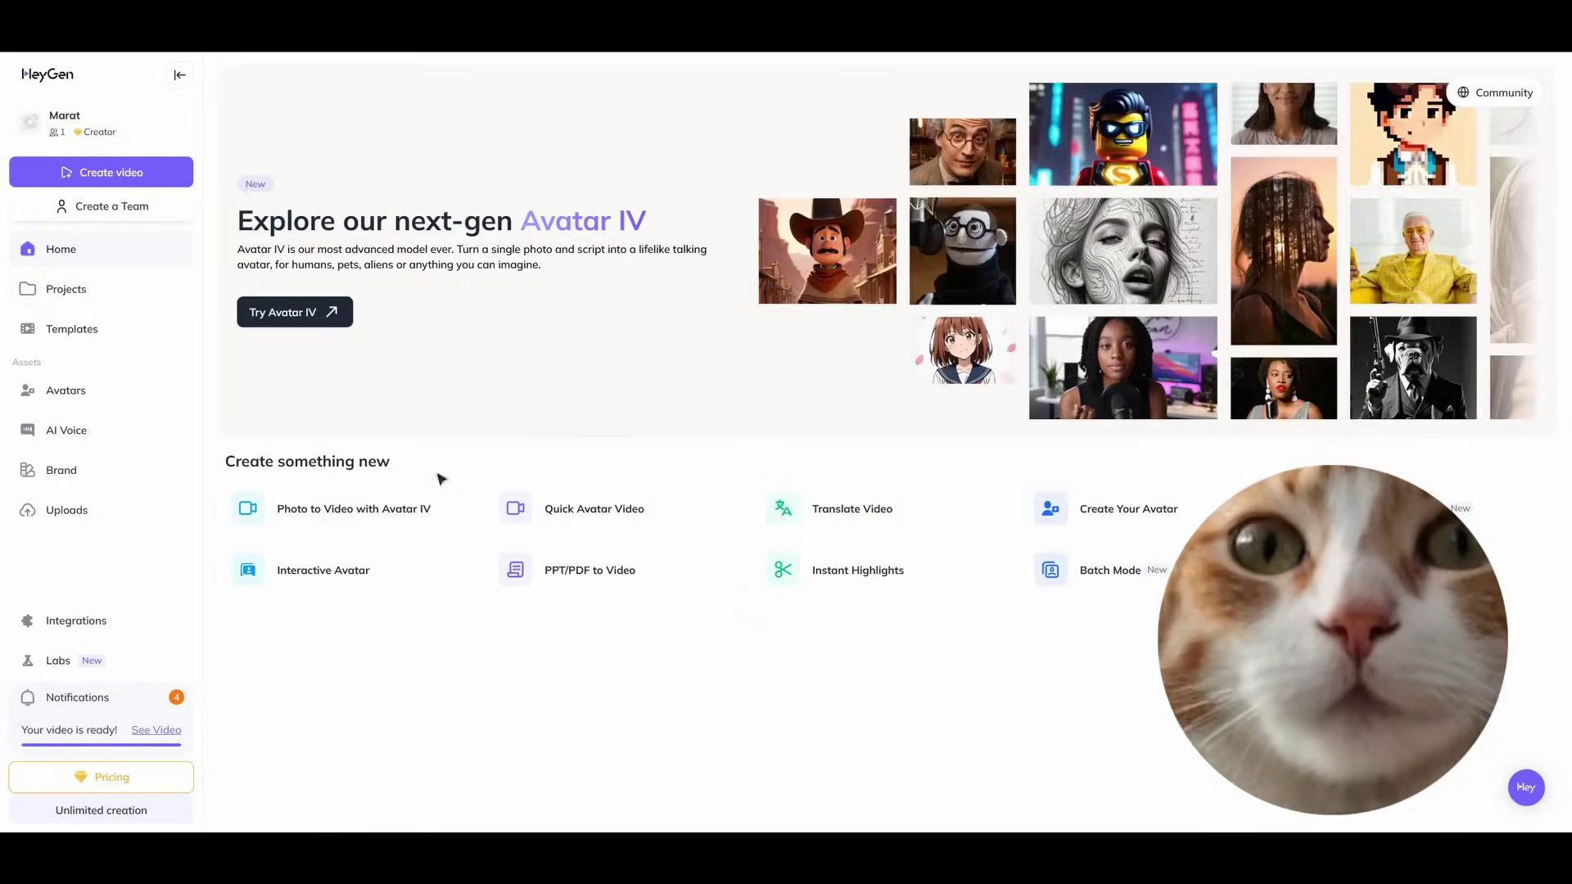
click(492, 501)
click(974, 544)
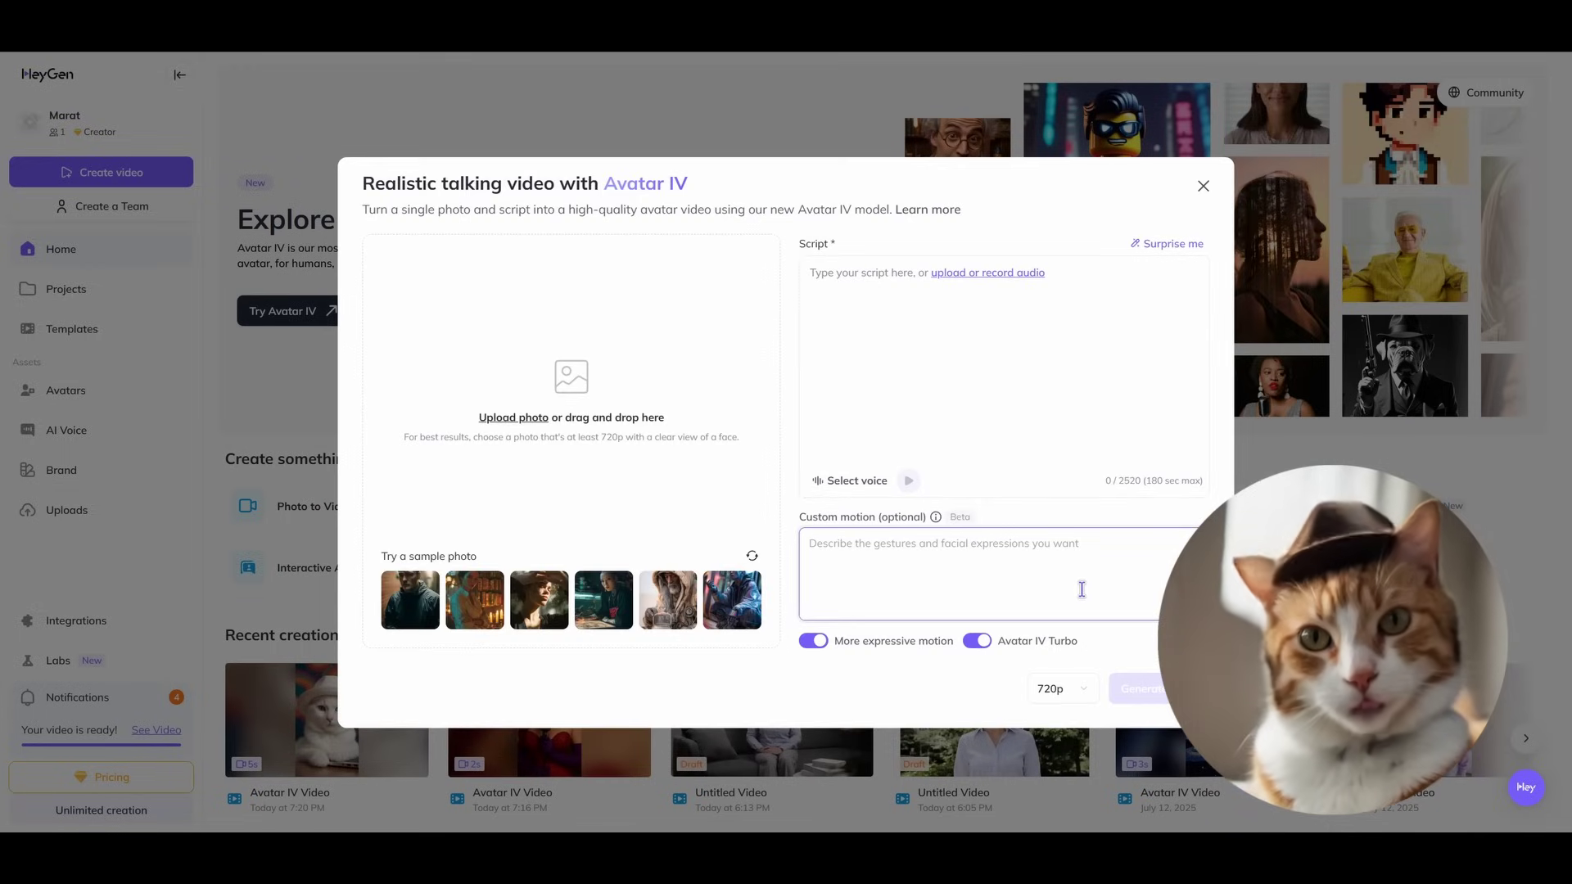
key(Escape)
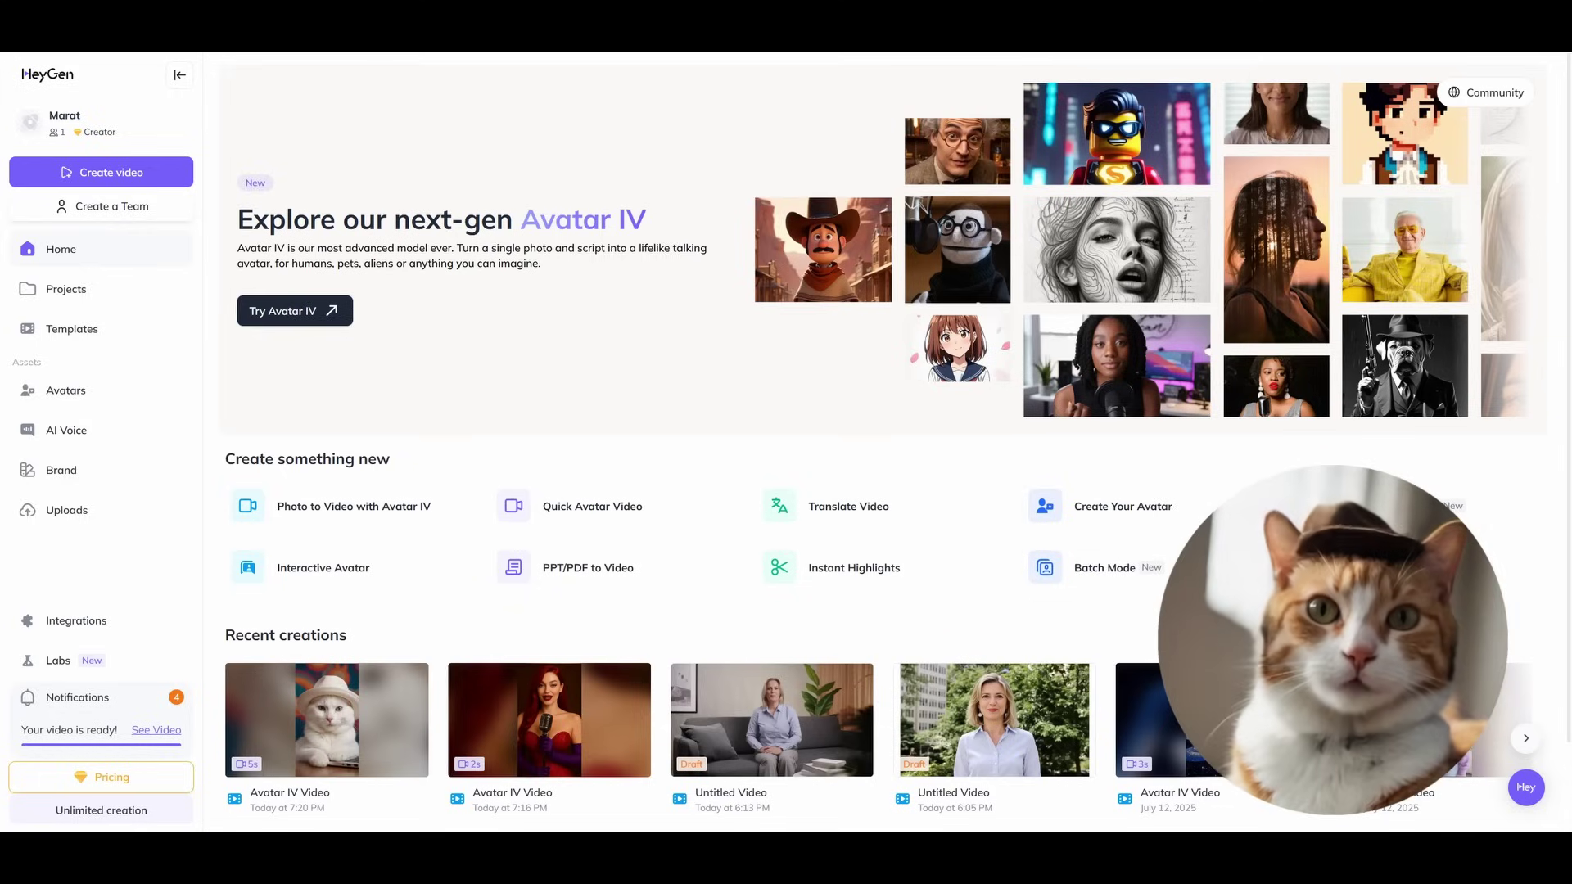
scroll(897, 434, down, 1)
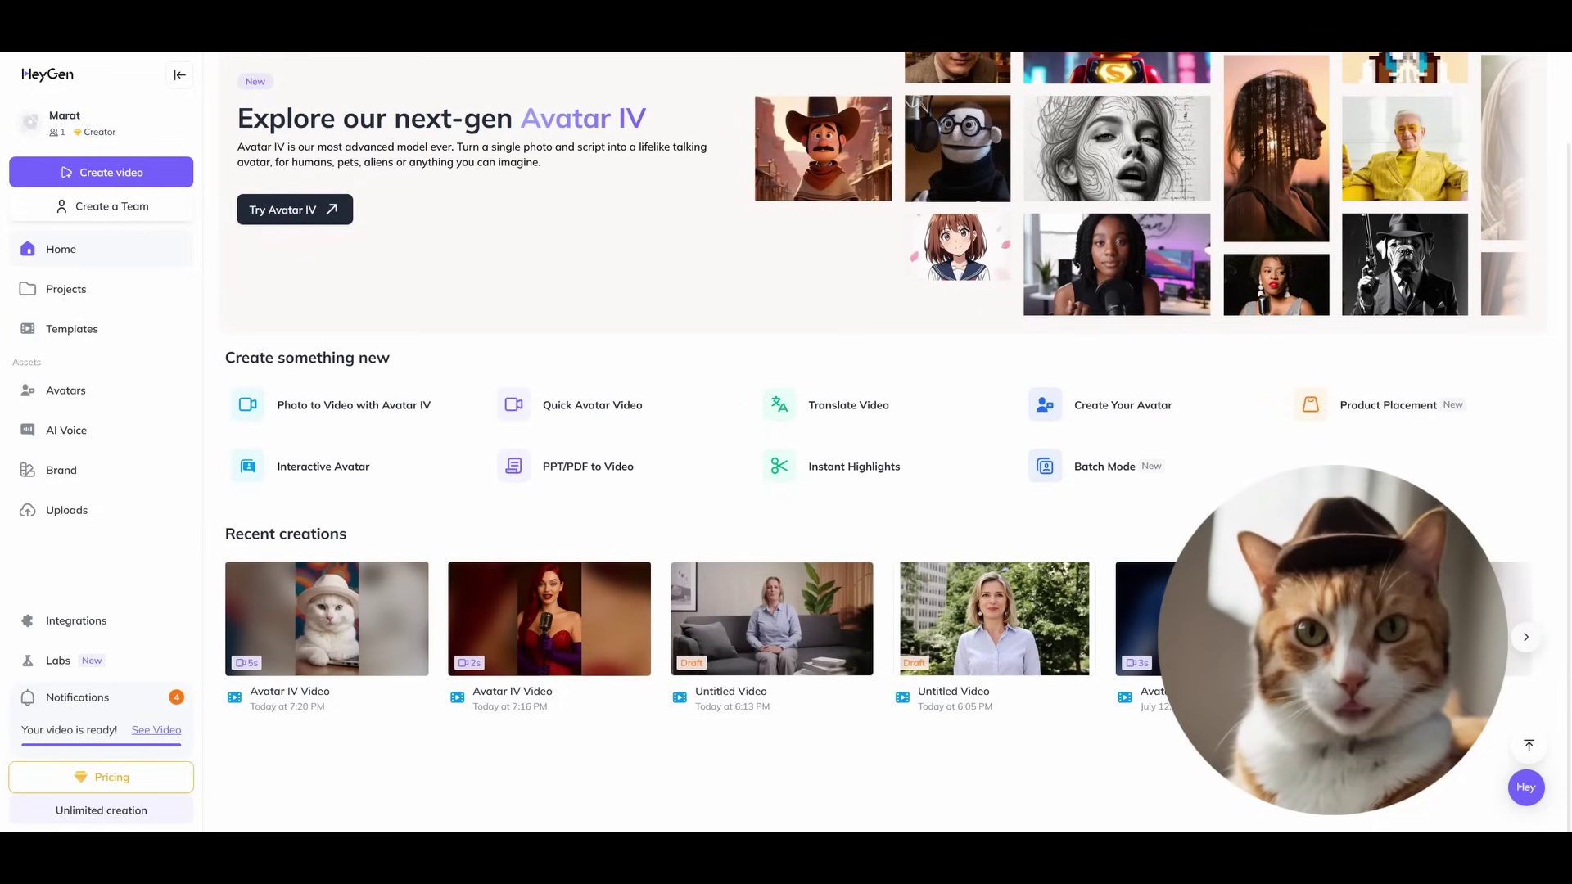
scroll(897, 442, up, 1)
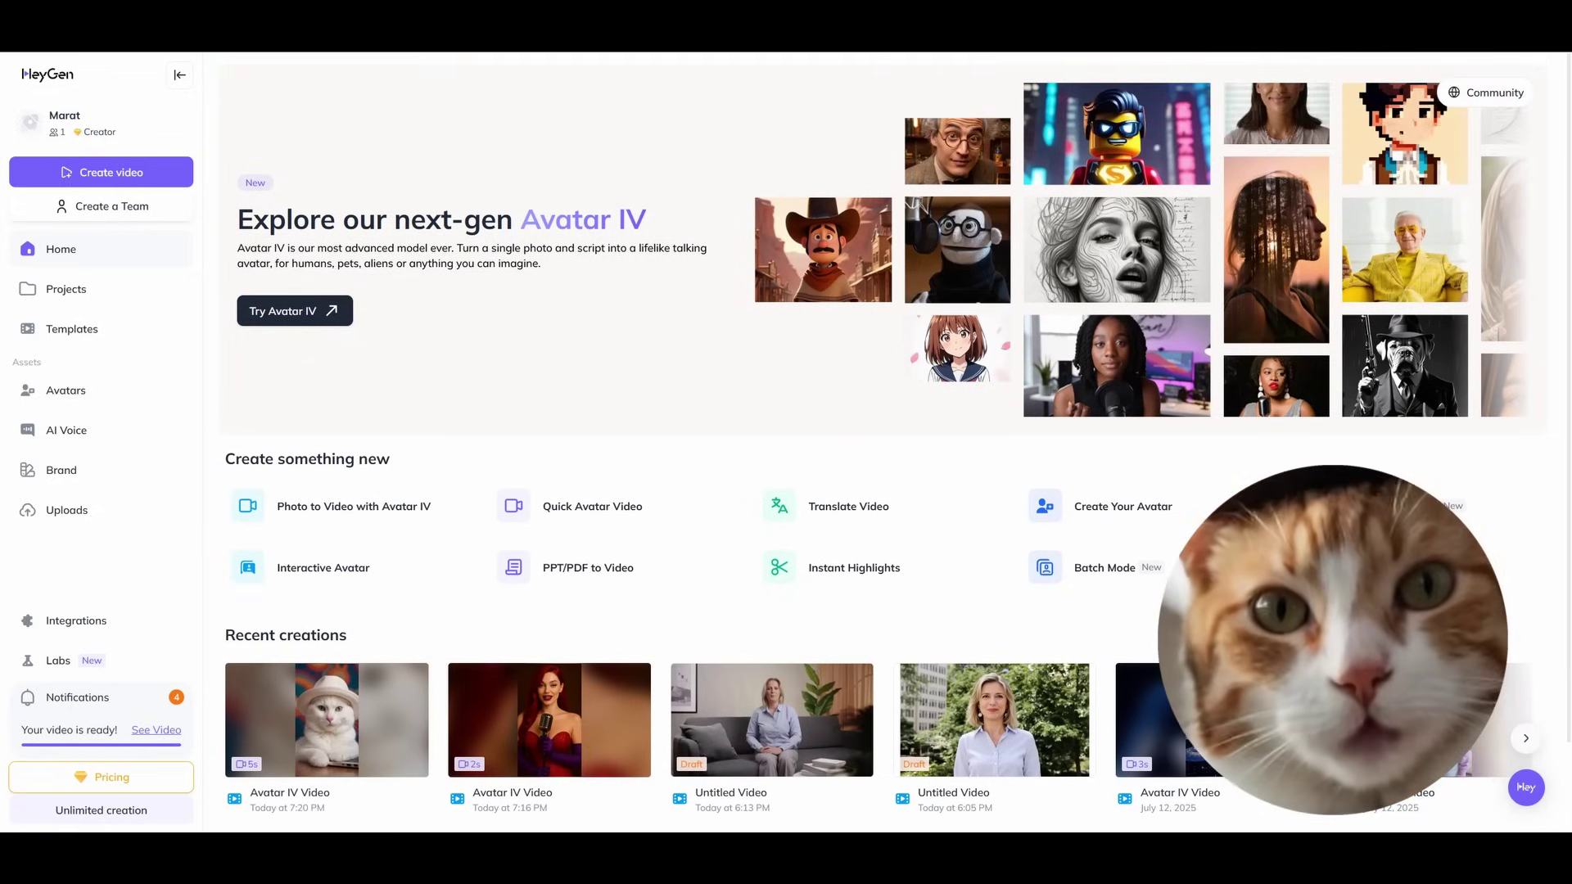
Step: Combine the green plush bunny doll with the first sample woman avatar and paste her presenting script
click(1384, 507)
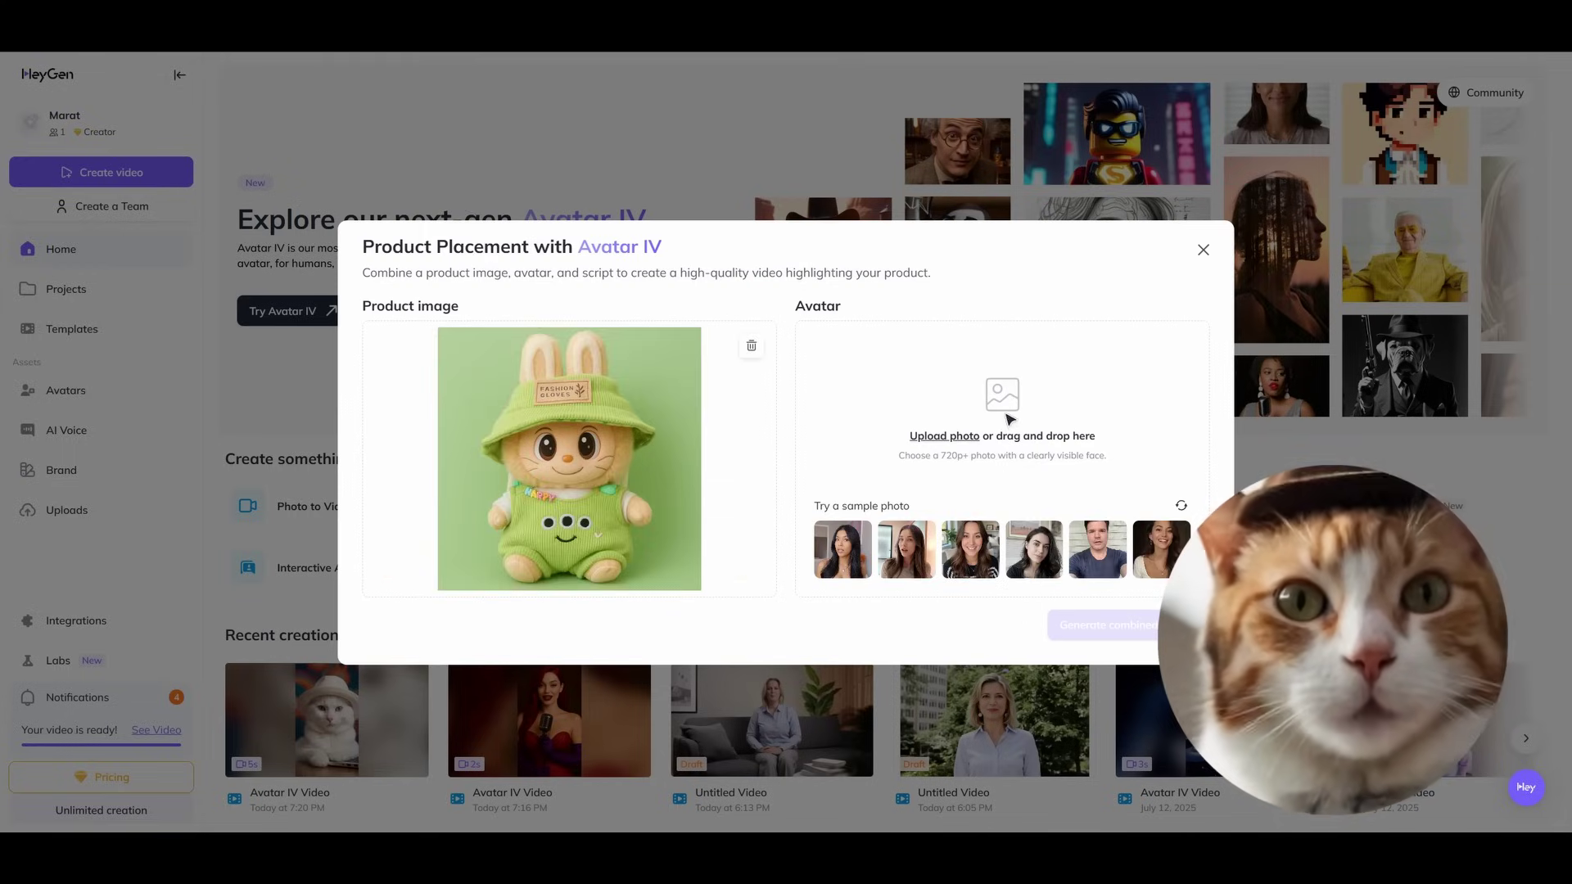
click(847, 551)
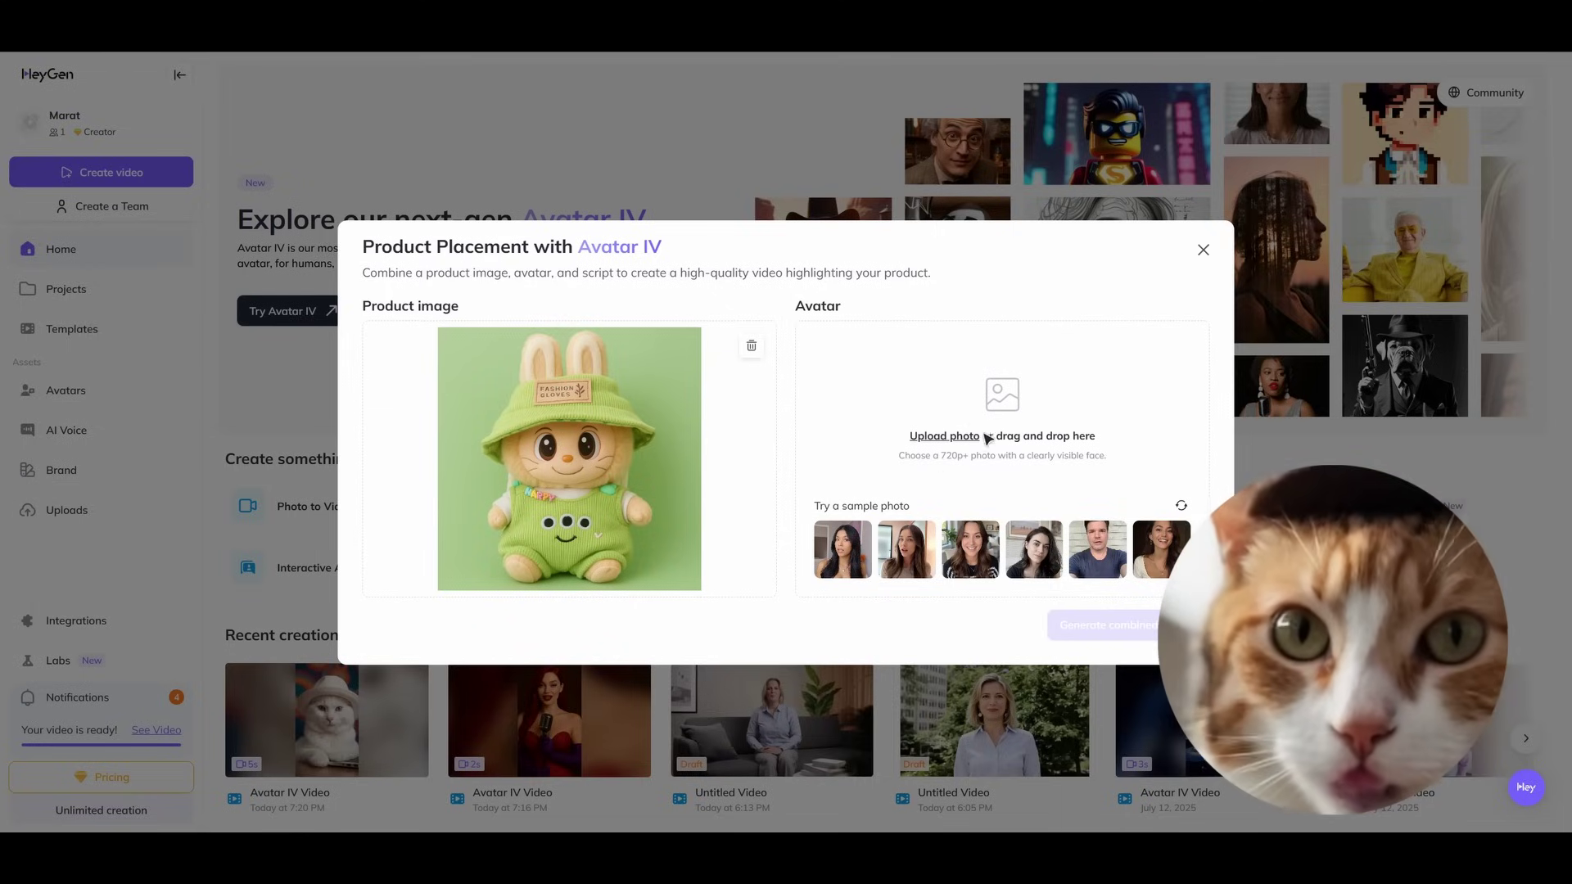
click(843, 550)
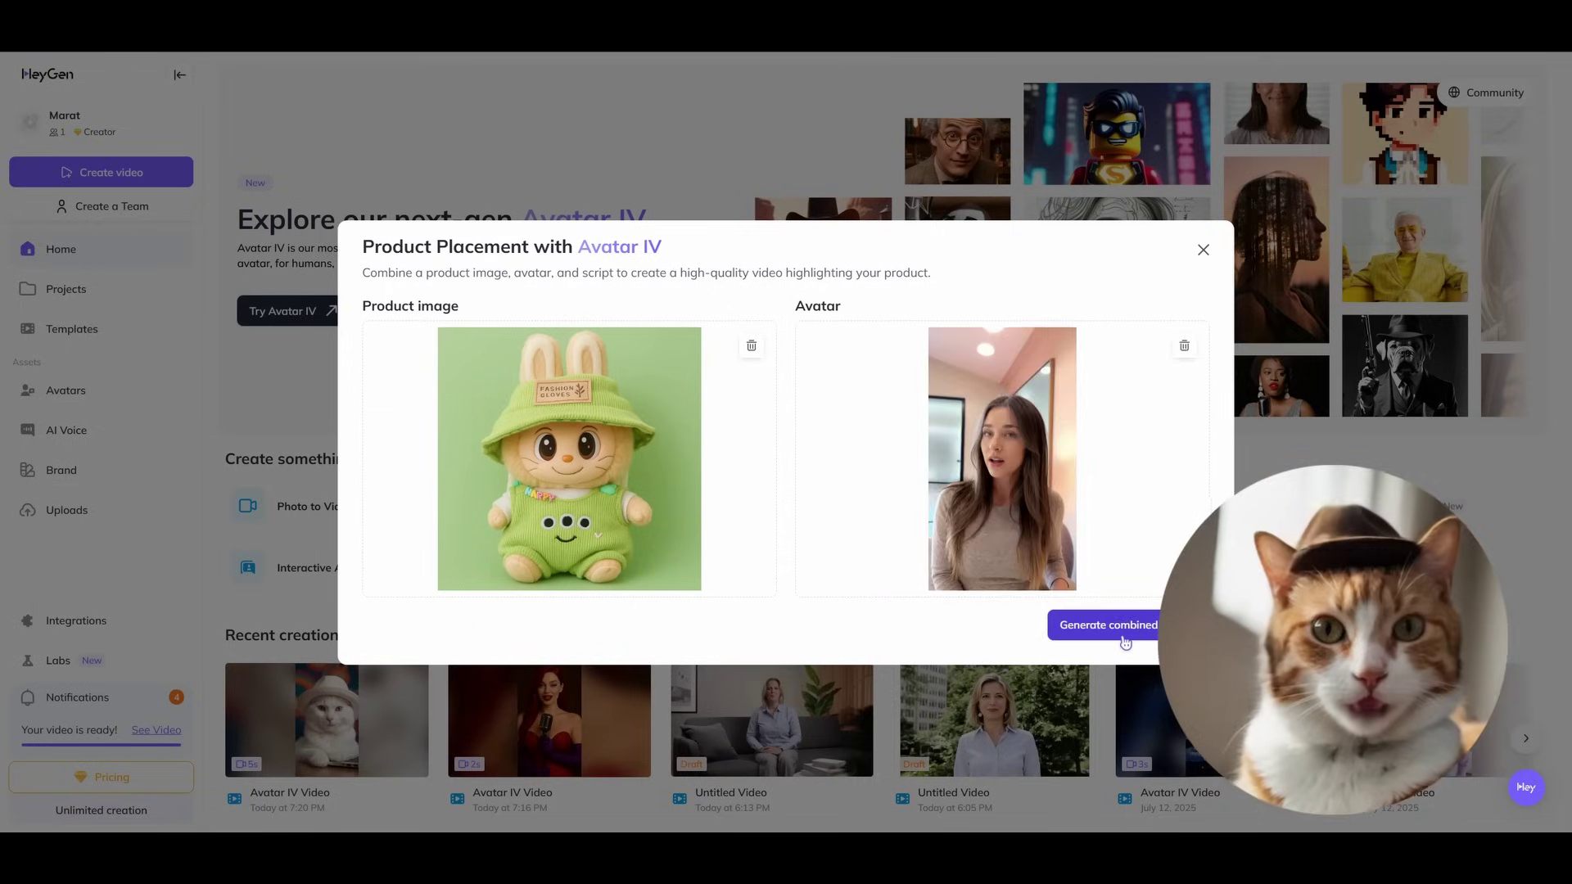
click(1124, 635)
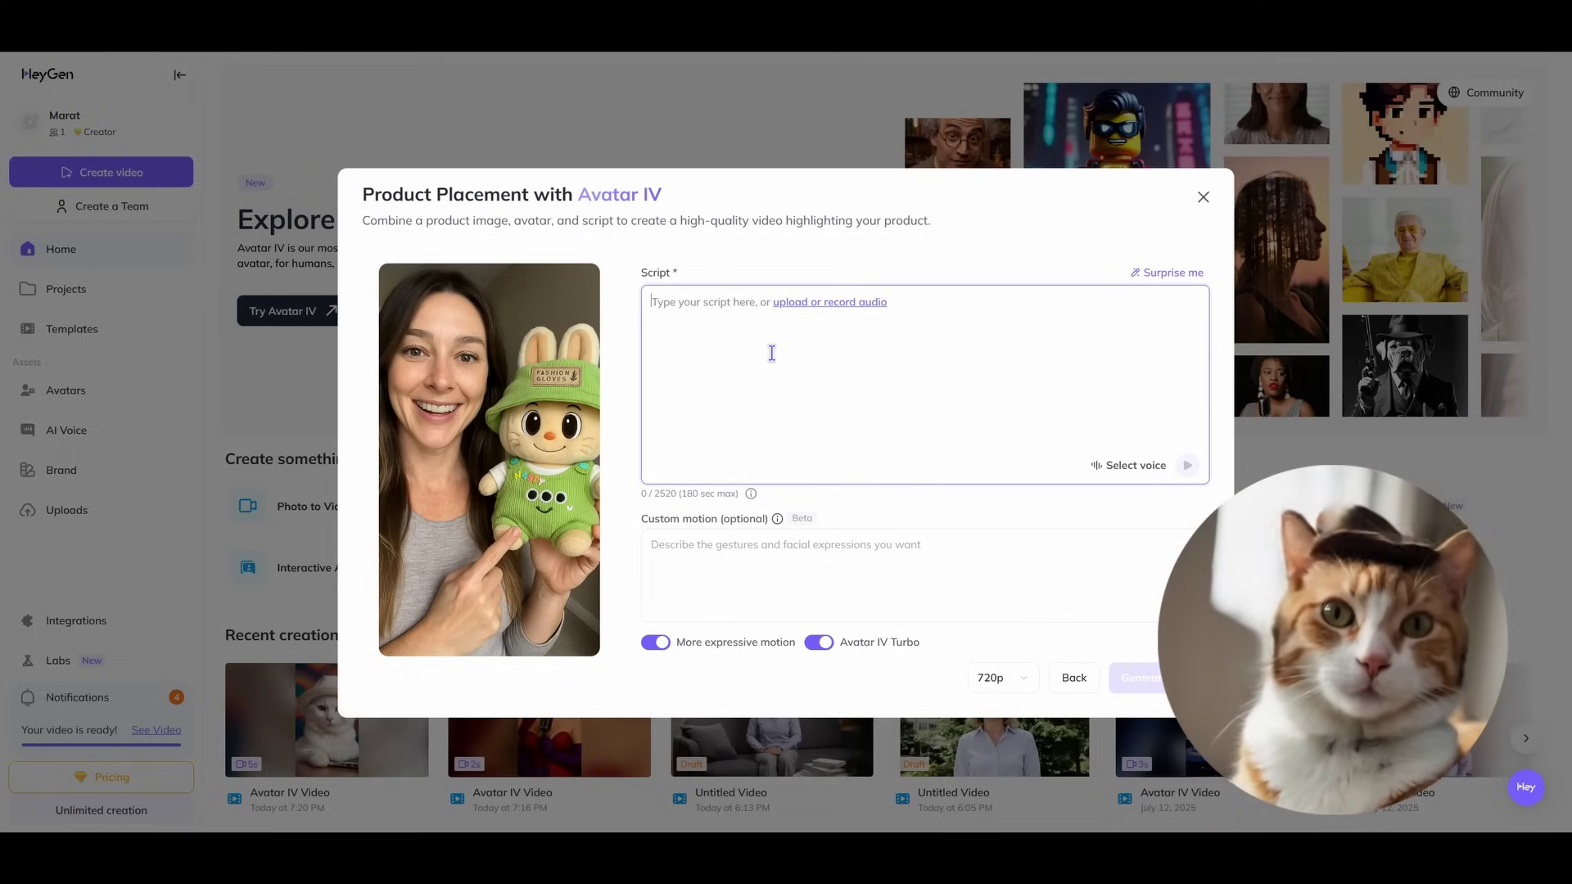
text(Just look at this cute little doll I bought from the store AllForGirls.com.)
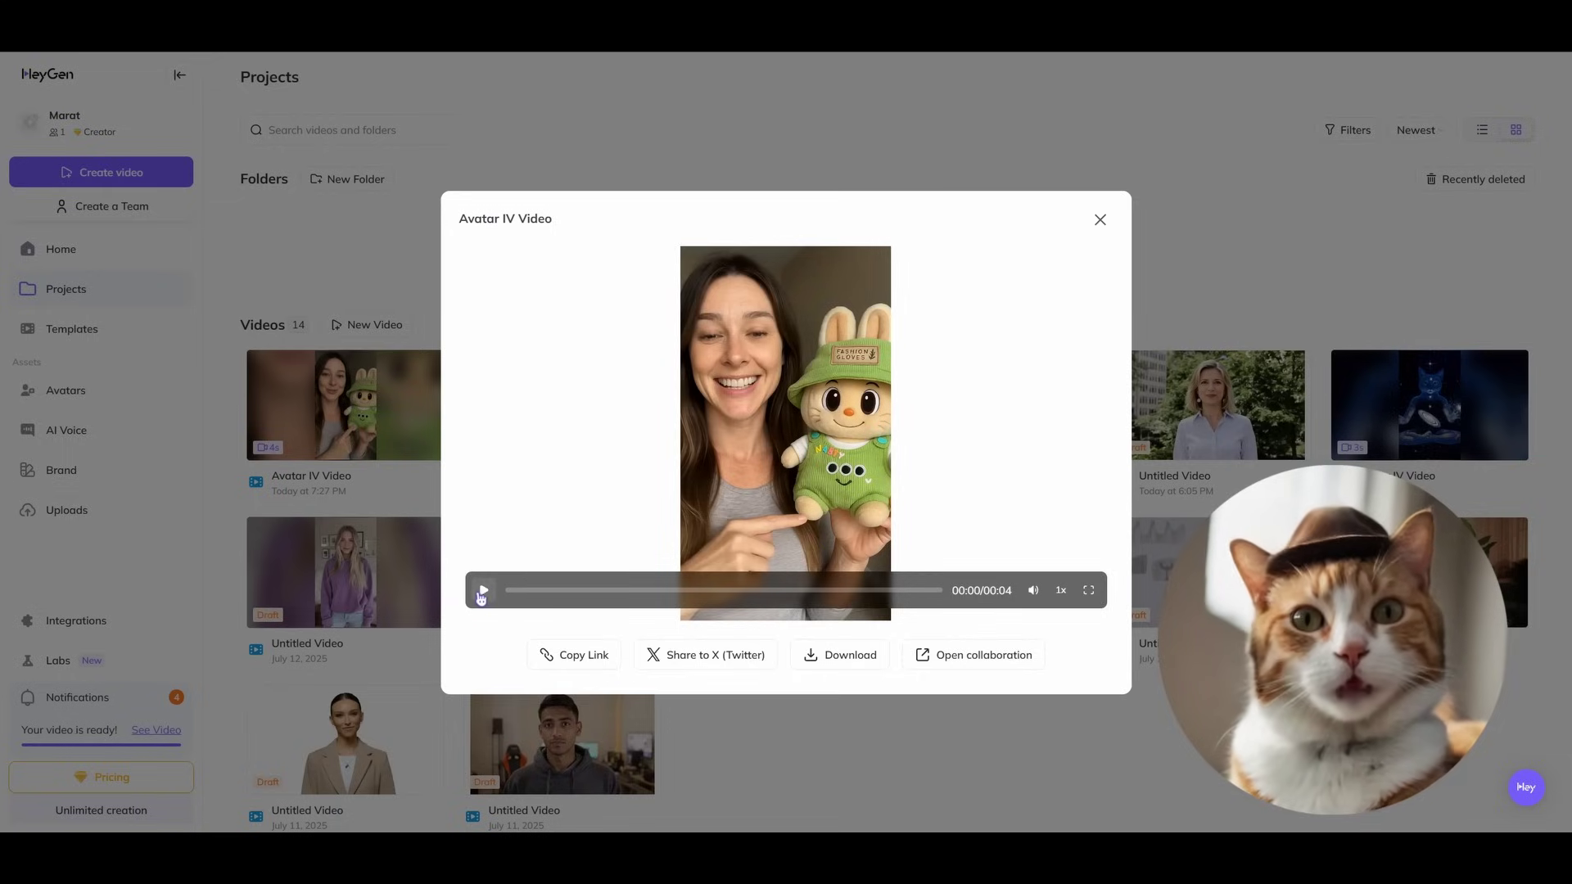
Step: Play the finished video of the woman presenting the plush bunny doll
click(481, 592)
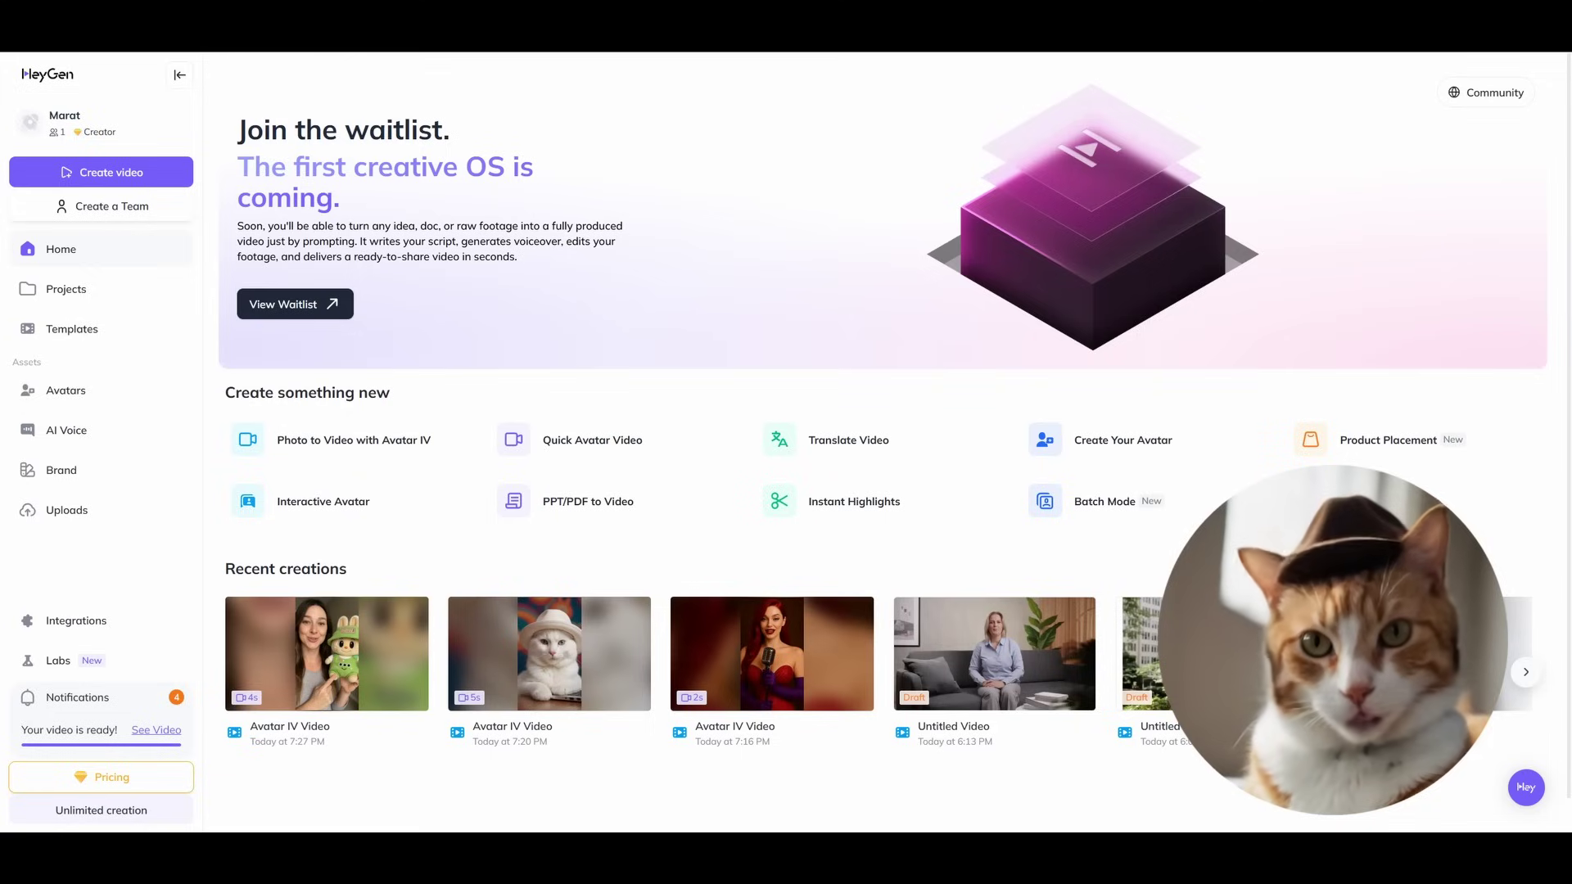
Step: Go through Projects to the Avatars library and browse the avatar gallery
click(117, 307)
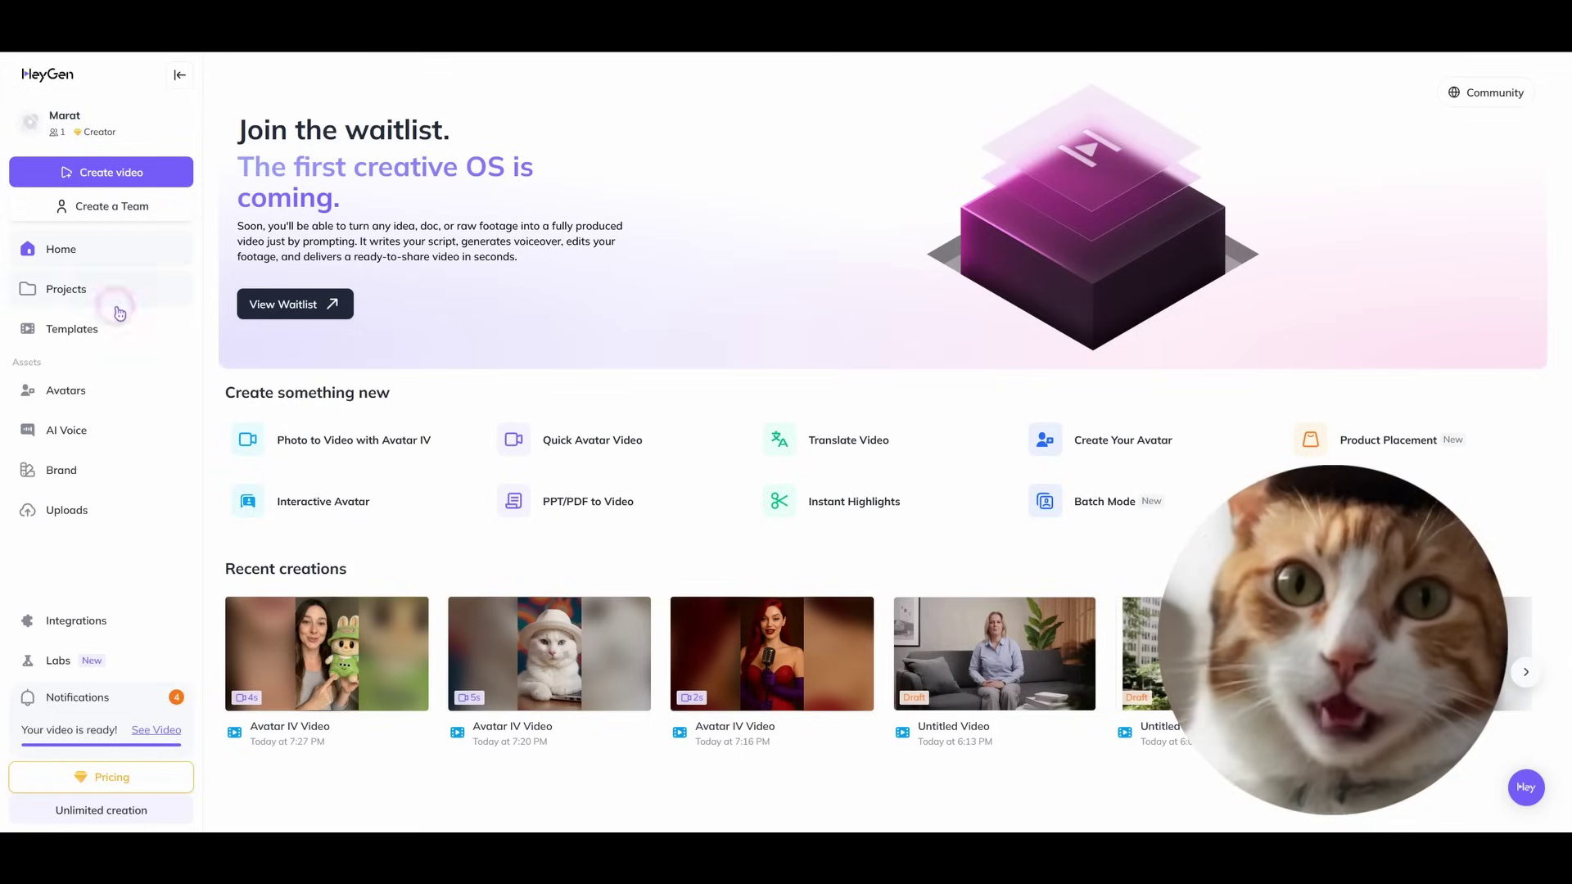
click(112, 396)
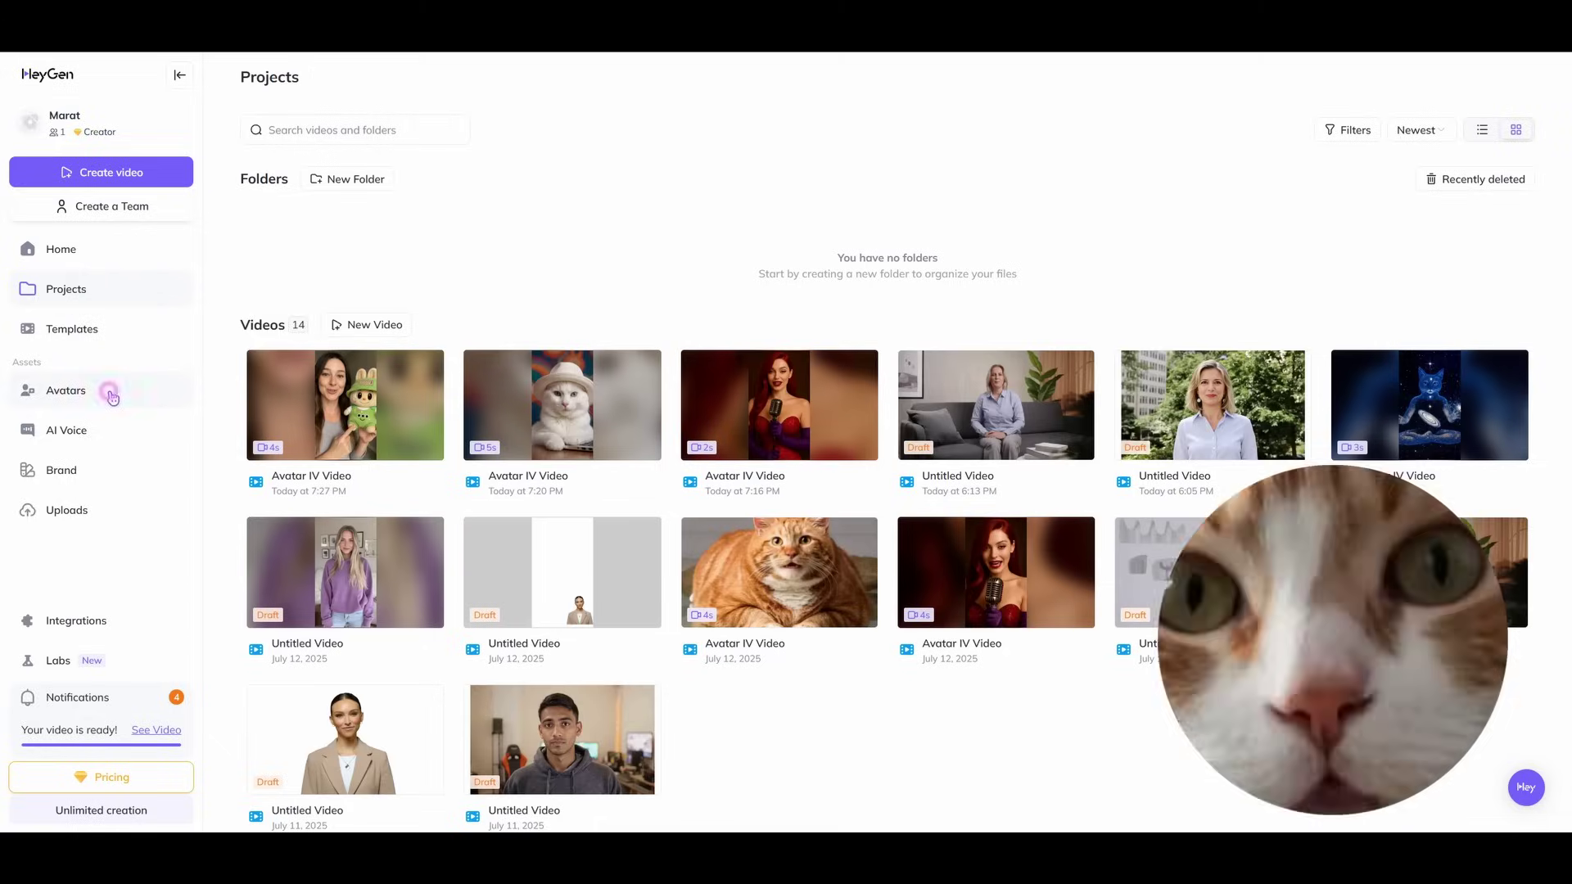
scroll(1493, 469, down, 1)
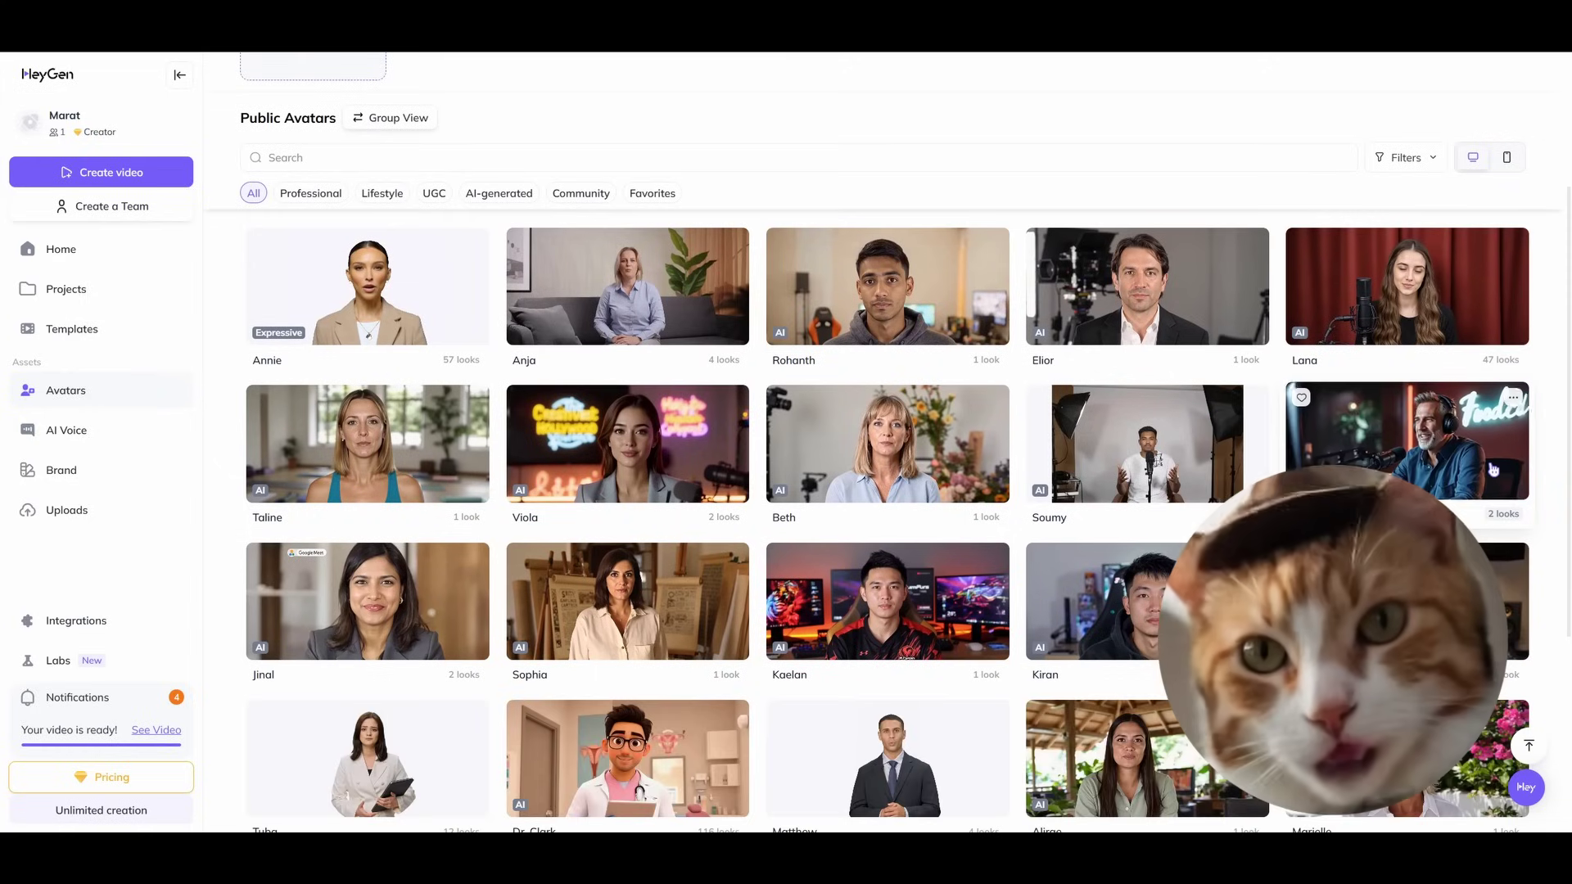
scroll(1493, 469, down, 2)
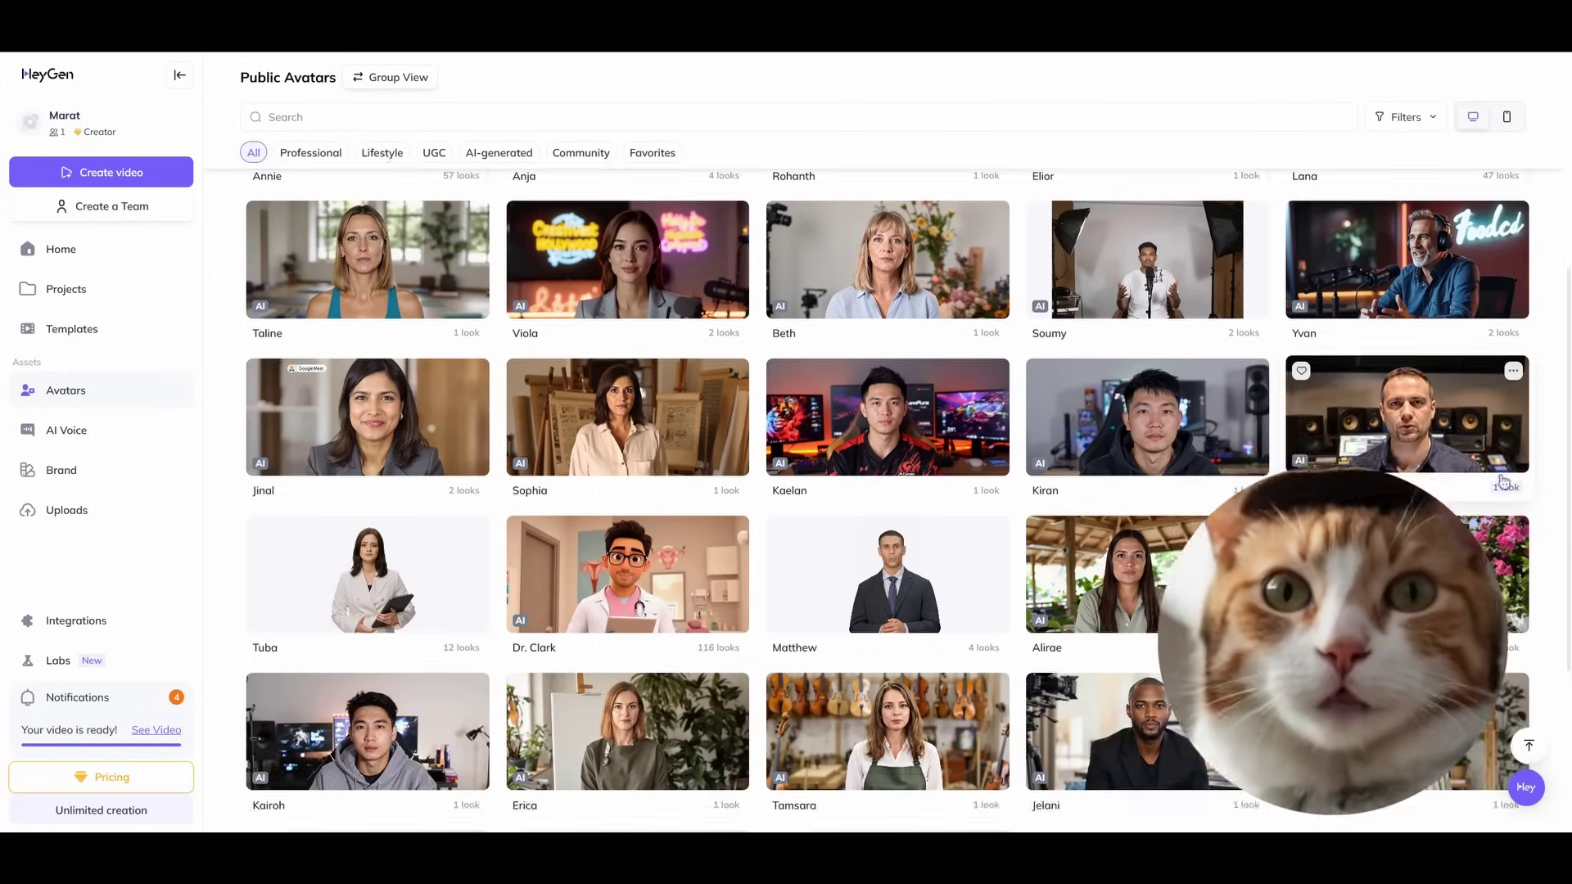
scroll(1503, 482, down, 3)
scroll(1492, 514, up, 7)
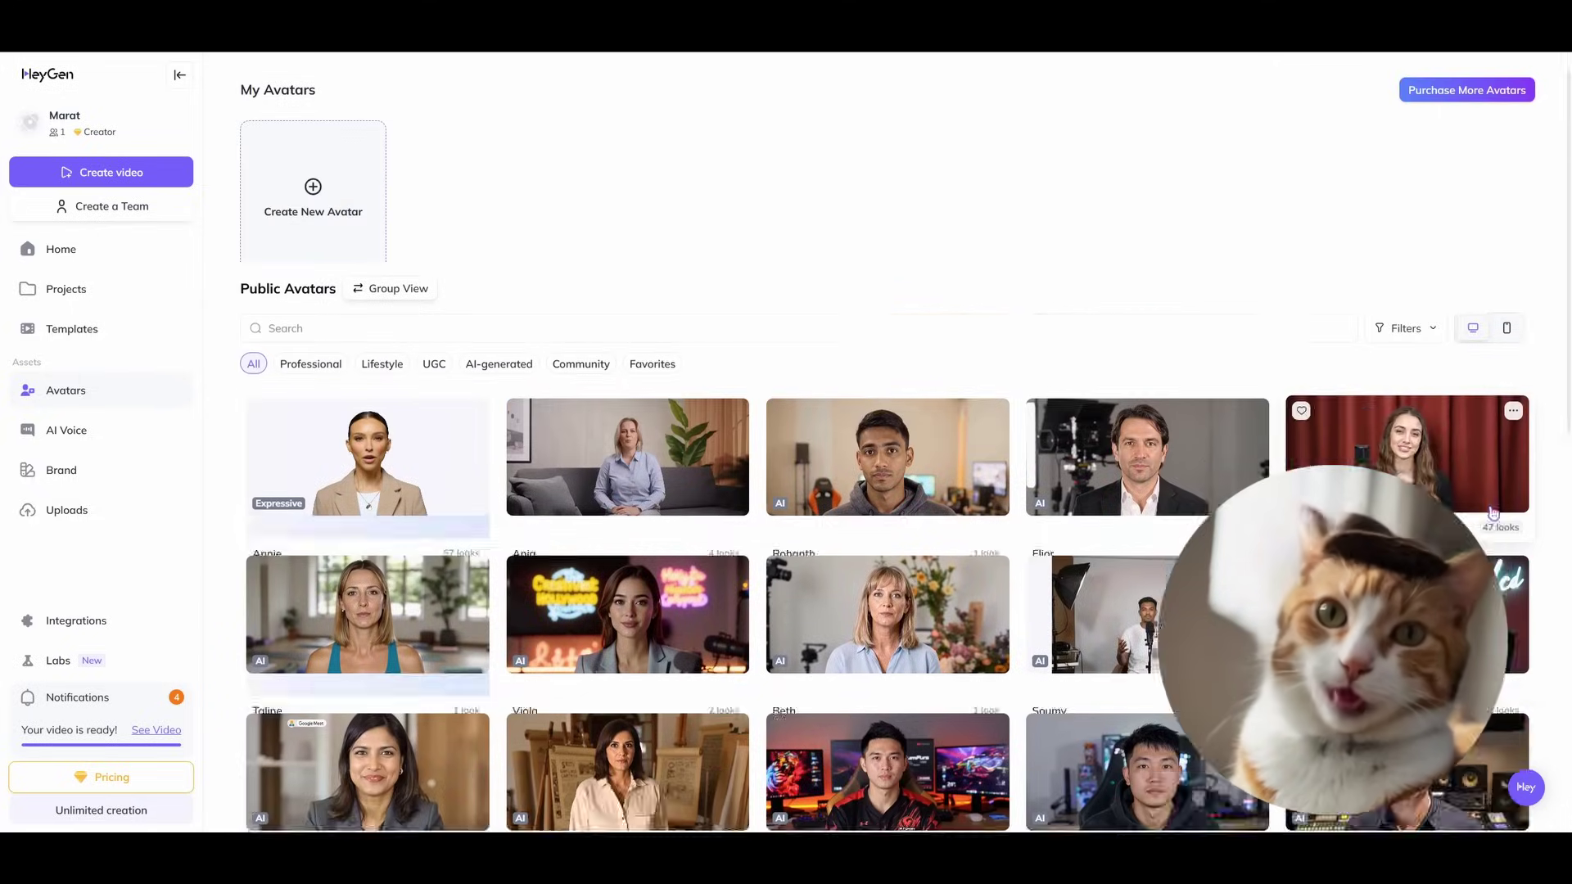
Step: Switch the avatar gallery to portrait cards, then back to wide landscape cards
click(1506, 328)
scroll(1465, 196, up, 1)
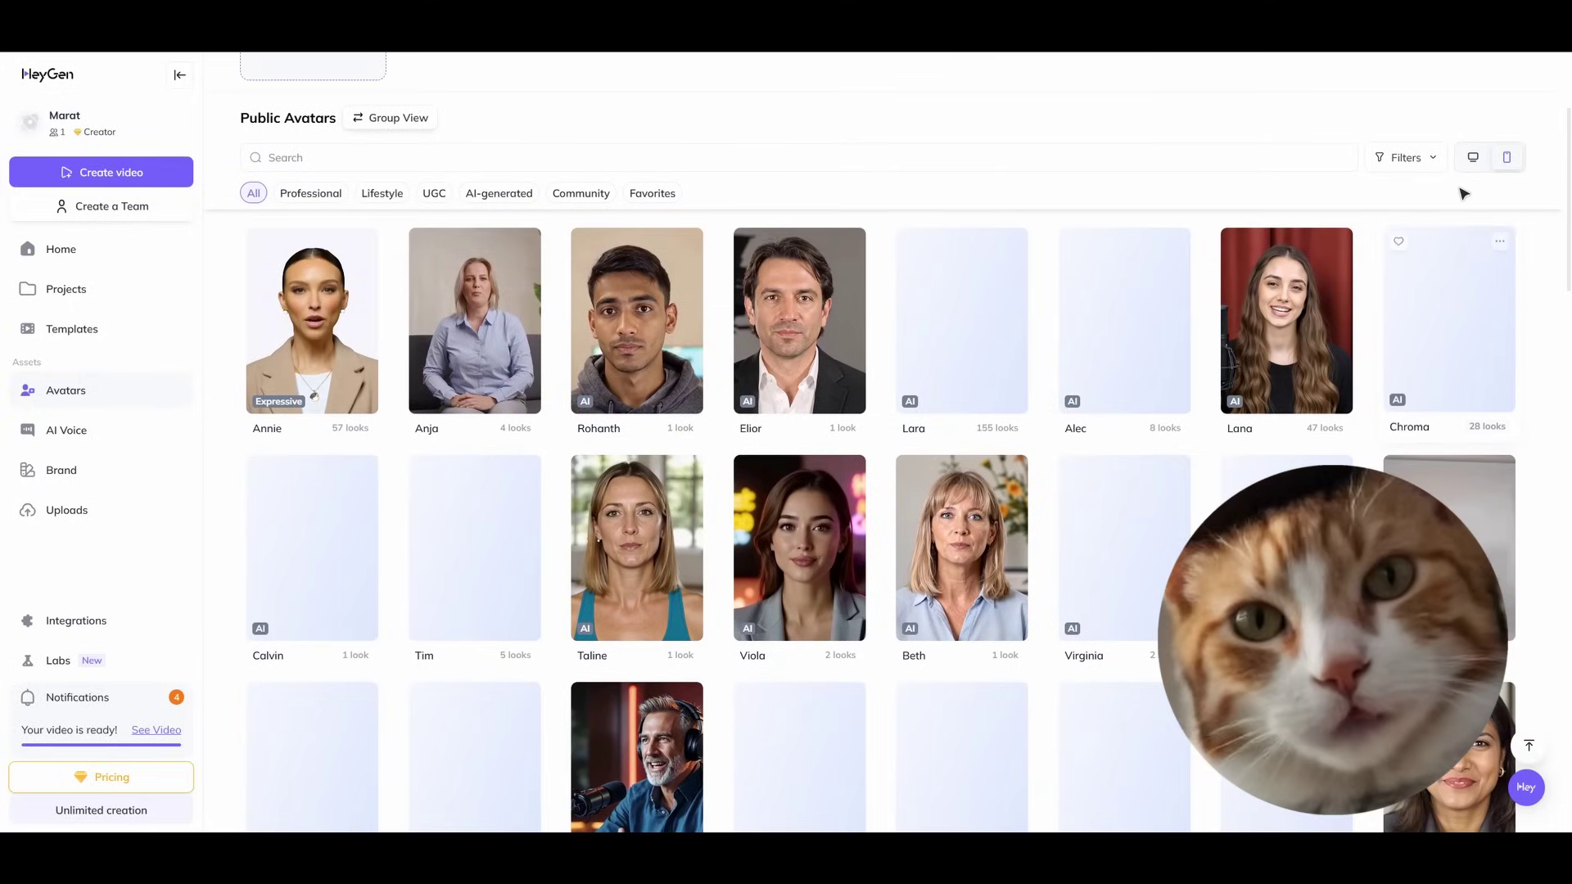
click(1473, 157)
scroll(737, 491, down, 2)
scroll(458, 524, up, 4)
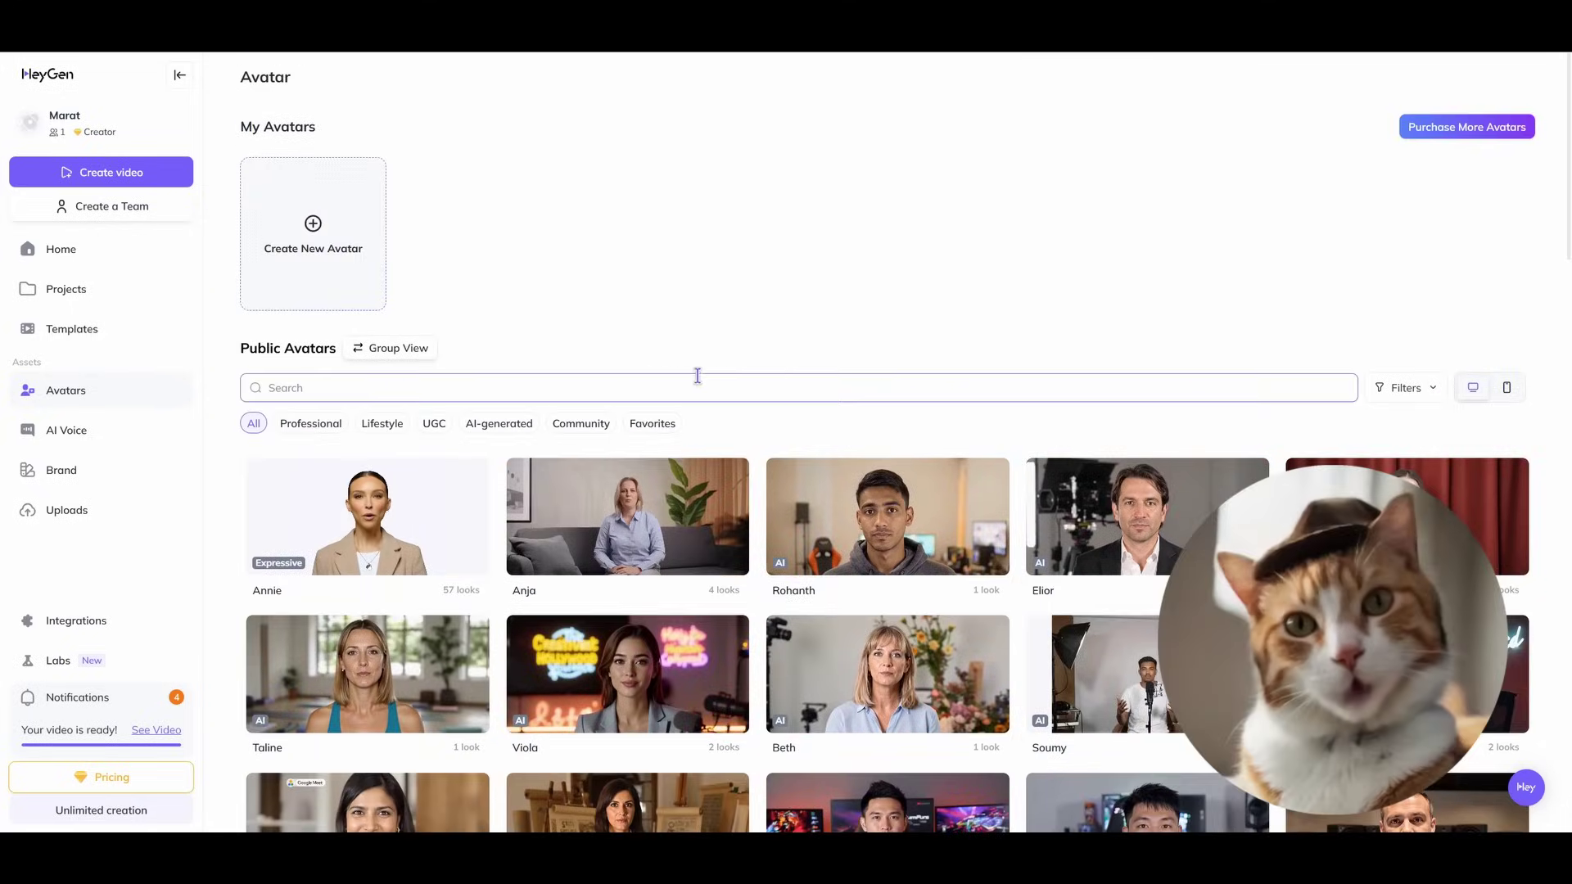
Step: Look at the Create New Avatar options, dismiss them, and continue browsing the grid
click(312, 234)
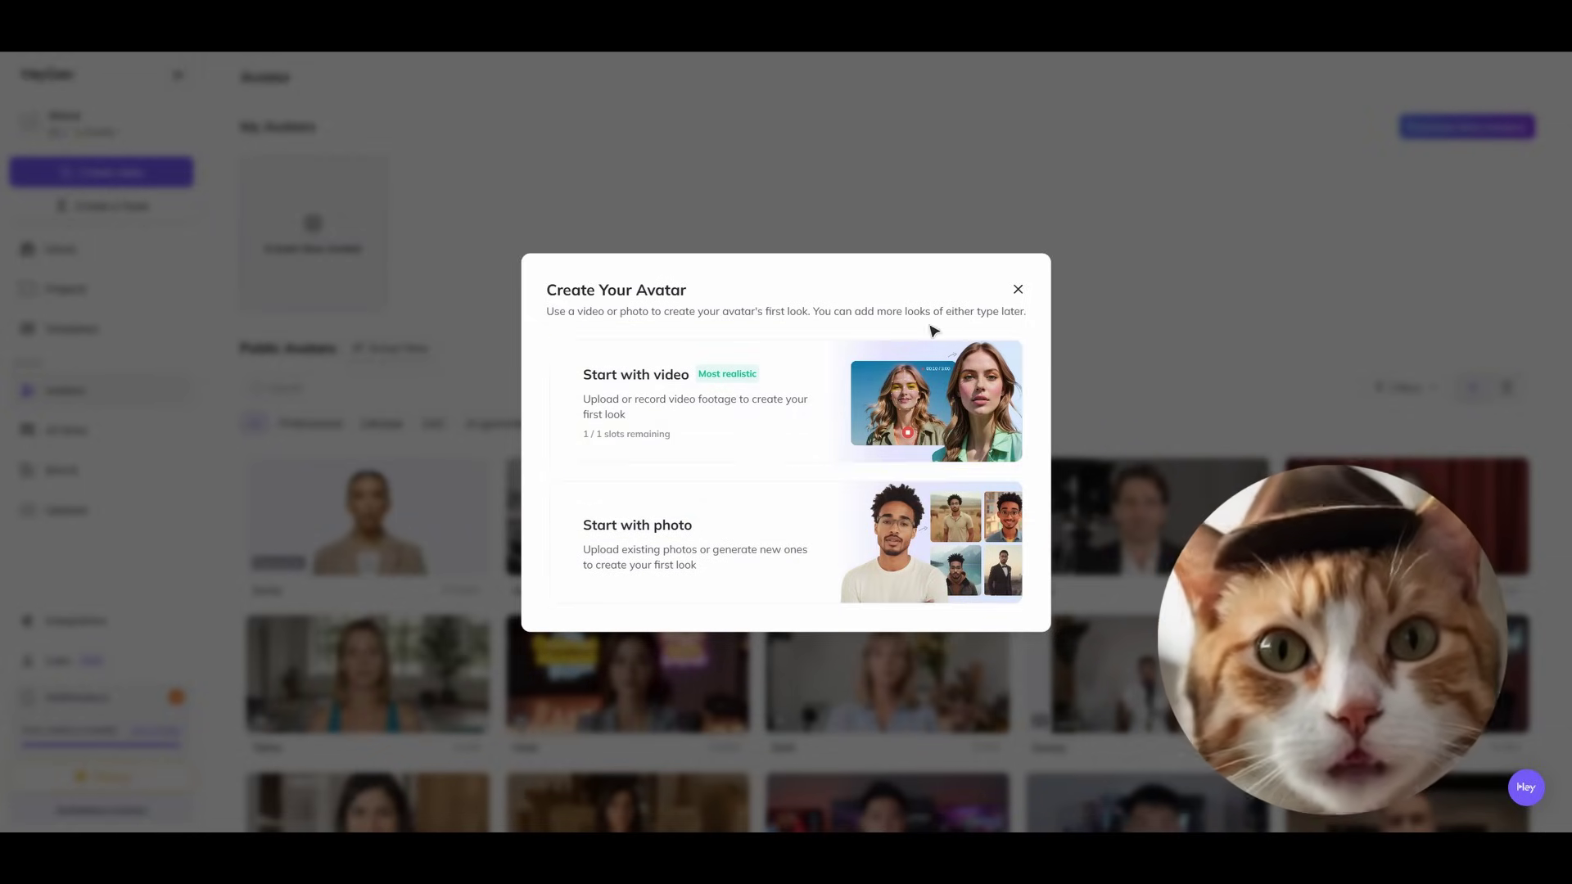
click(1018, 290)
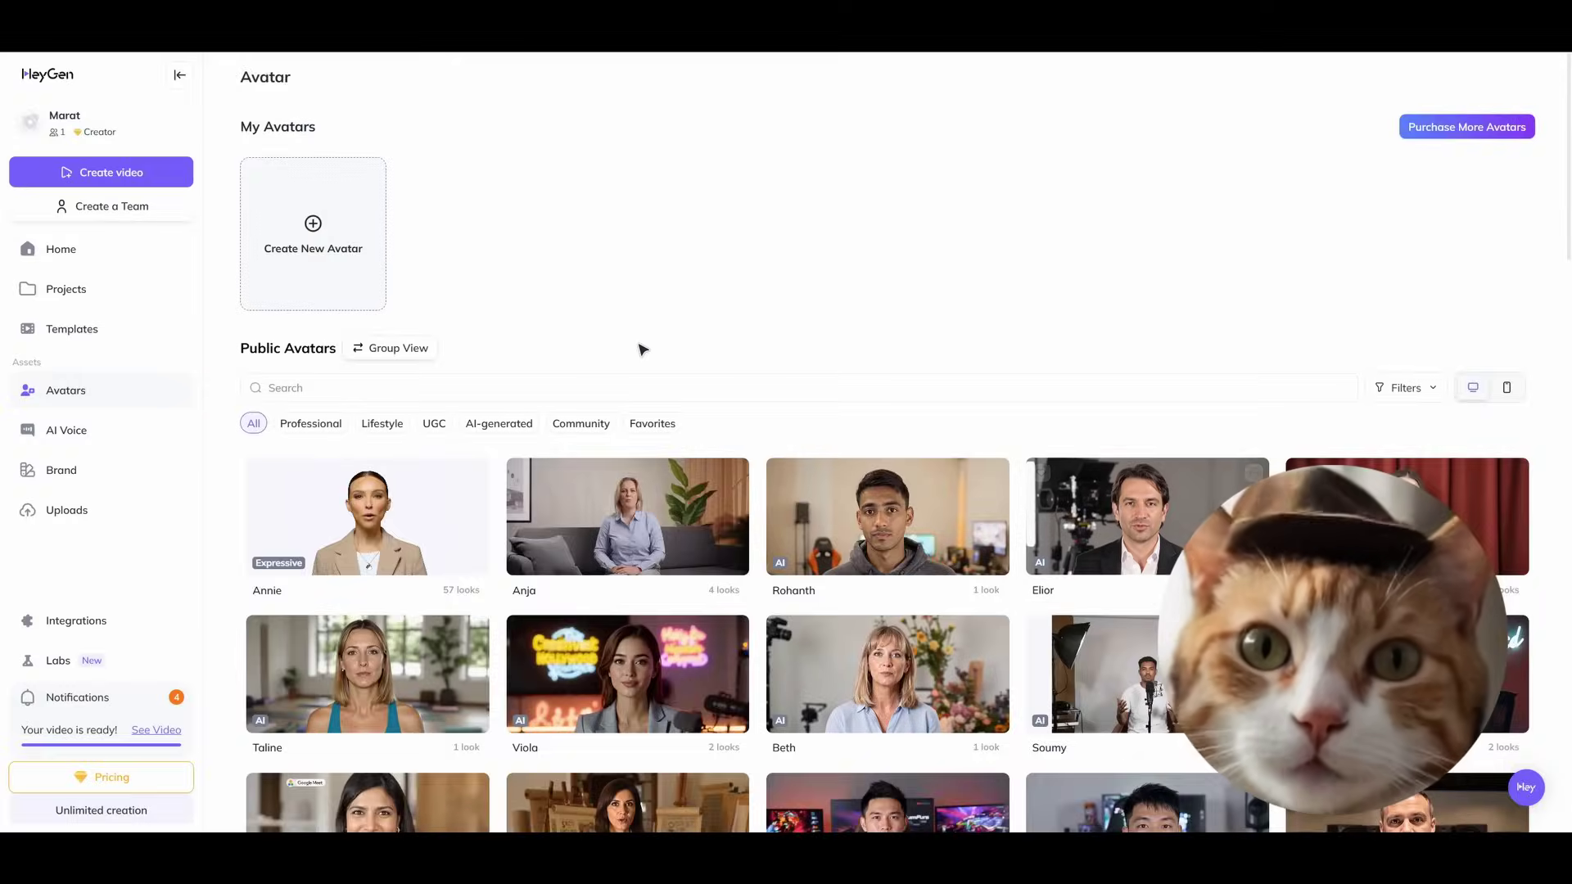
scroll(942, 450, down, 3)
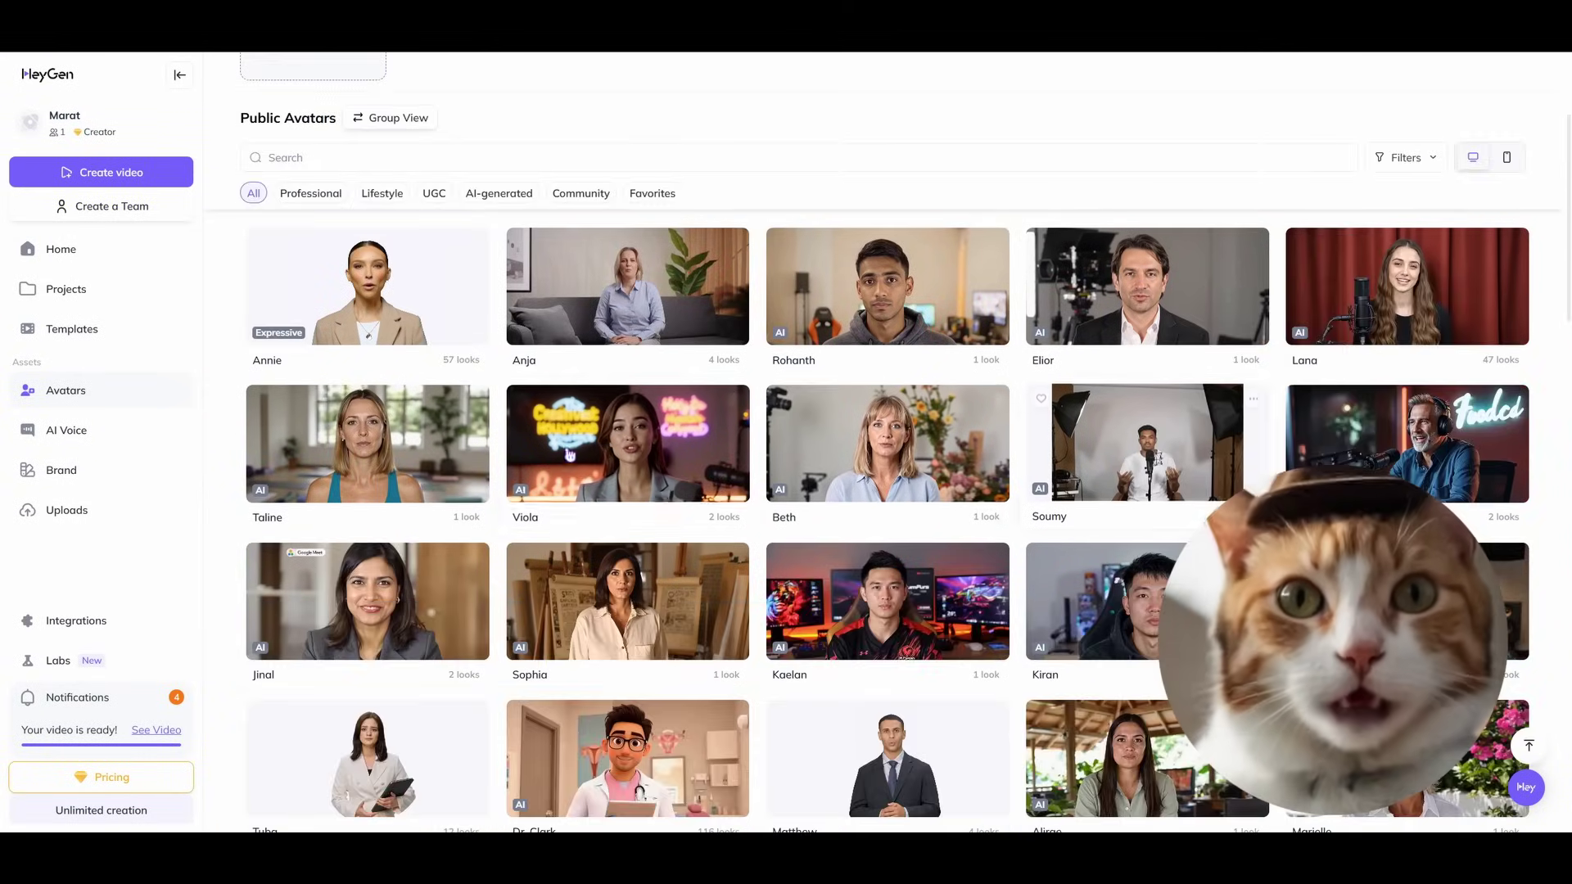
click(645, 445)
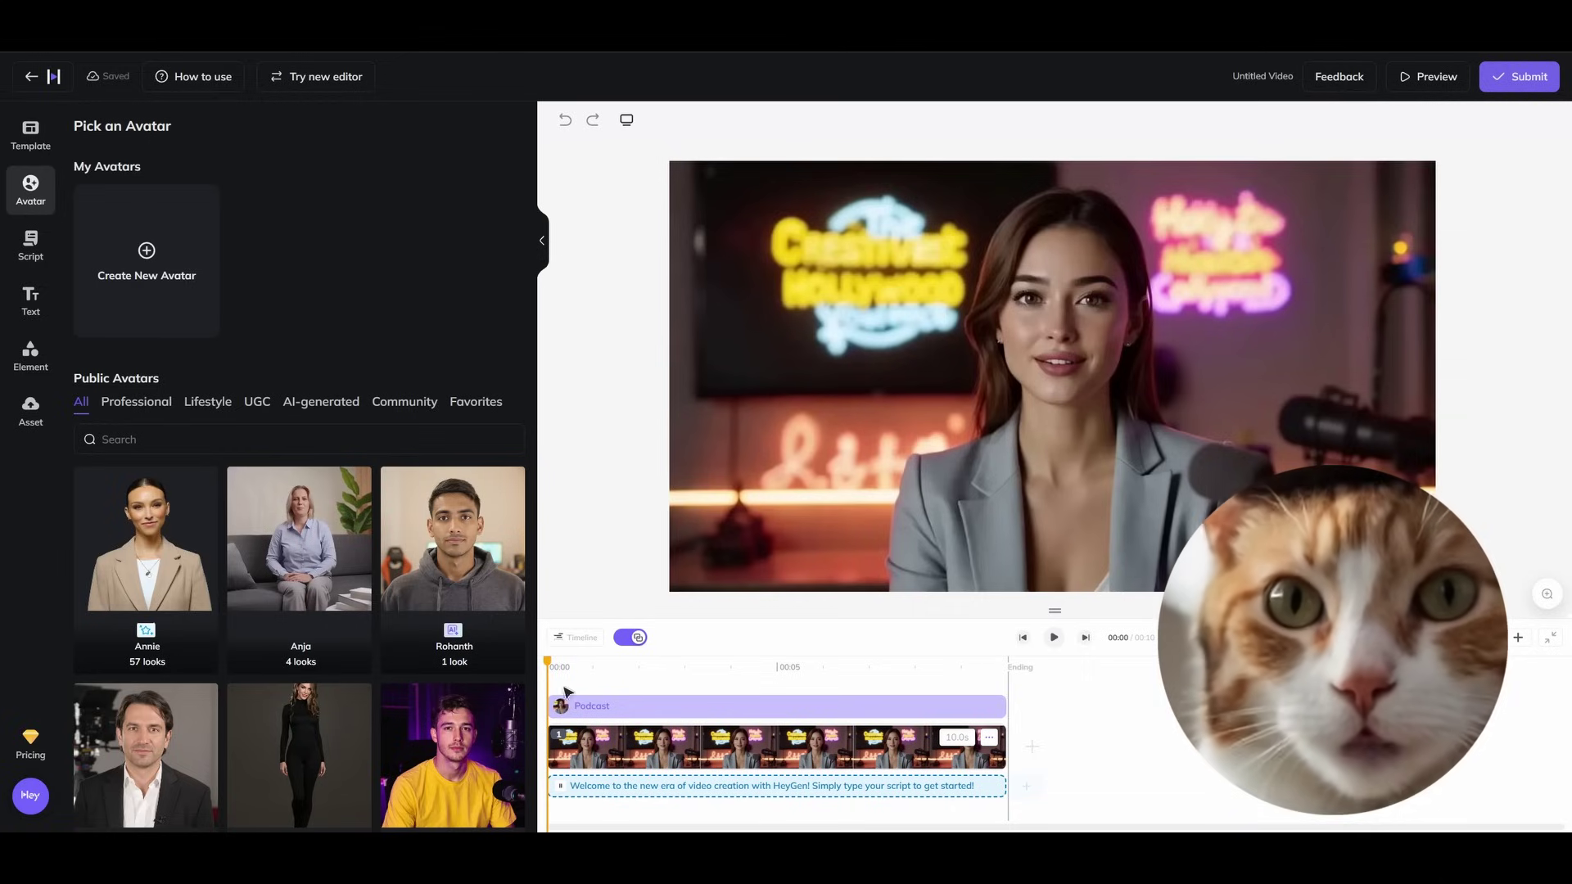
click(621, 706)
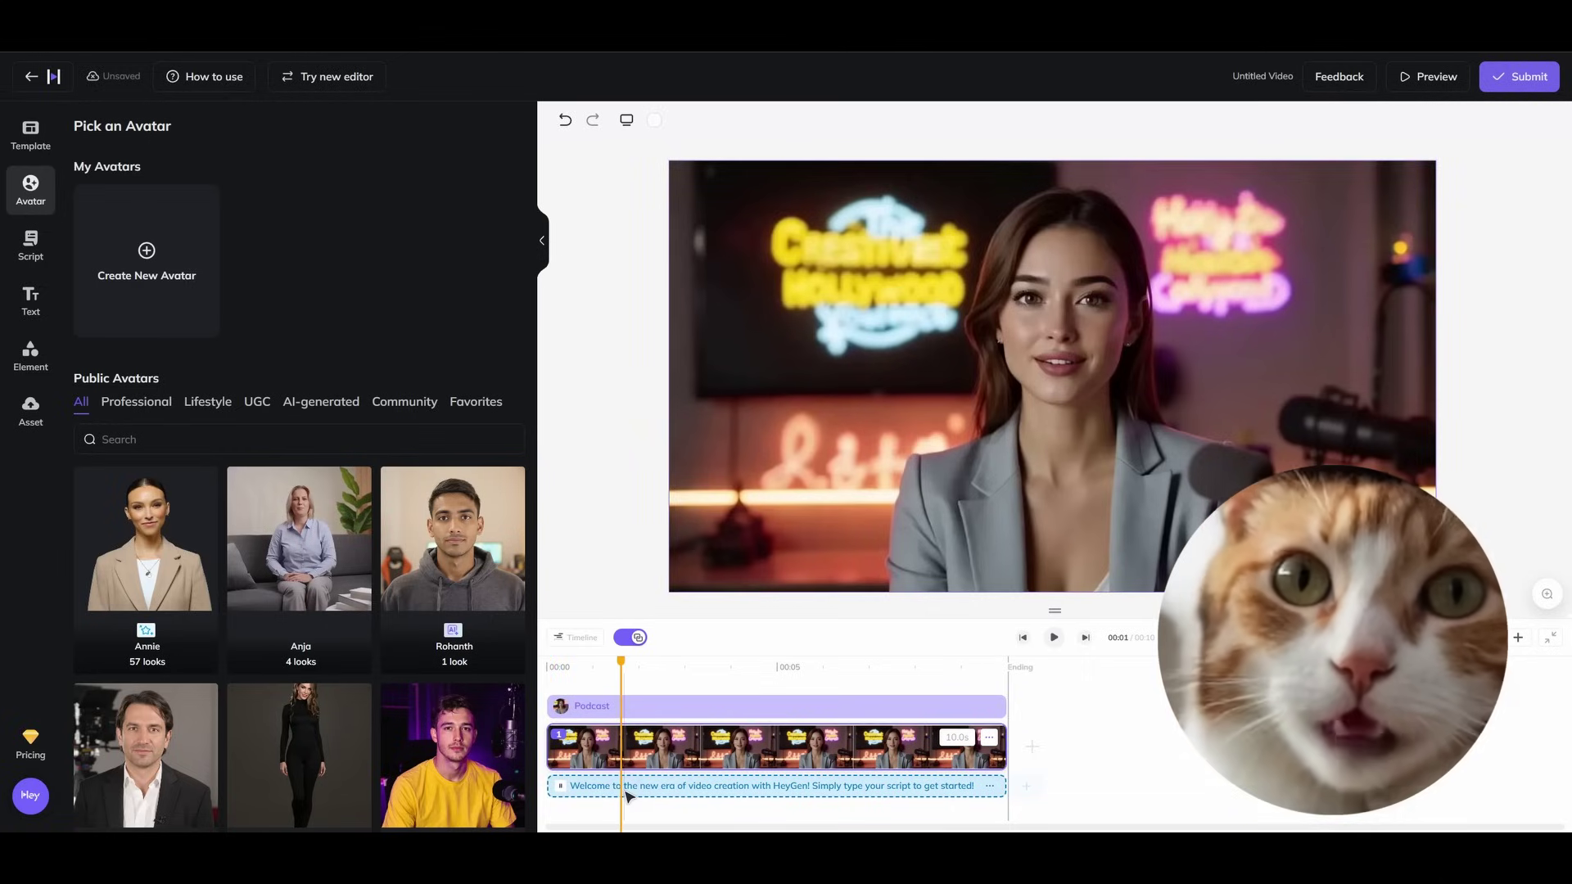
click(714, 707)
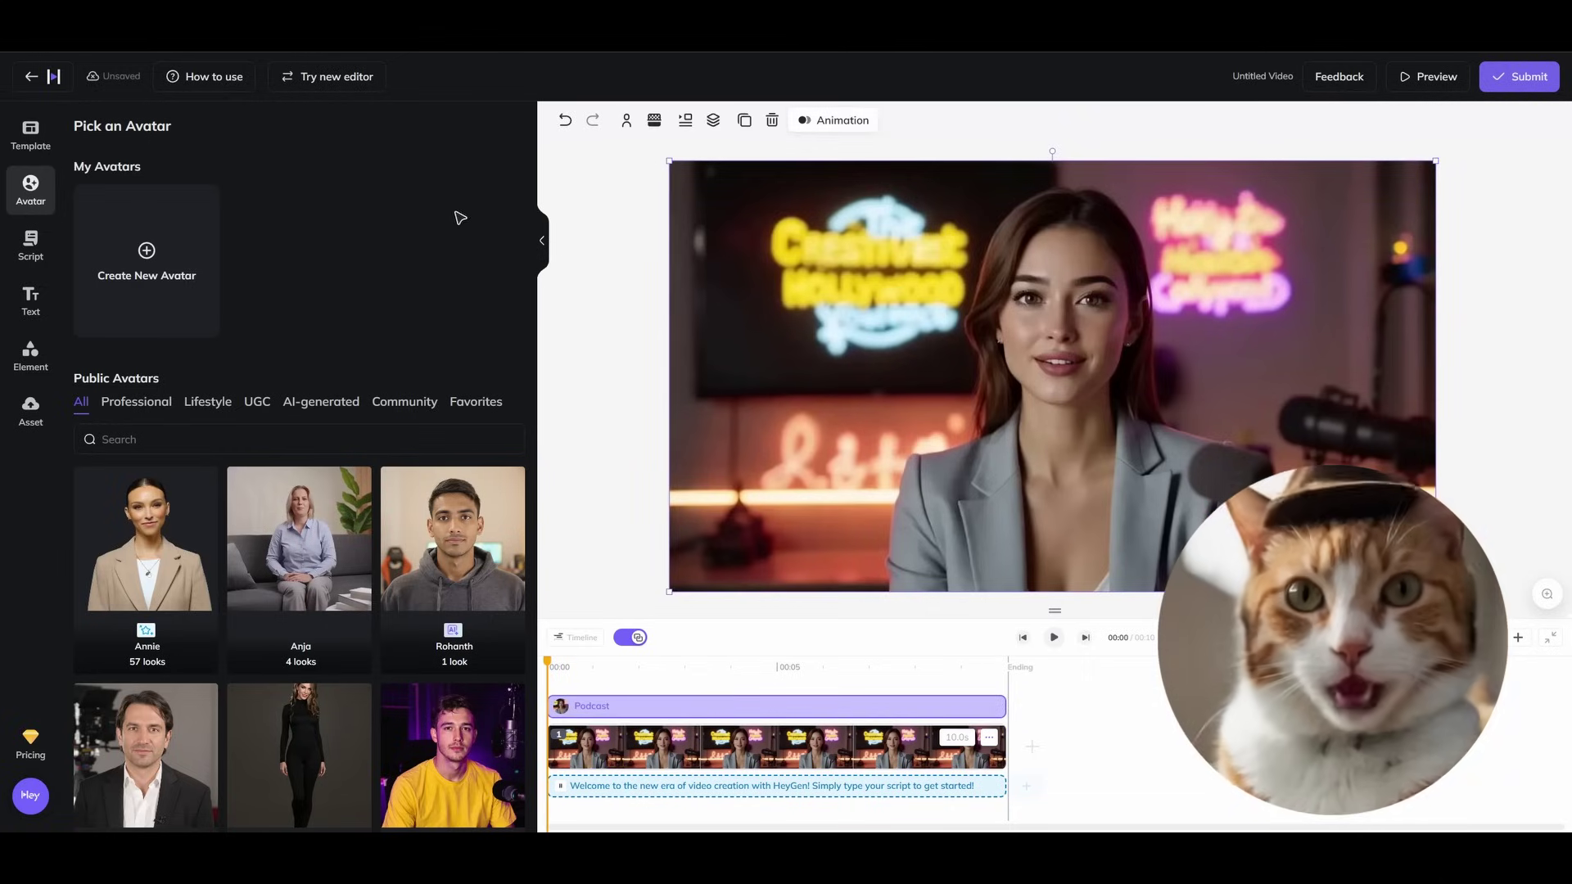
click(755, 791)
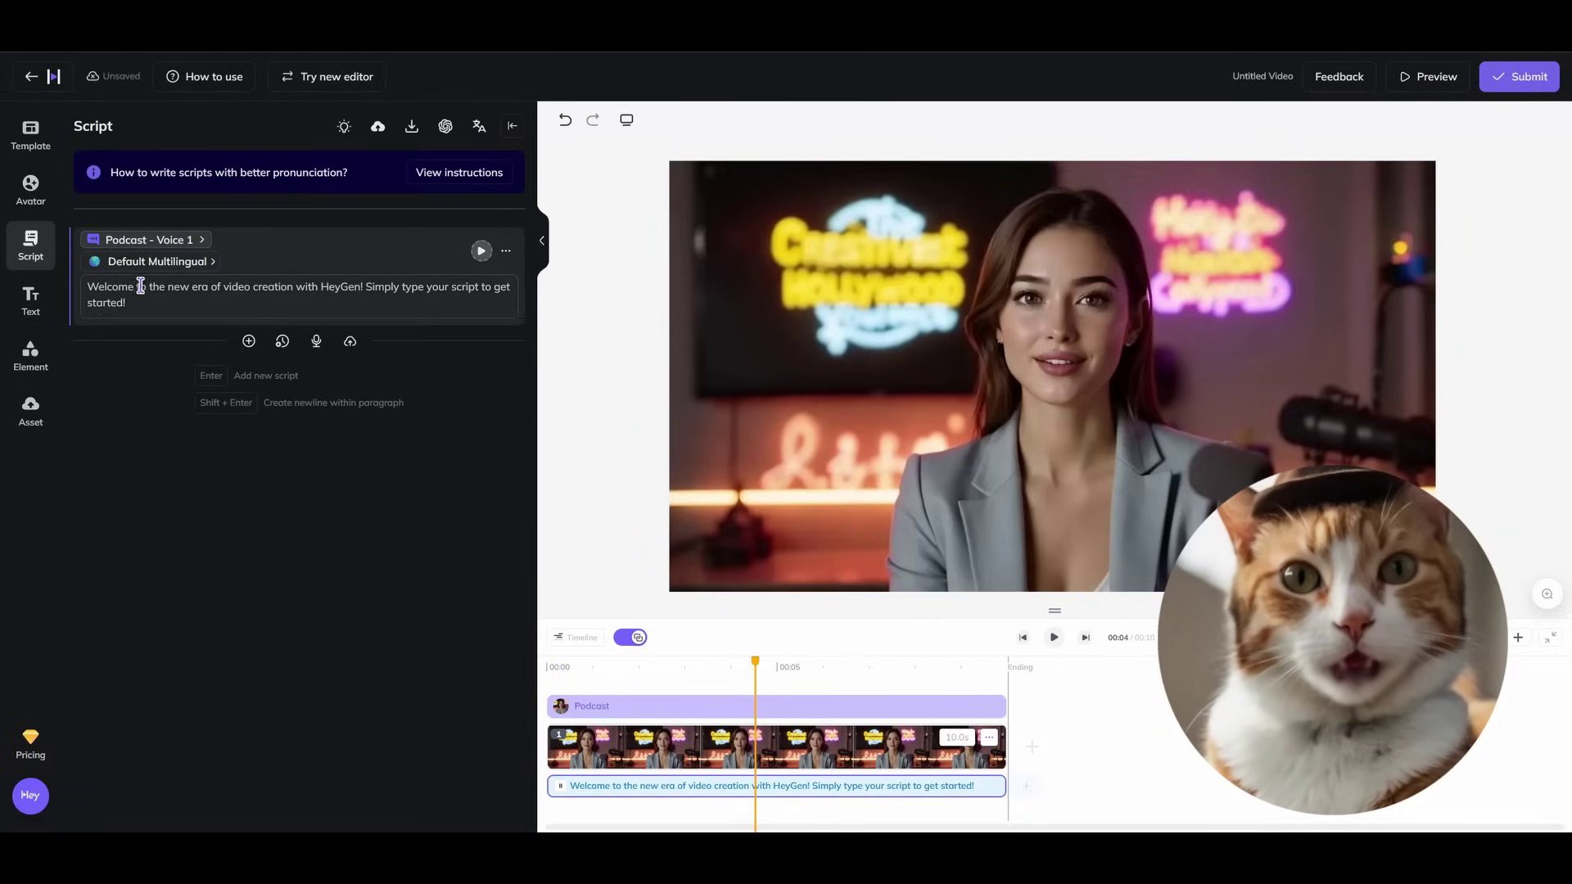
triple_click(141, 281)
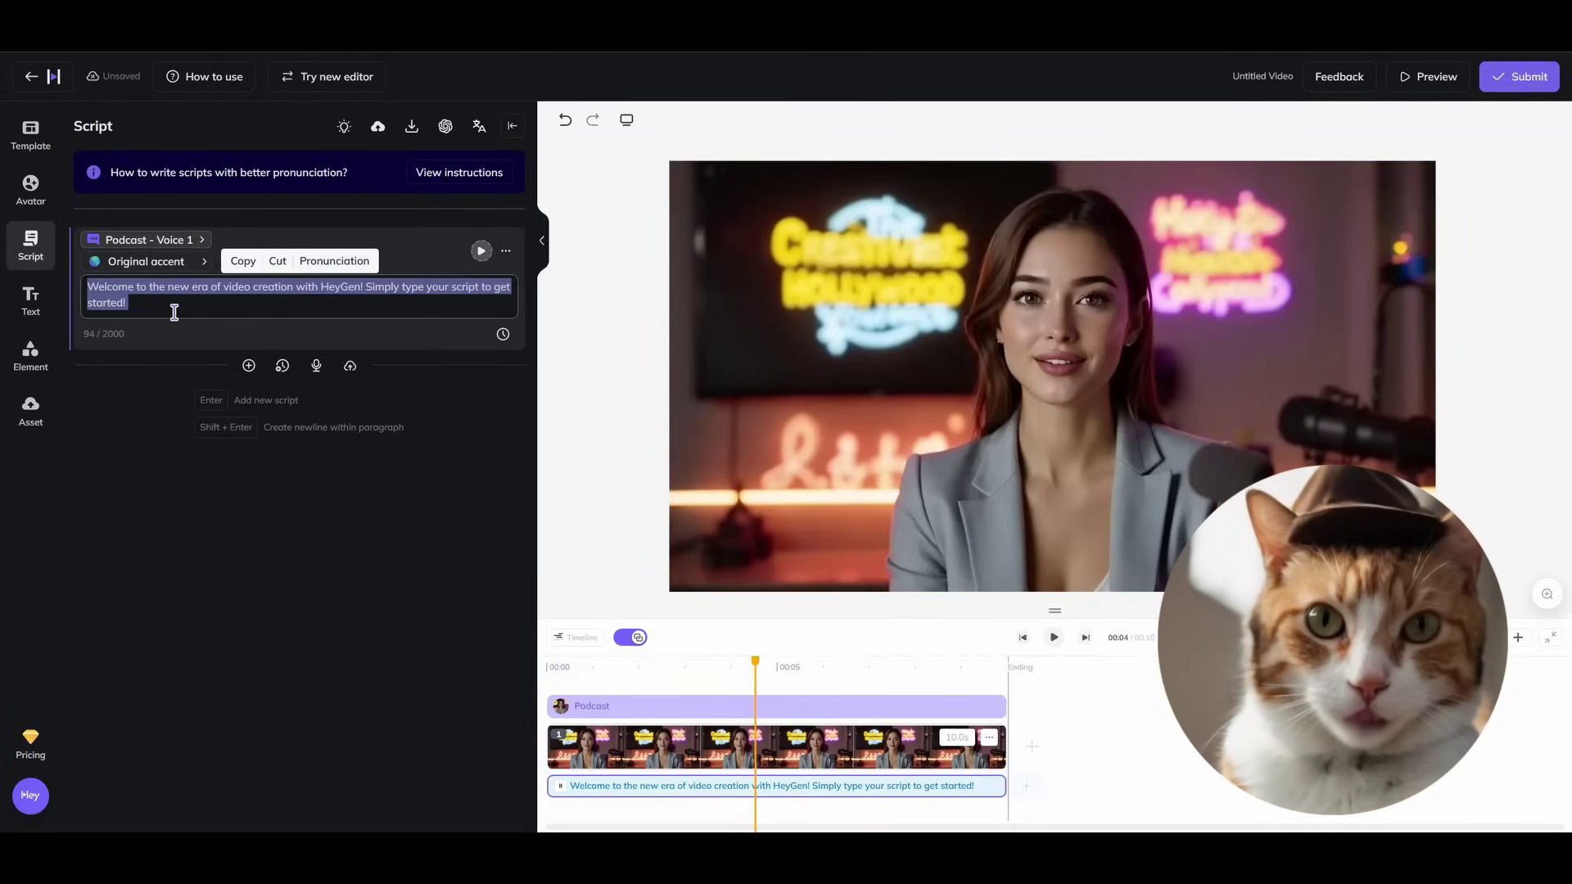
click(140, 390)
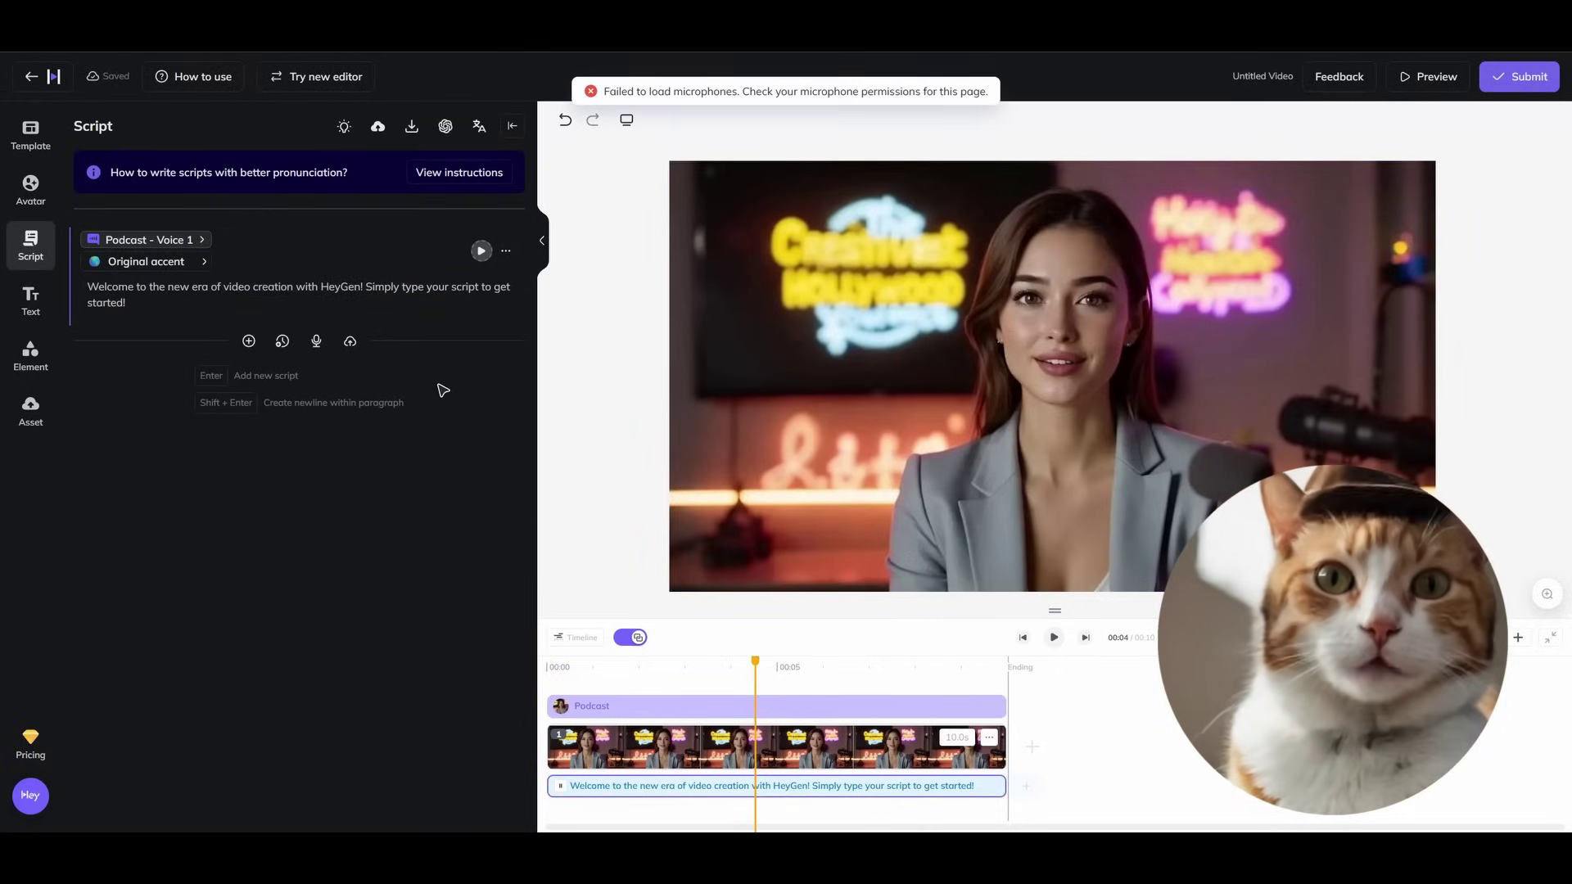
click(317, 341)
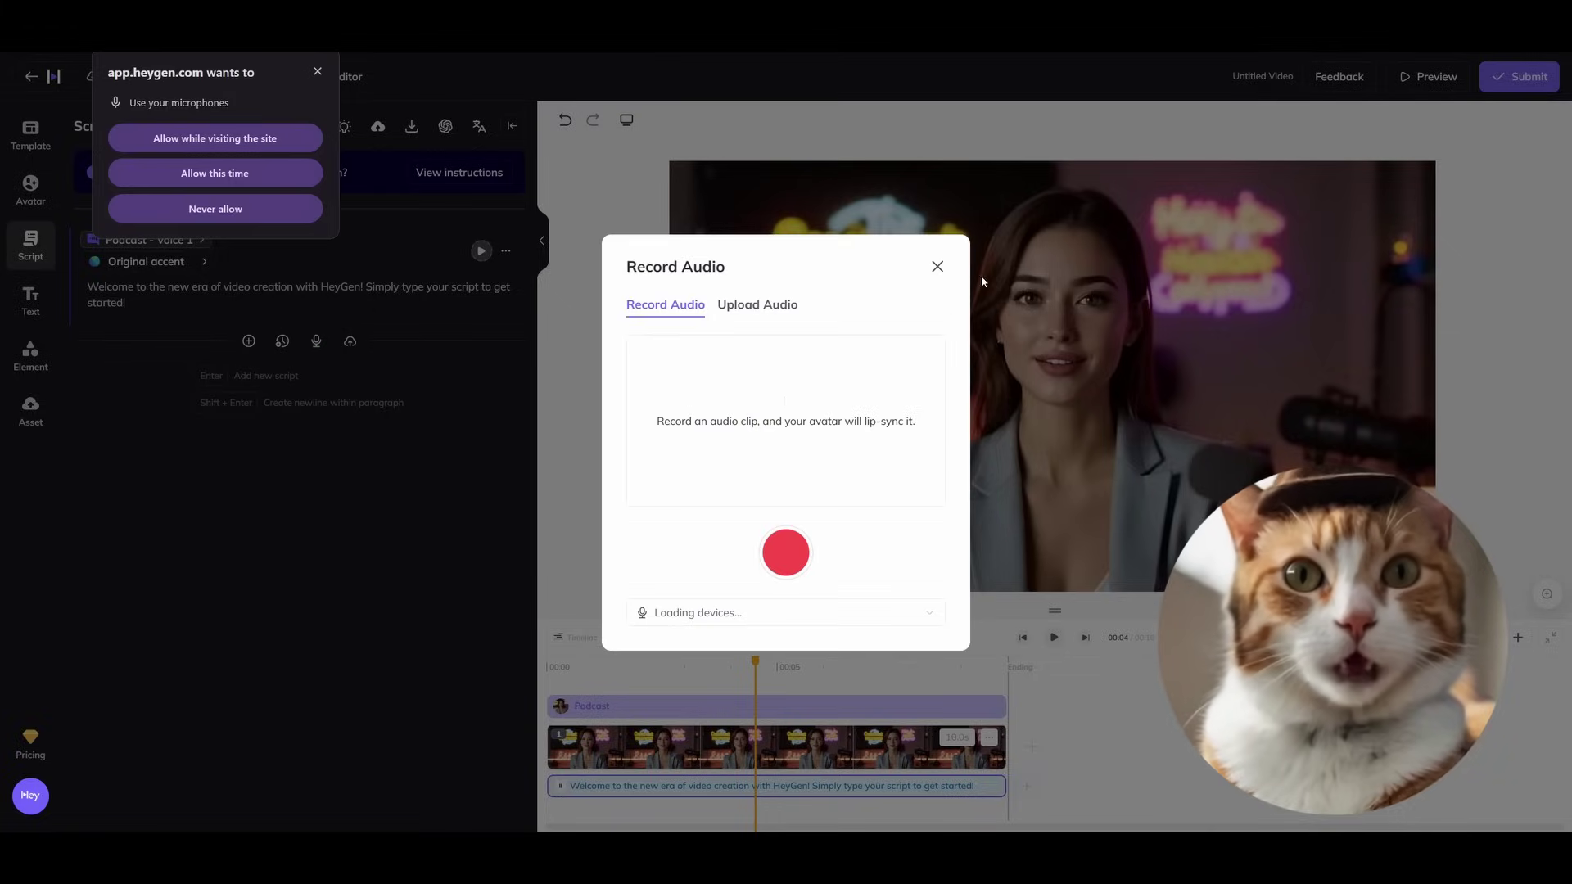
click(936, 268)
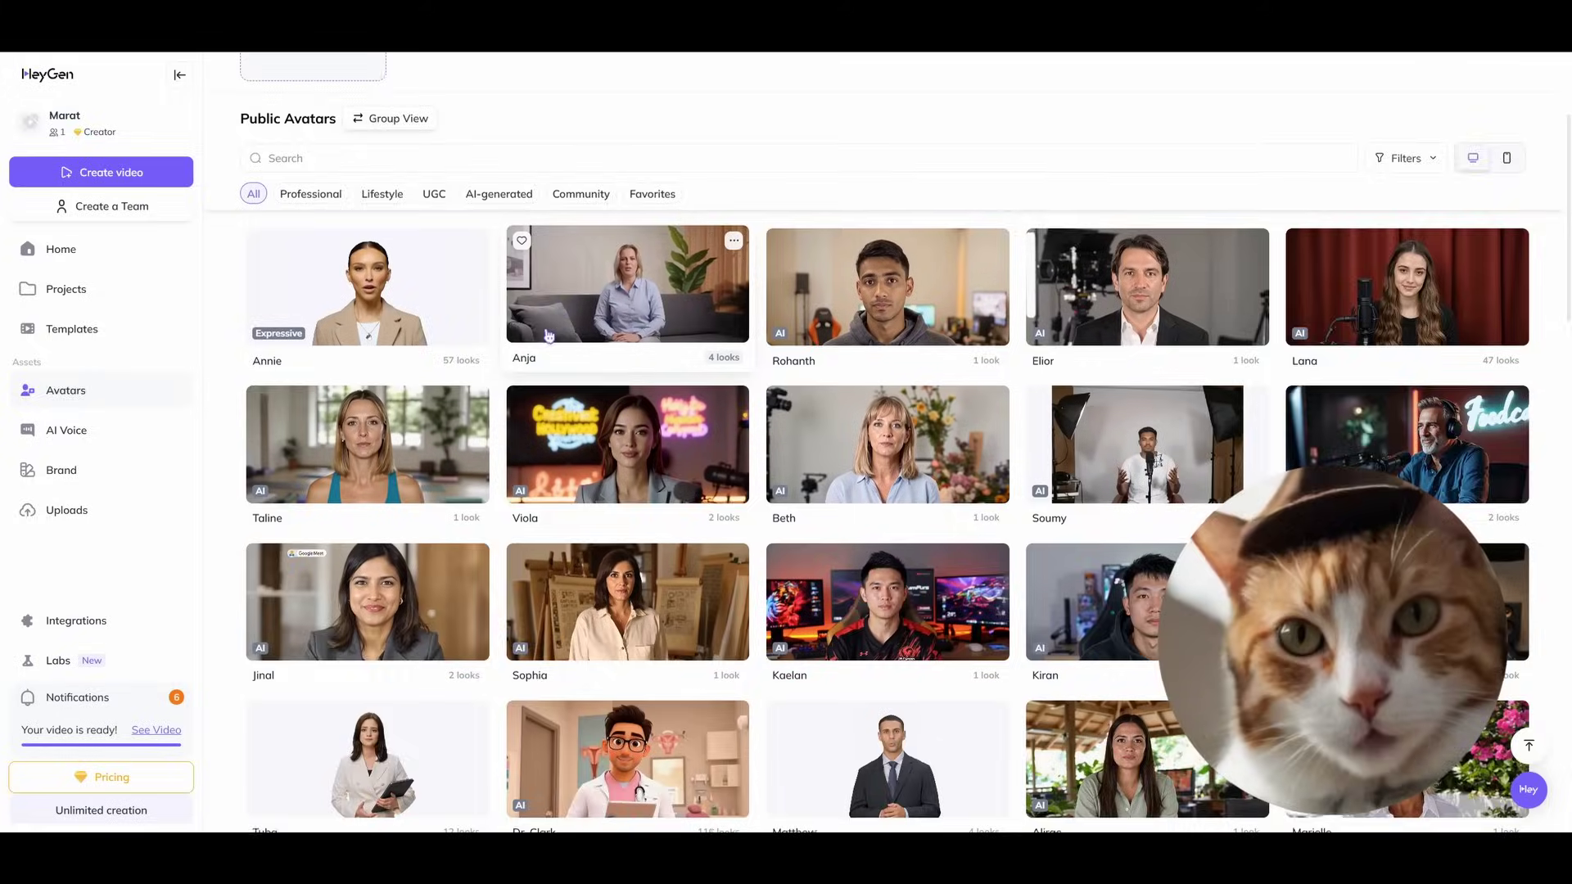
Step: Review the yearly plans: Creator at $24, Team at $30, and Enterprise
scroll(598, 360, up, 3)
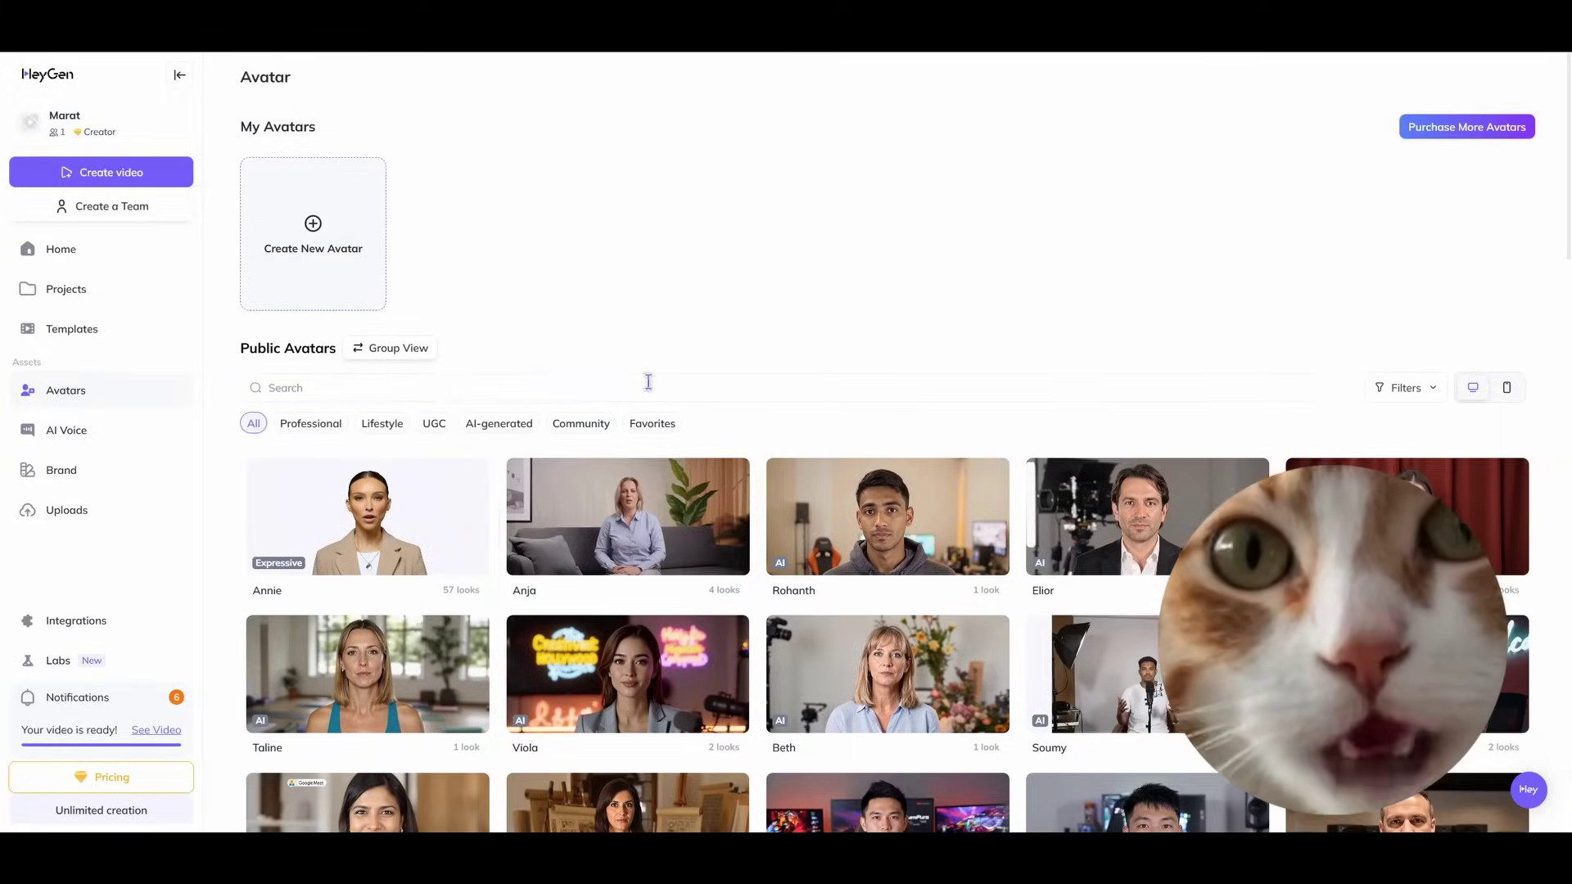
scroll(737, 533, down, 3)
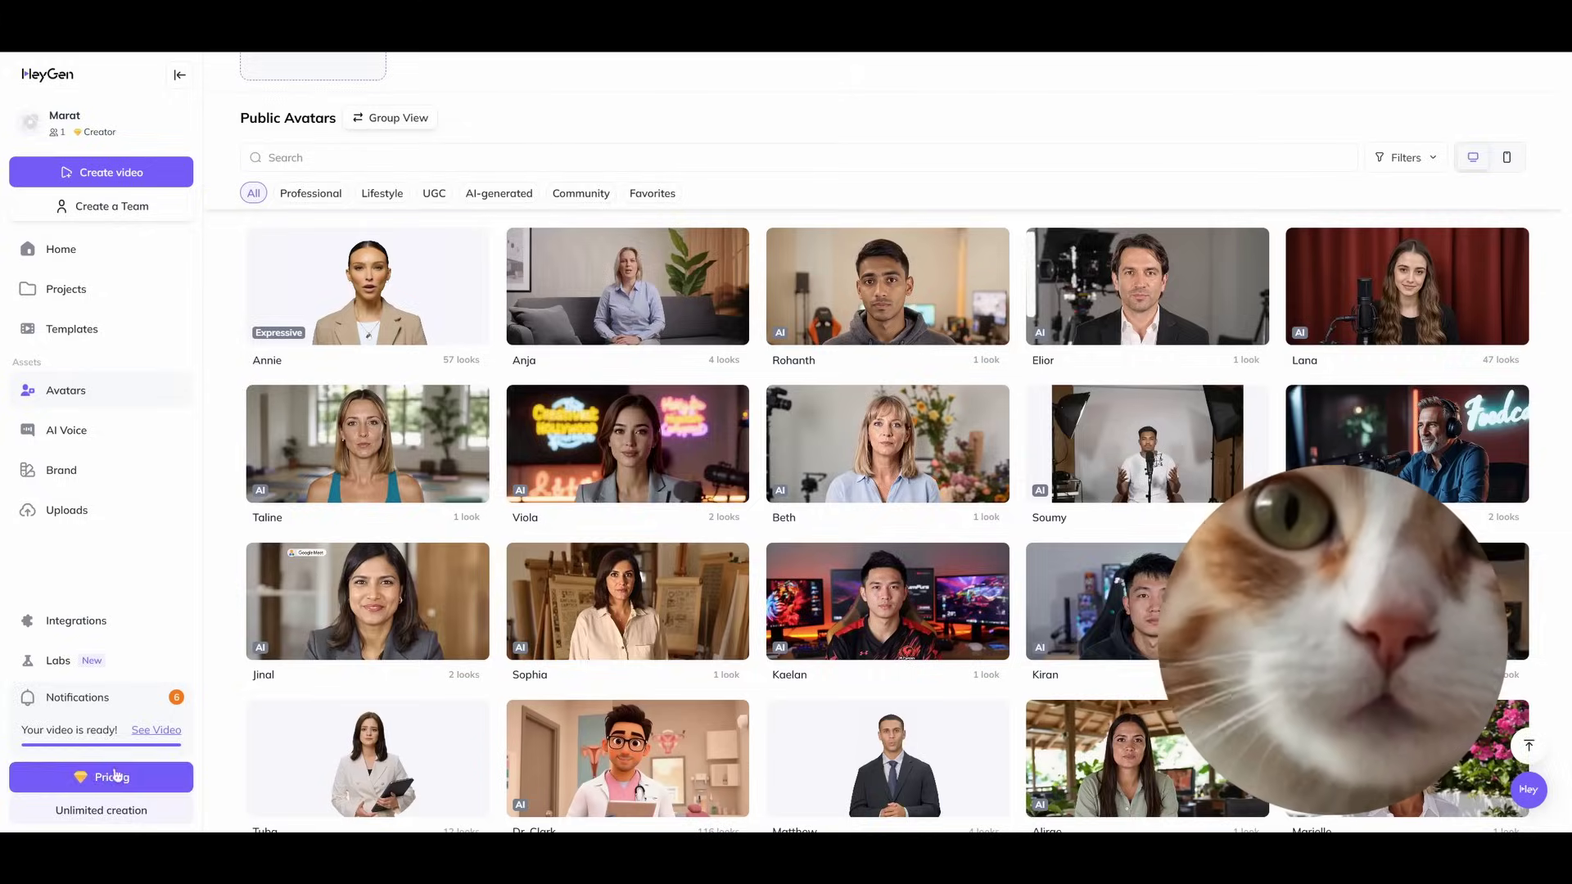
click(112, 777)
scroll(843, 495, down, 2)
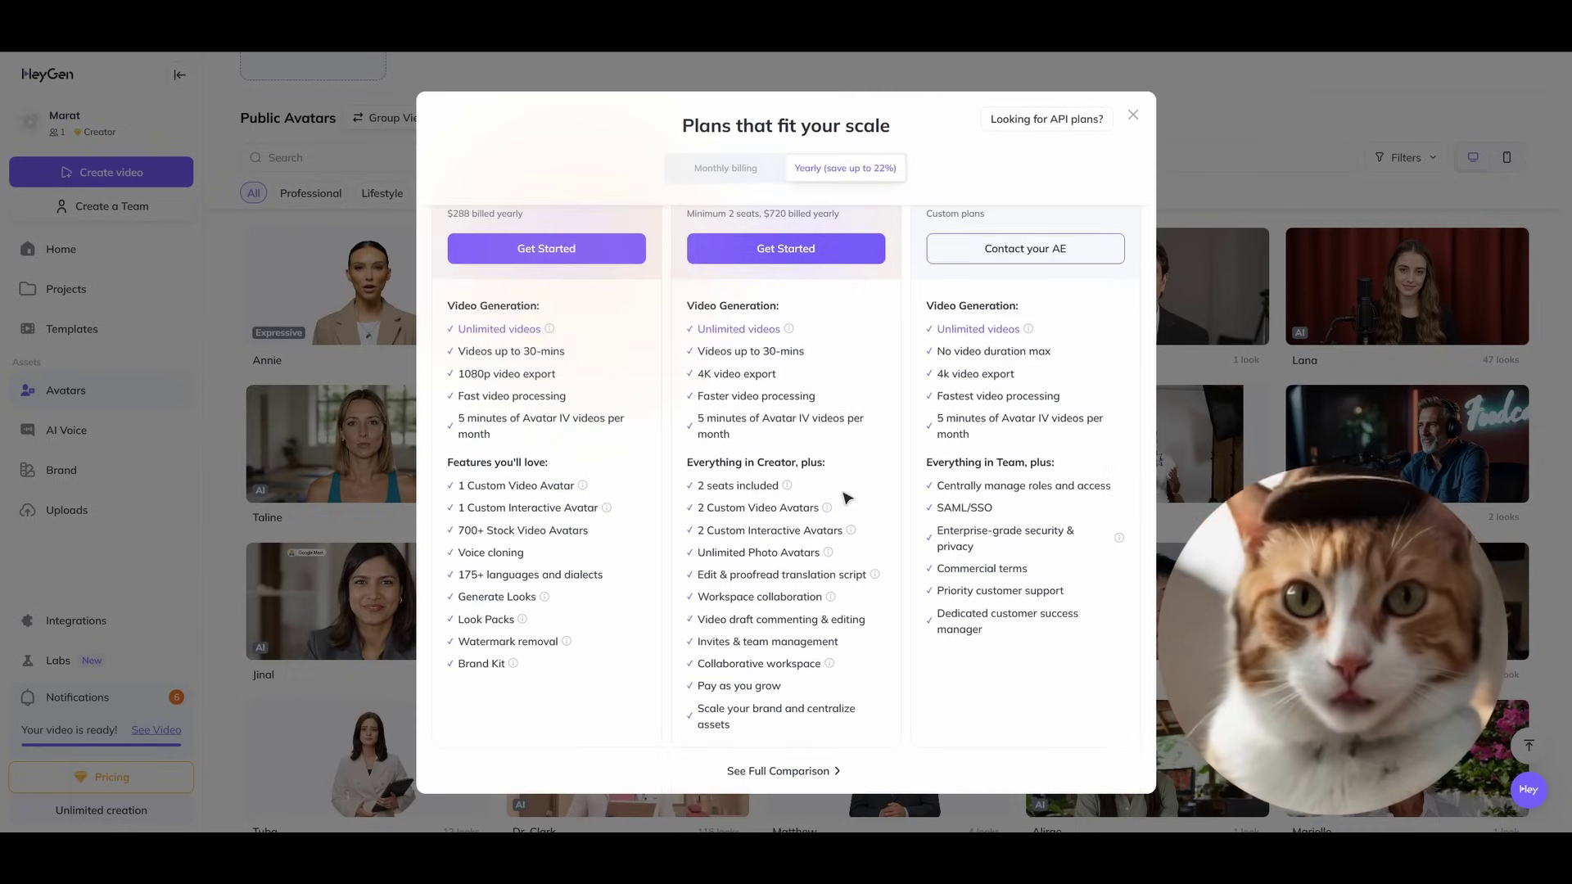
scroll(844, 500, up, 2)
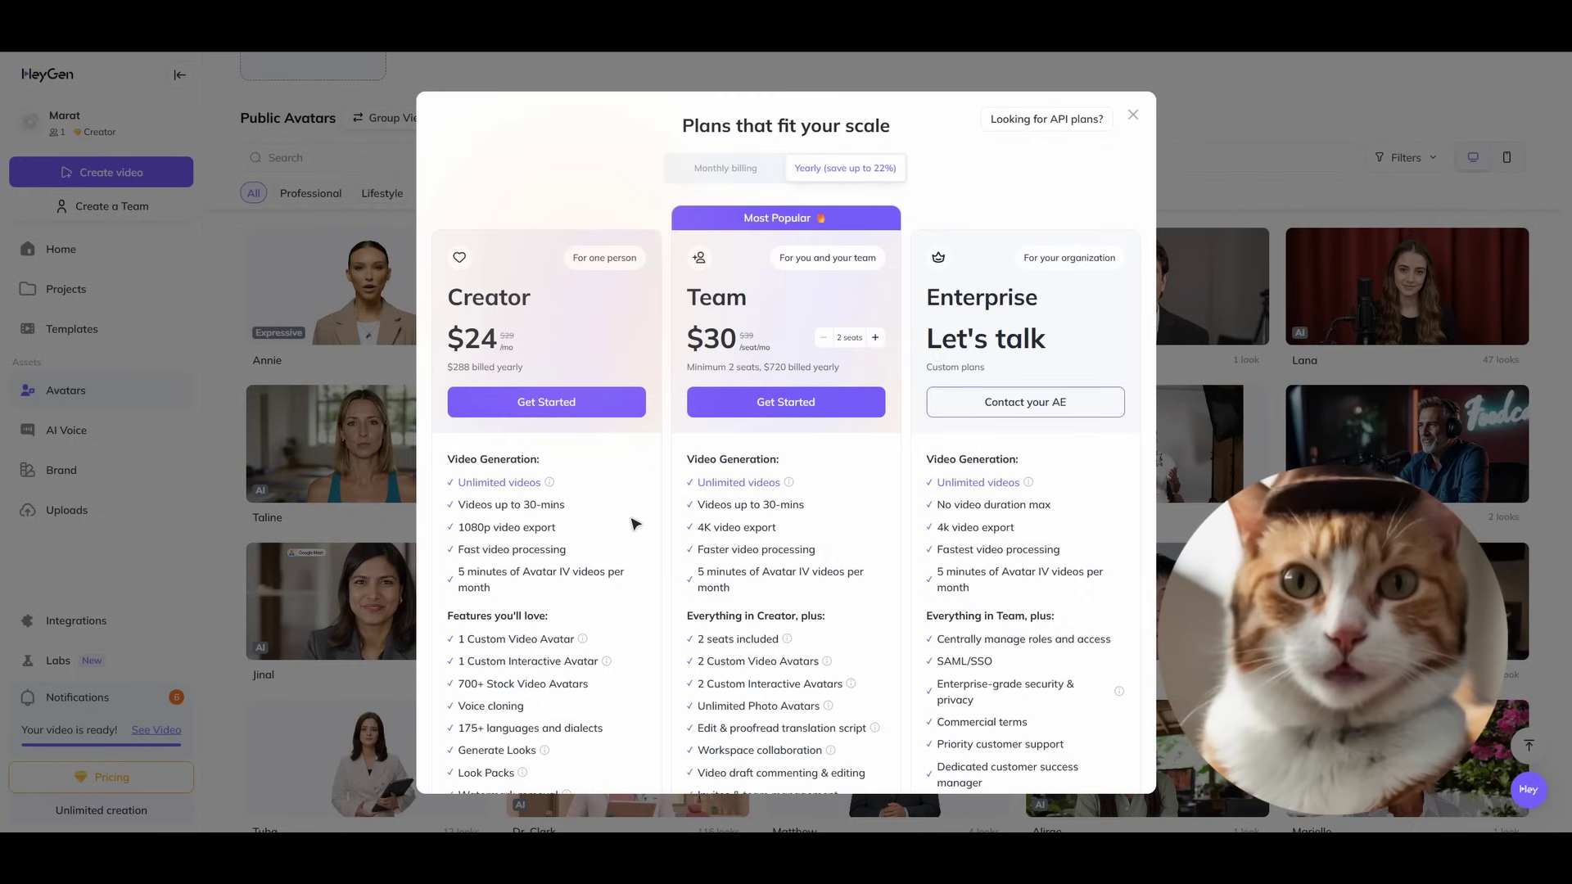
scroll(633, 526, down, 3)
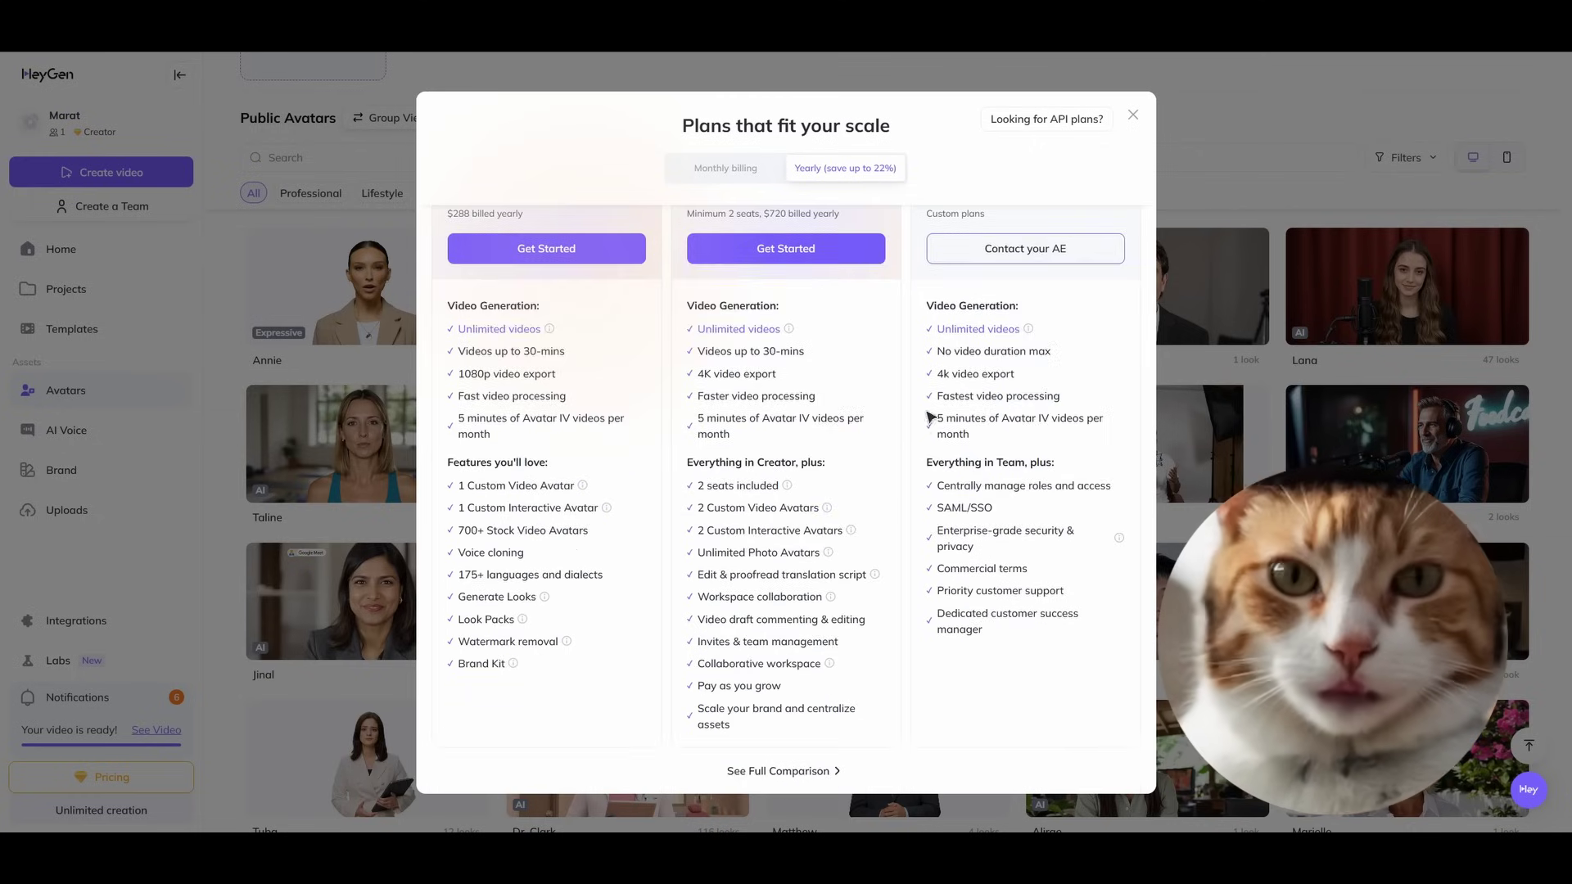
scroll(633, 525, up, 3)
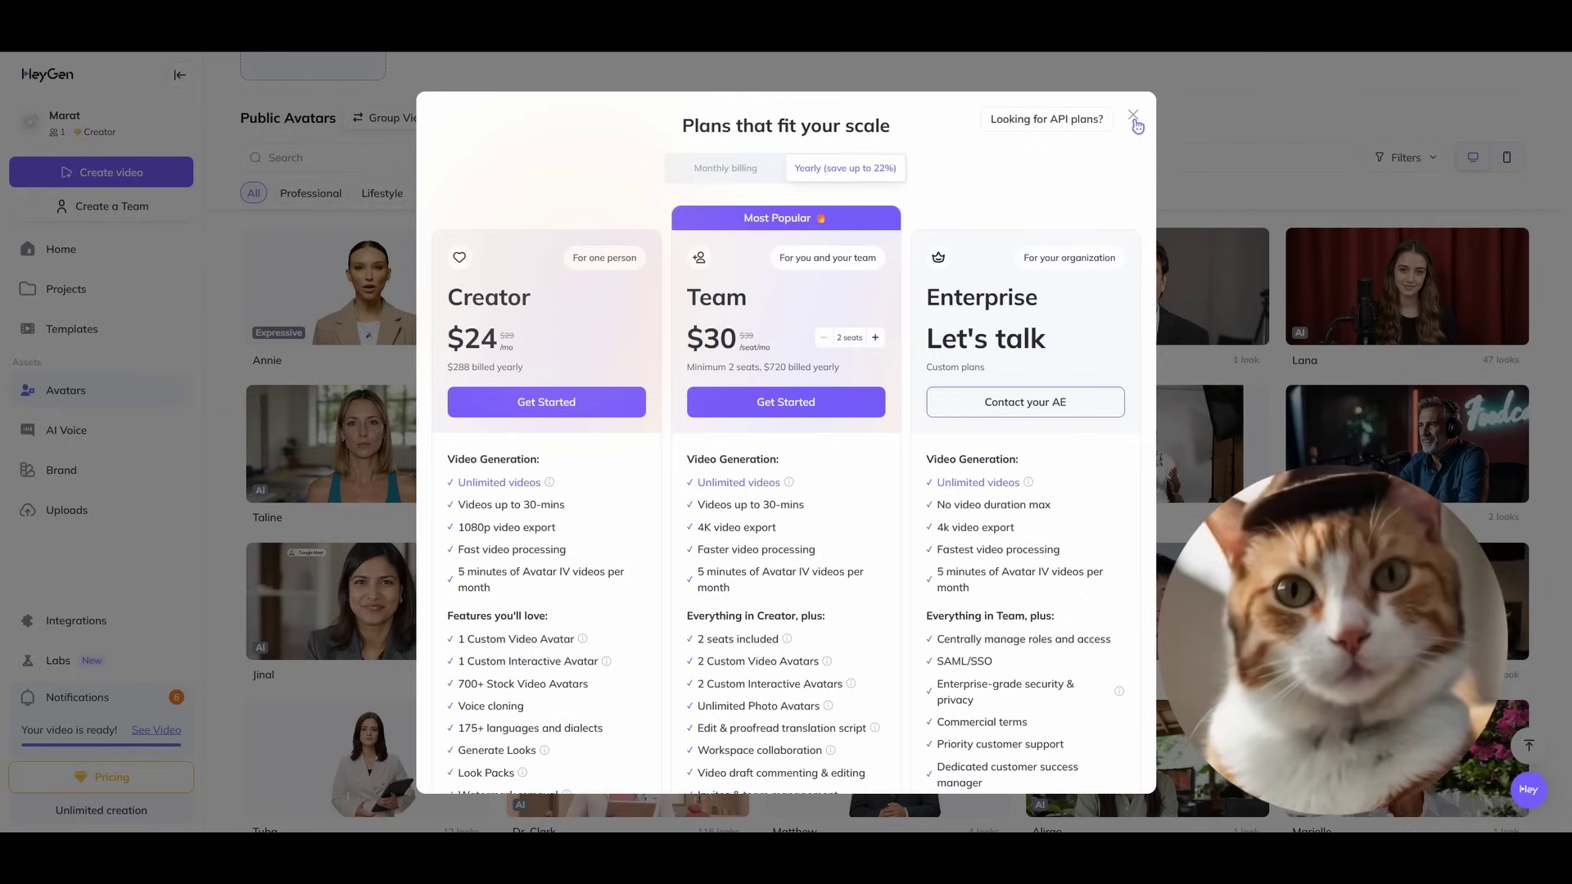